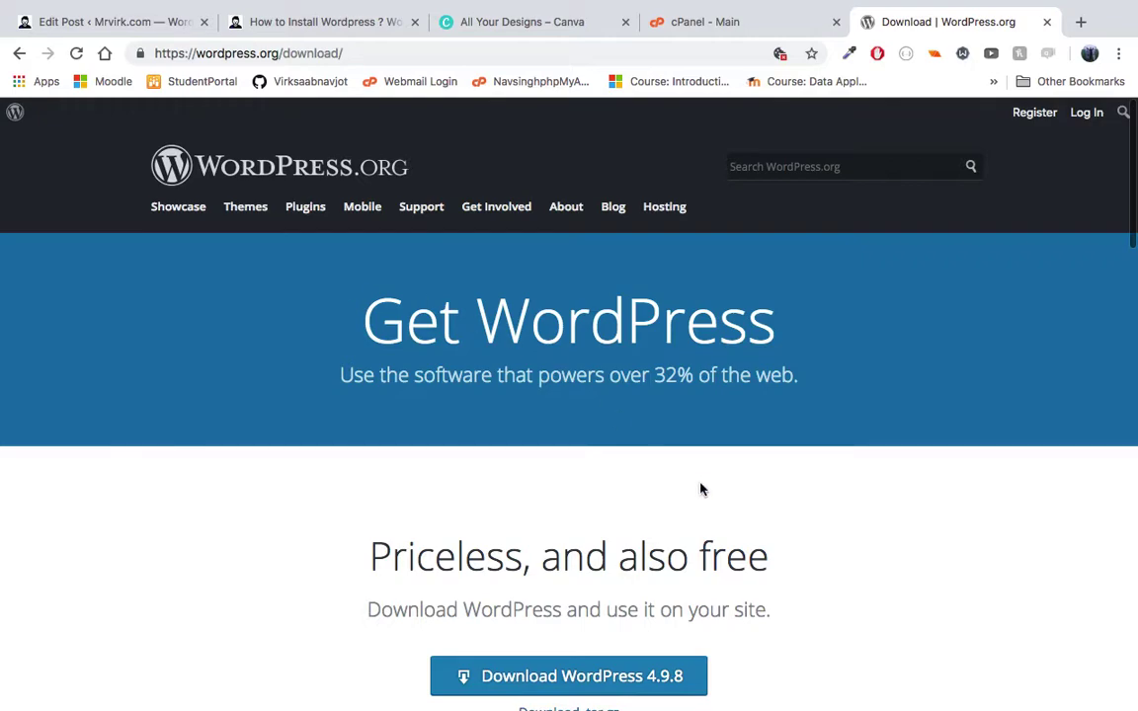
Step: Download wordpress-4.9.8.zip from WordPress.org, then go to the cPanel Main tab
scroll(701, 489, "down", 3)
scroll(701, 489, "up", 3)
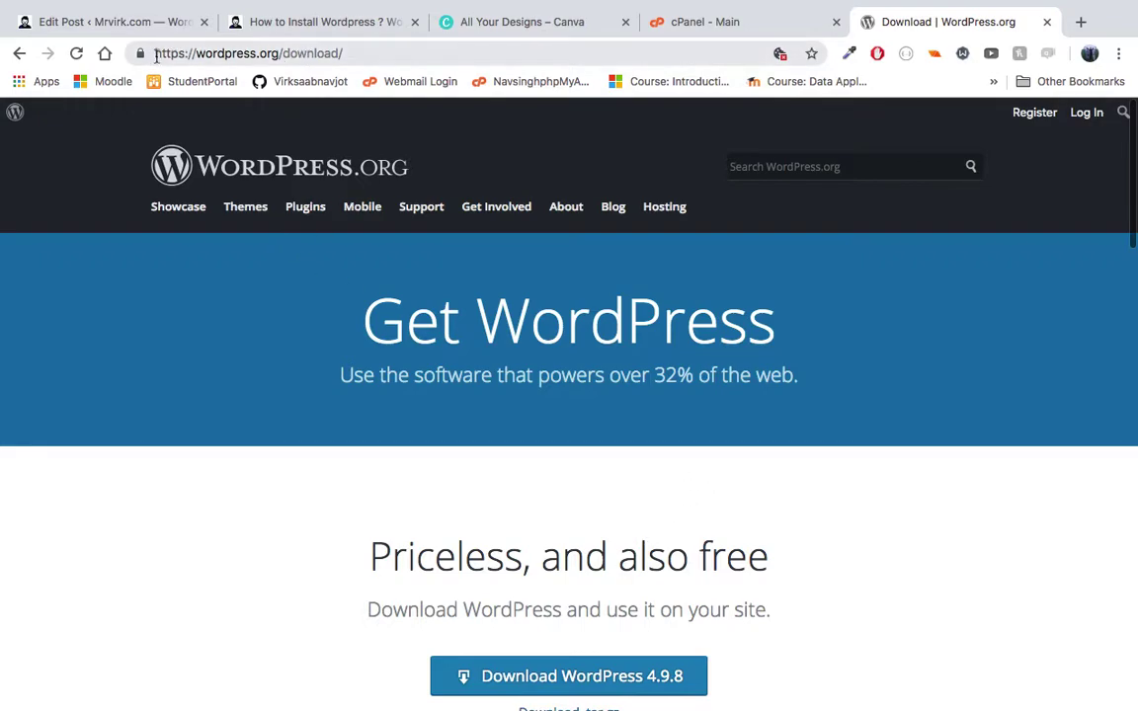
left_click_drag(197, 54, 278, 55)
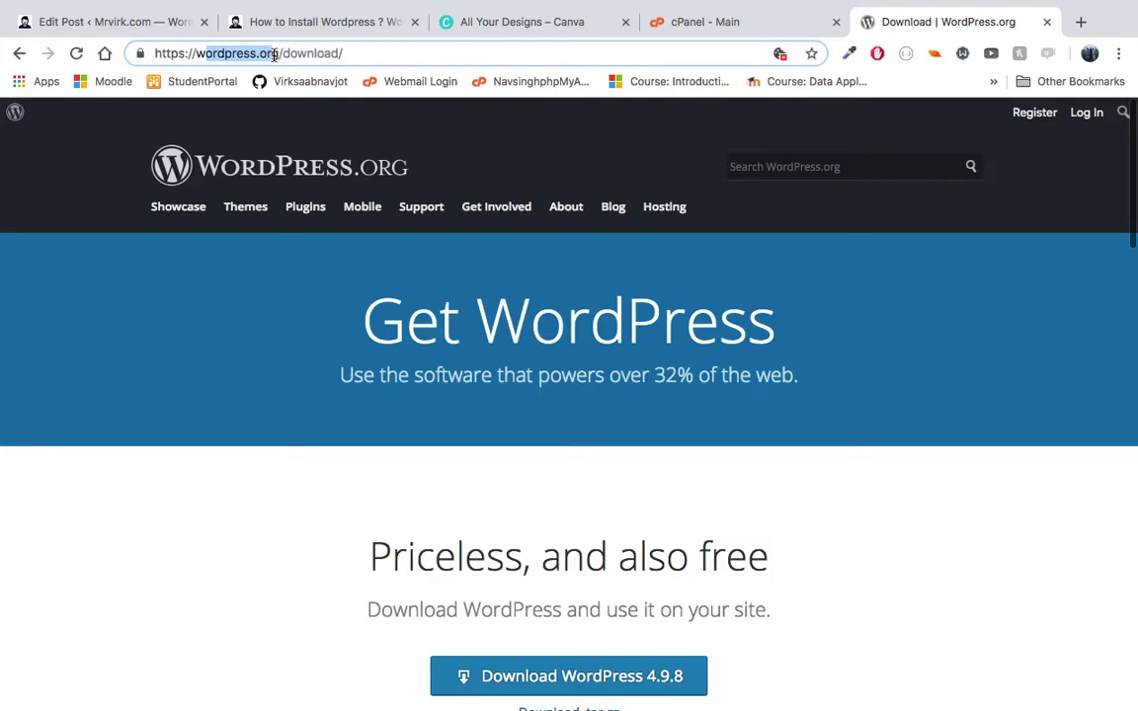
left_click(552, 427)
scroll(583, 494, "down", 5)
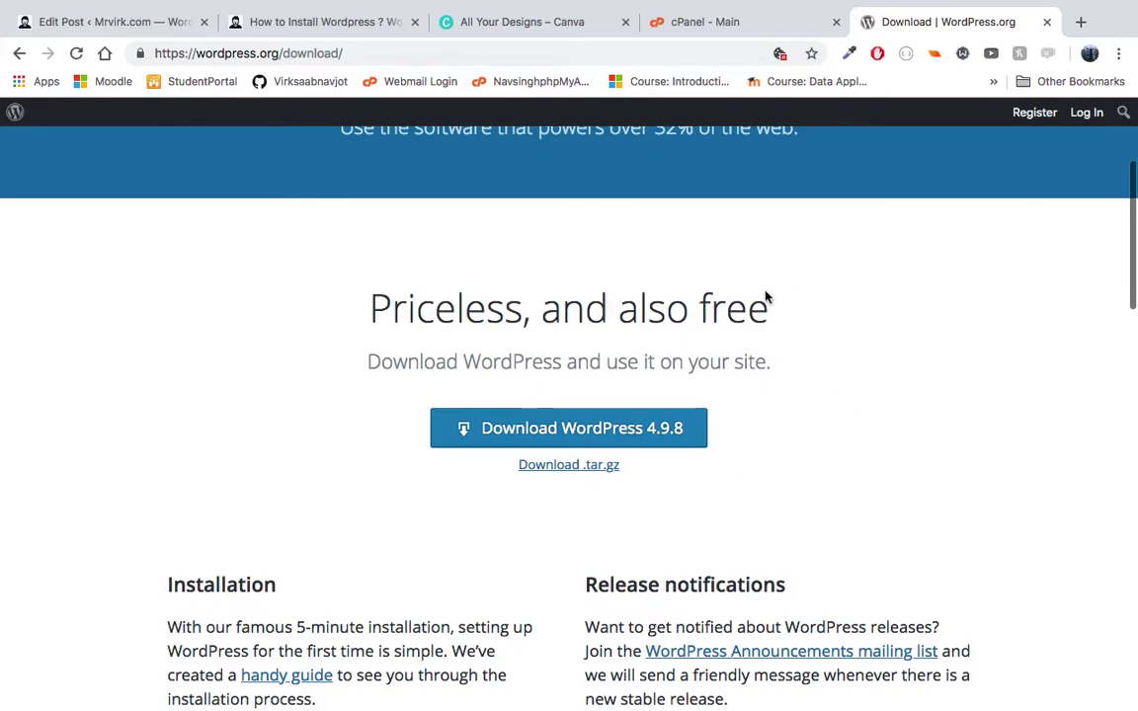
left_click(557, 431)
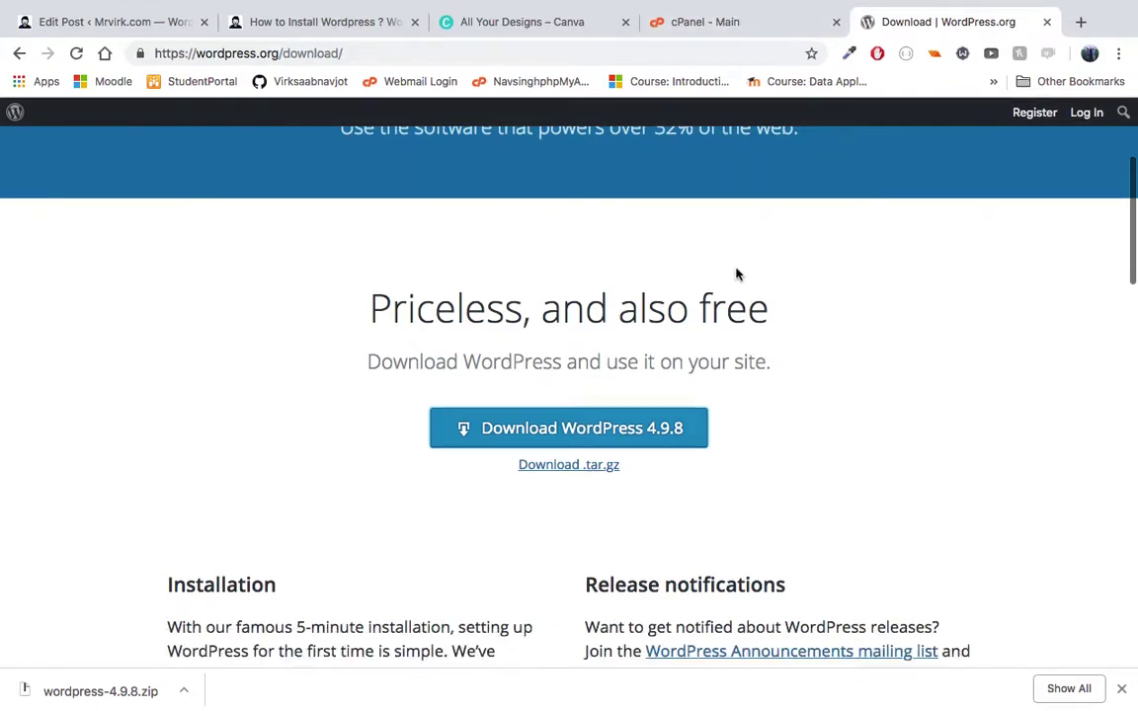
left_click(667, 29)
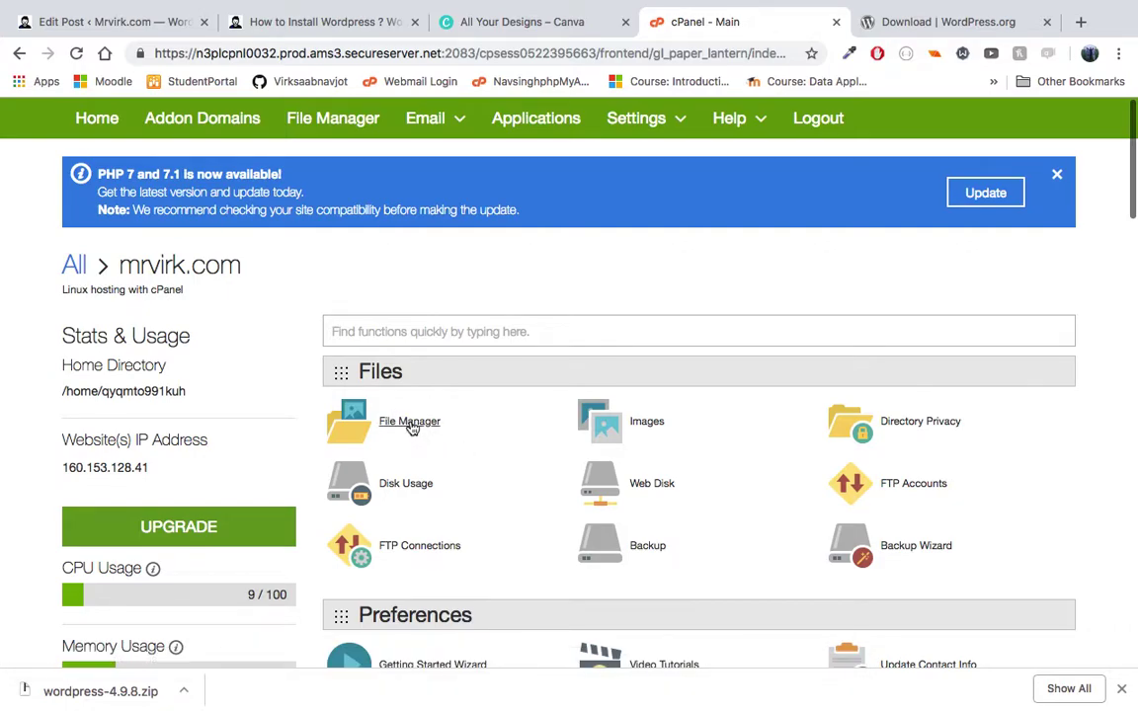
Step: Launch File Manager at the Web Root and list the public_html folder's contents
left_click(411, 425)
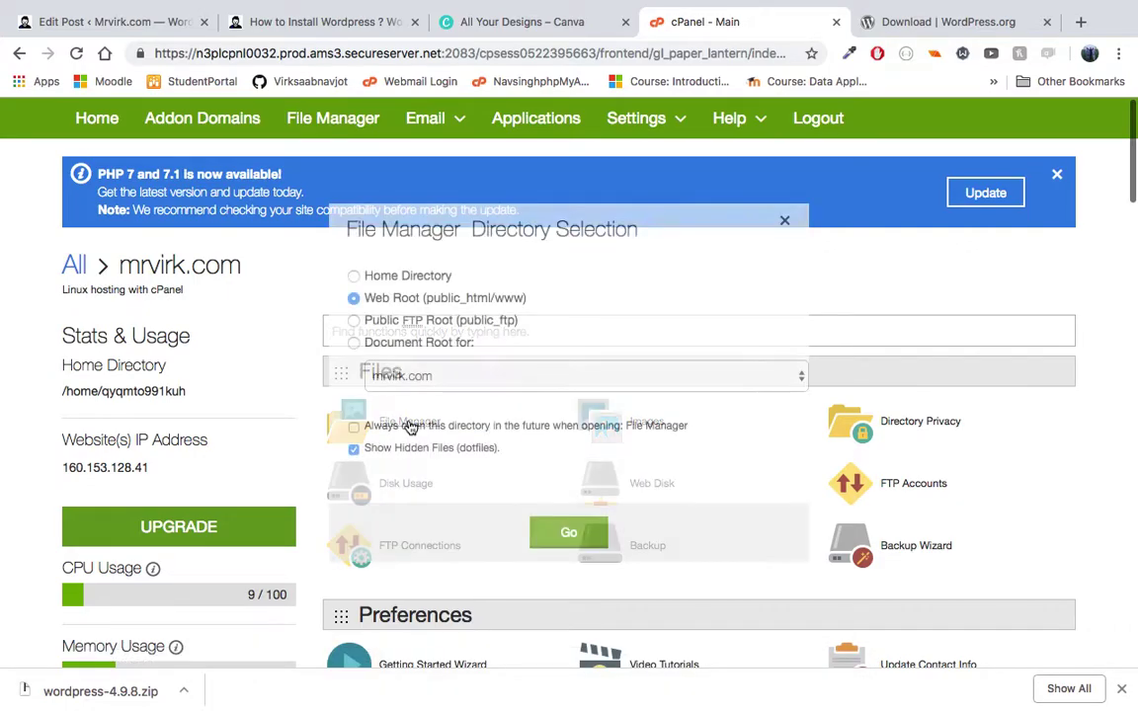
left_click(564, 533)
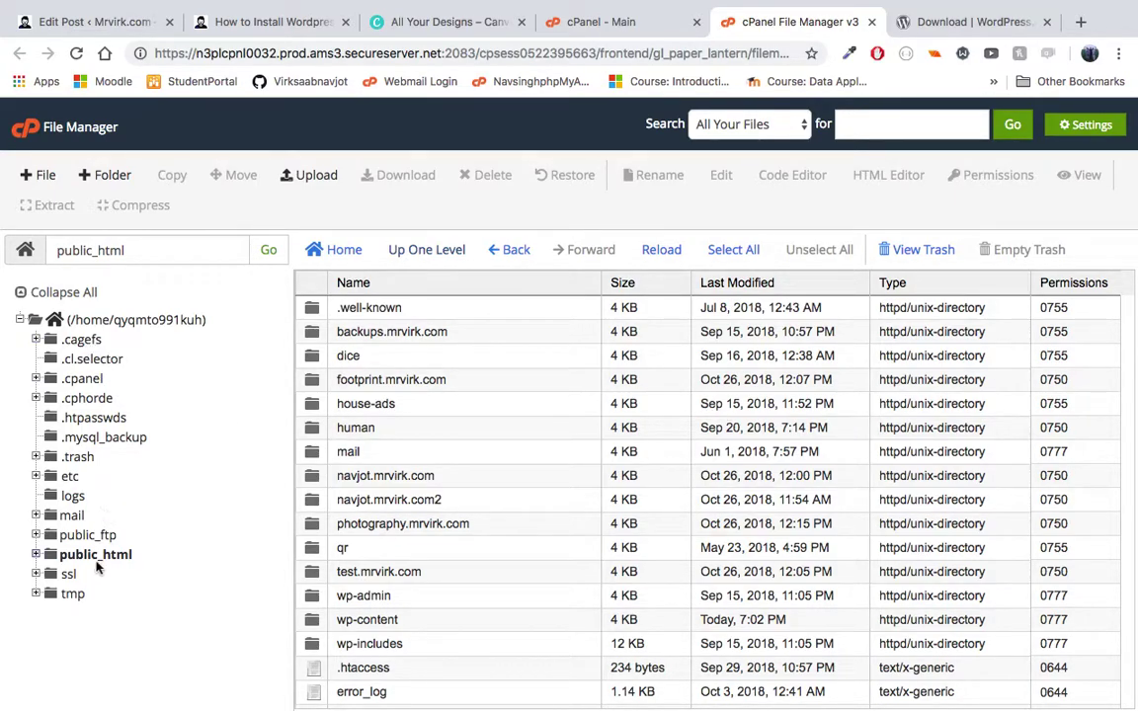
left_click(83, 556)
left_click(81, 535)
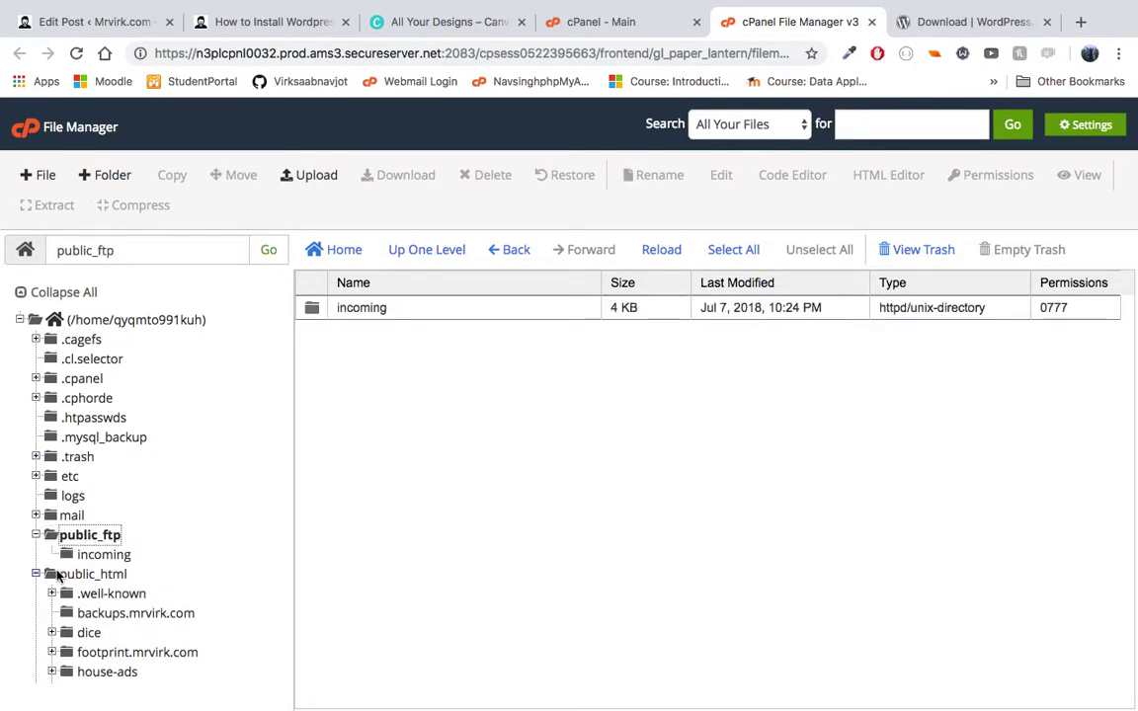
left_click(36, 534)
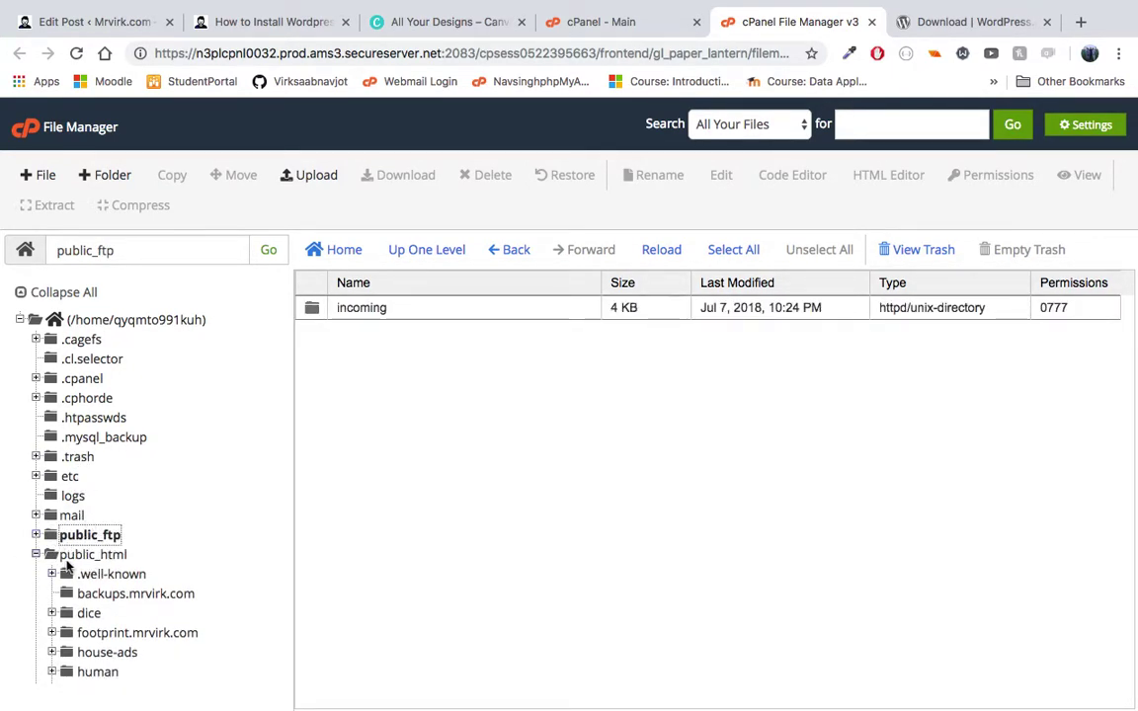
left_click(94, 555)
scroll(521, 610, "down", 1)
scroll(467, 649, "up", 1)
scroll(467, 649, "down", 6)
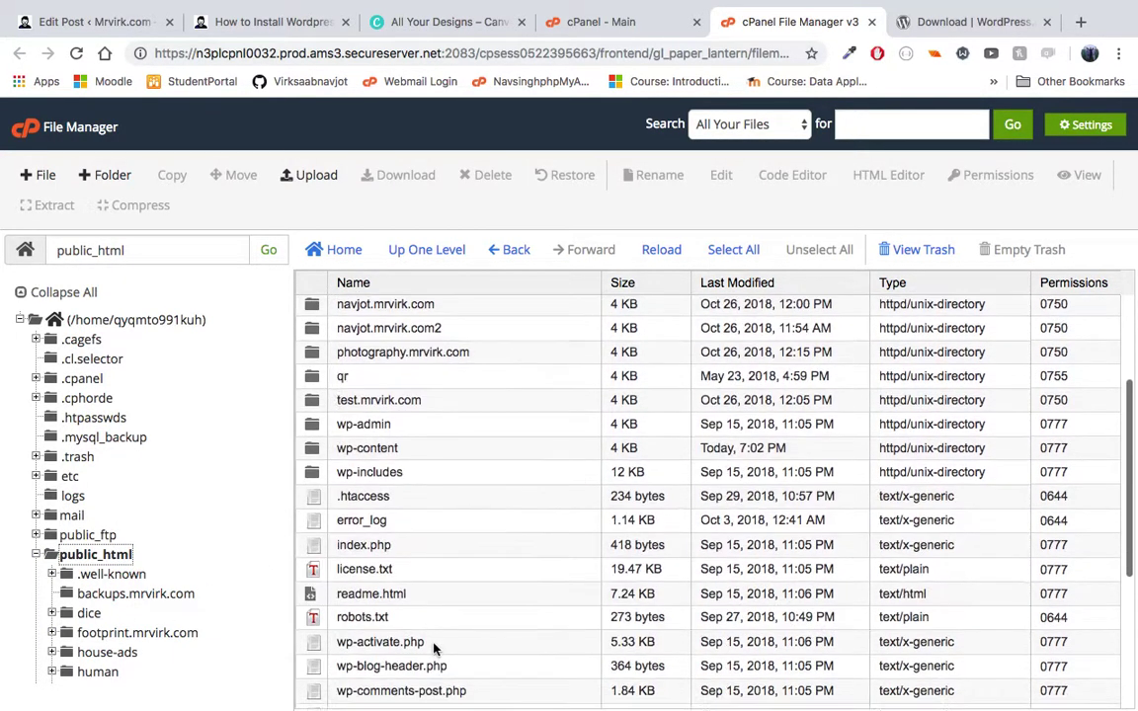
scroll(483, 523, "up", 6)
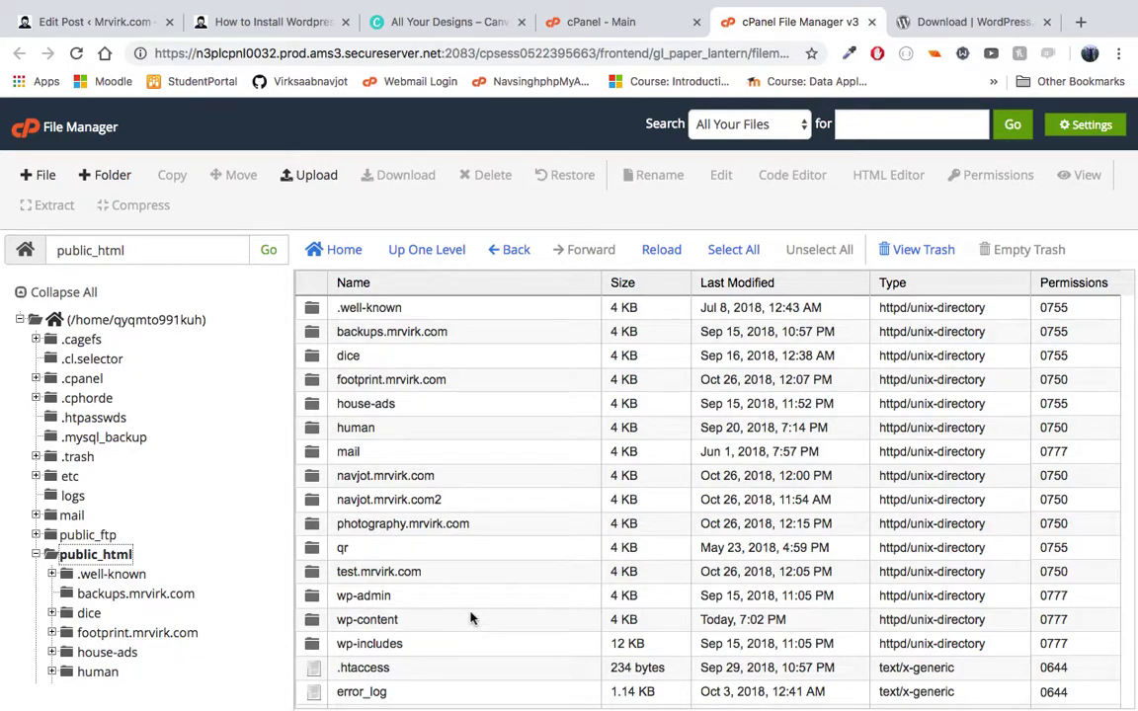
scroll(470, 617, "down", 1)
scroll(462, 583, "up", 1)
Step: Load test.mrvirk.com in a new tab to view its 'Welcome to the tutorial' page, then go back to File Manager
left_click(1084, 26)
type("test.mr")
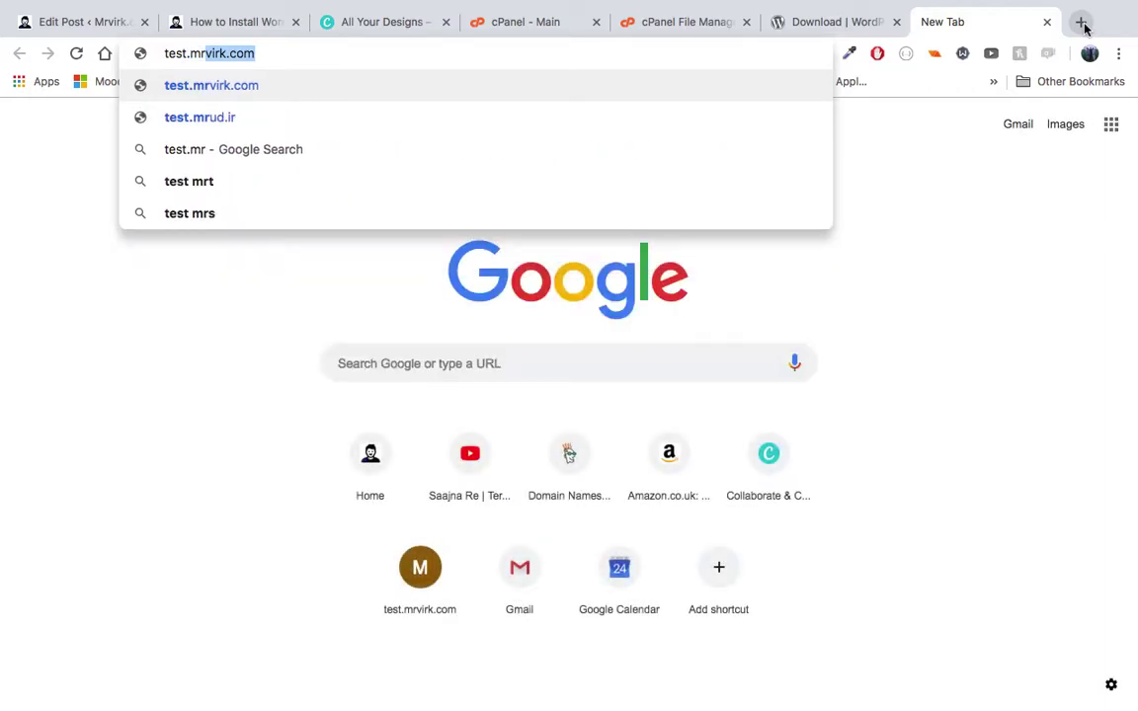
key("Return")
left_click(127, 174)
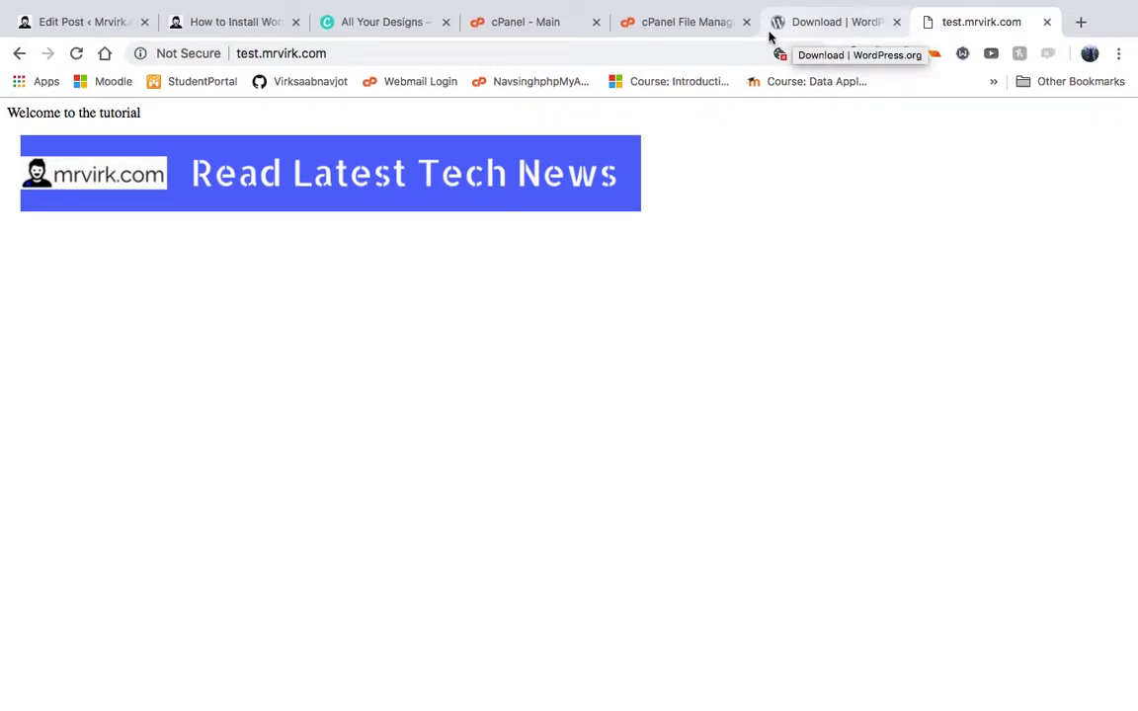
left_click(673, 27)
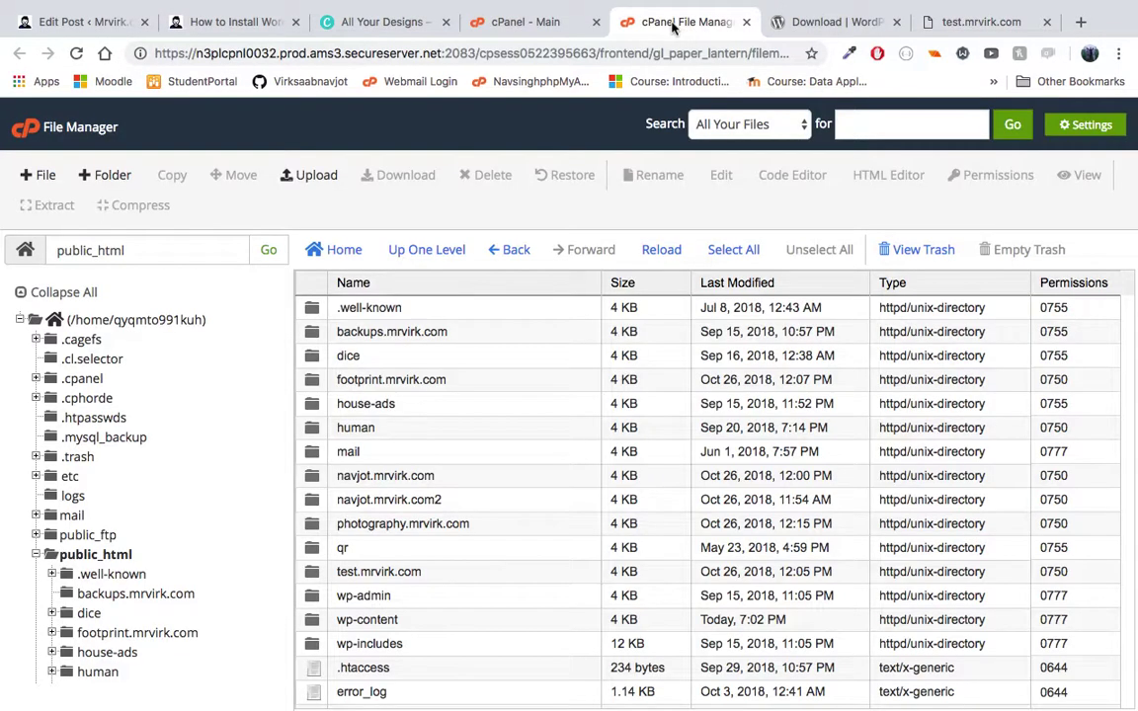
Step: Open the test.mrvirk.com folder inside public_html
scroll(464, 434, "down", 4)
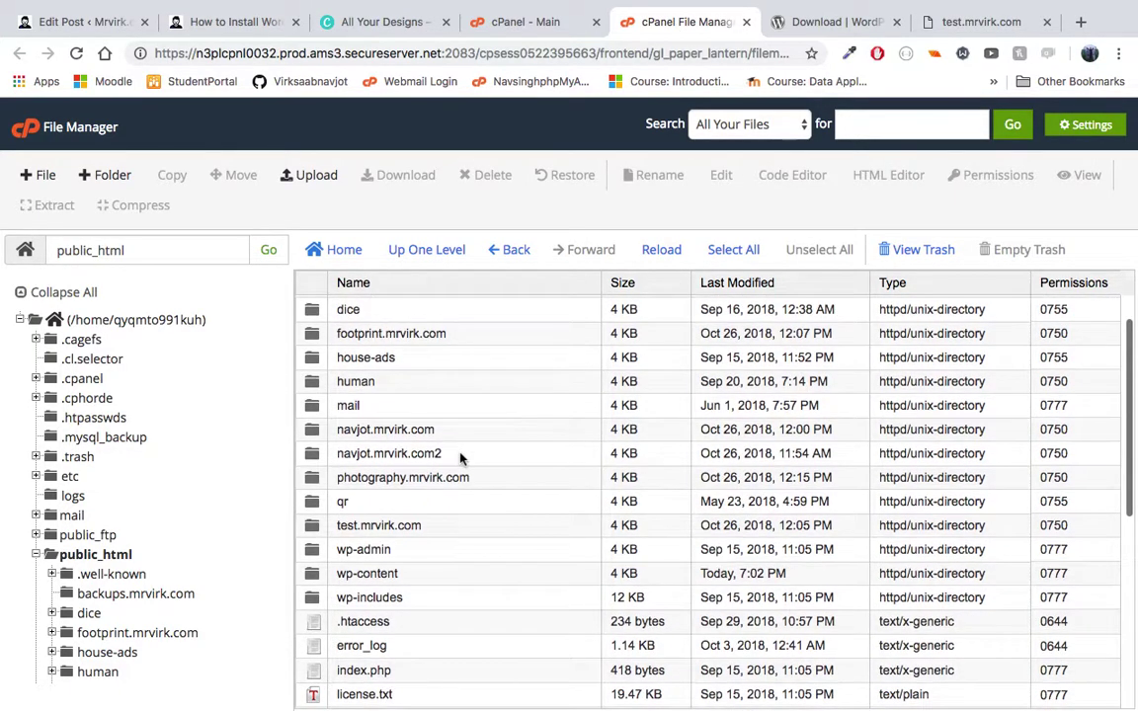
scroll(458, 536, "down", 3)
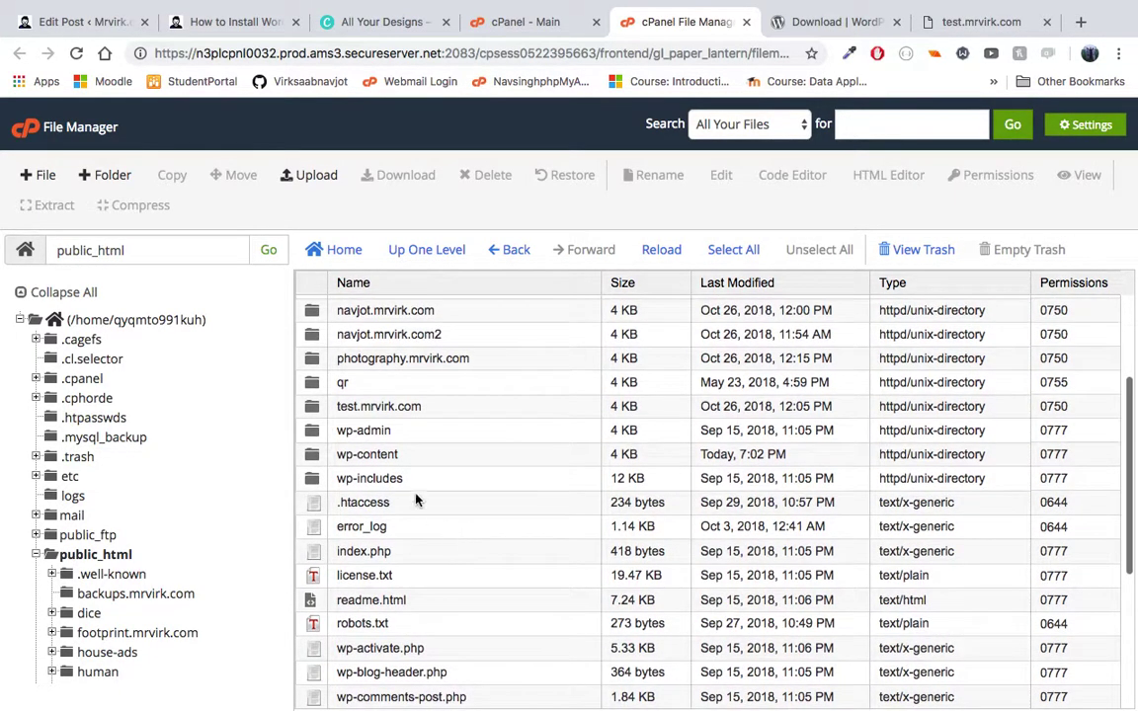
left_click(329, 413)
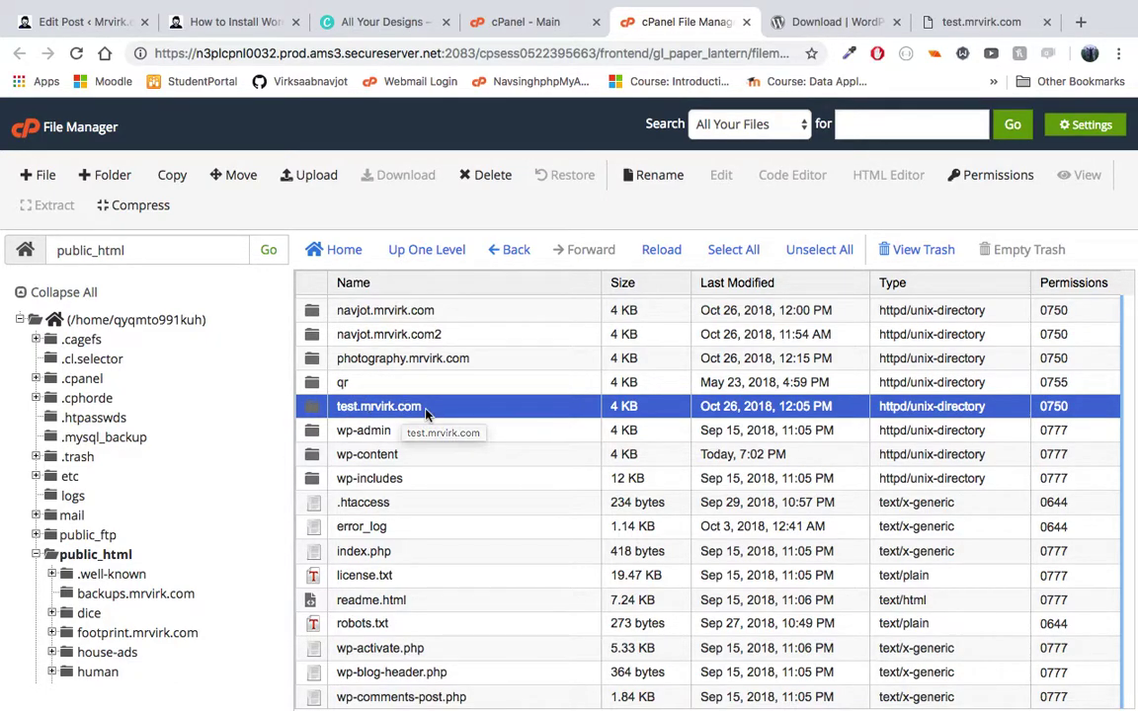
left_click(311, 408)
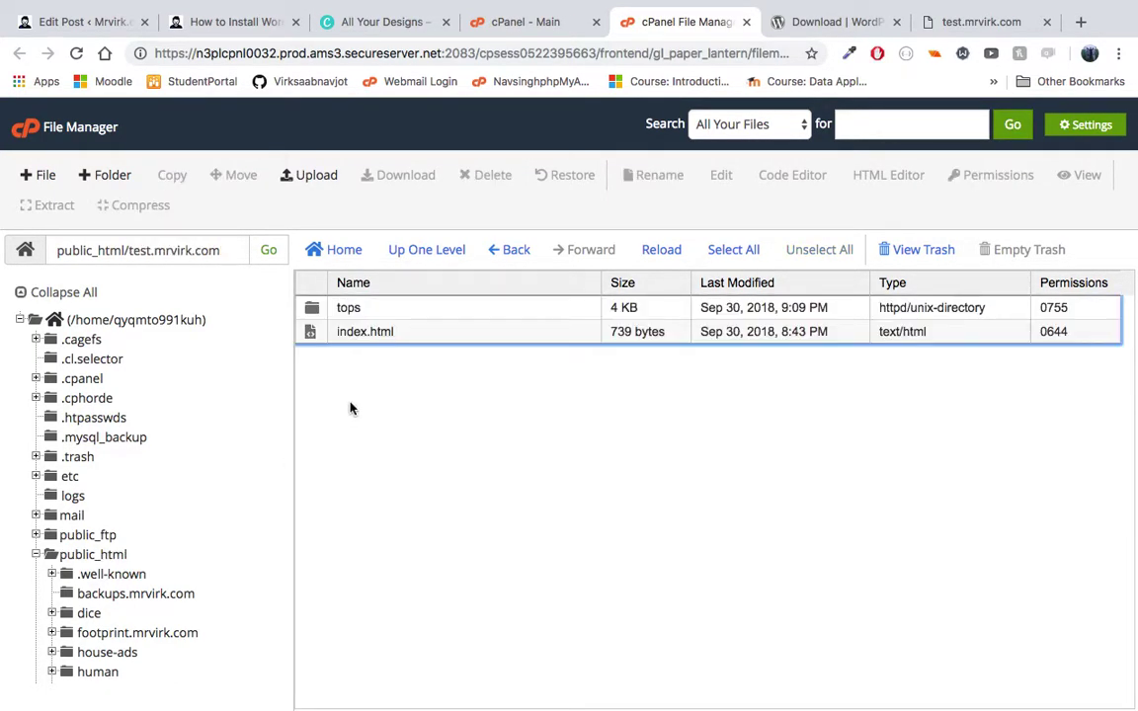
Step: Delete index.html and confirm moving it to the trash
left_click(306, 336)
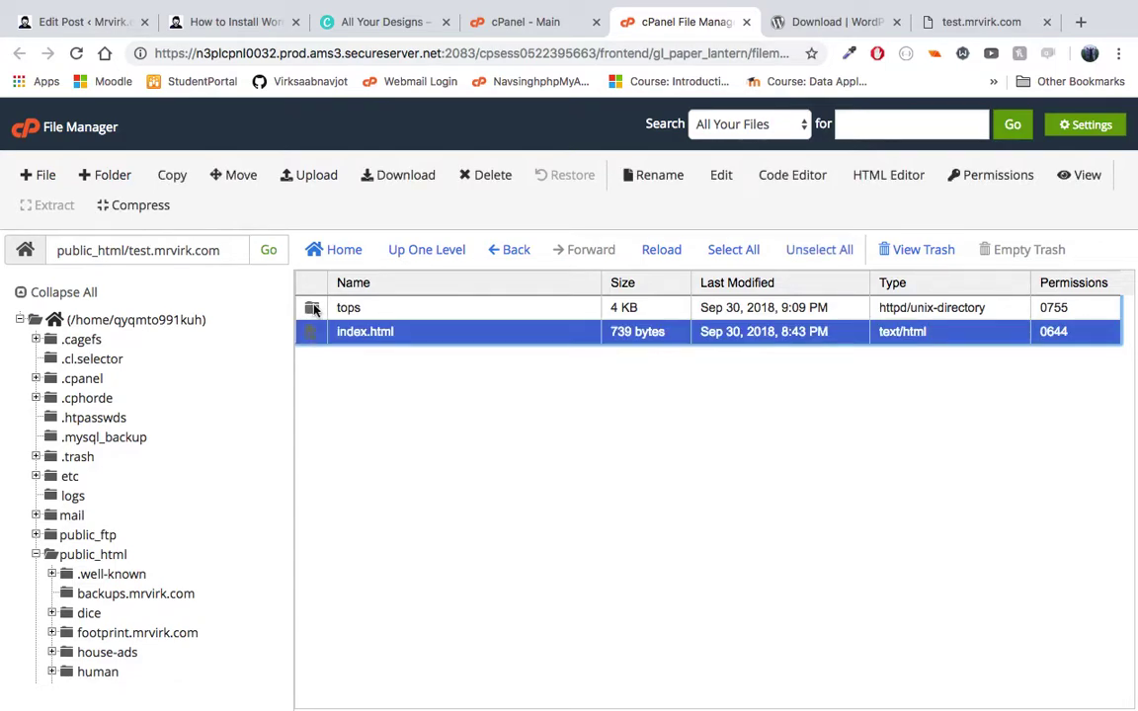
left_click(315, 309)
left_click(307, 333)
right_click(307, 333)
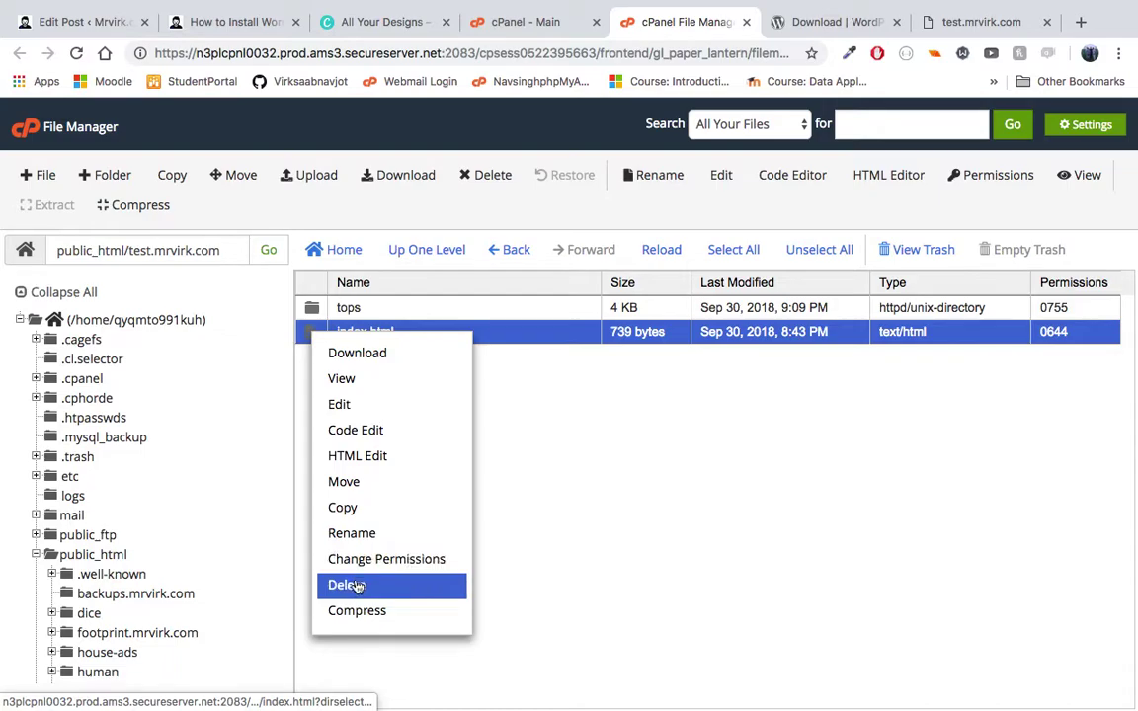
left_click(350, 584)
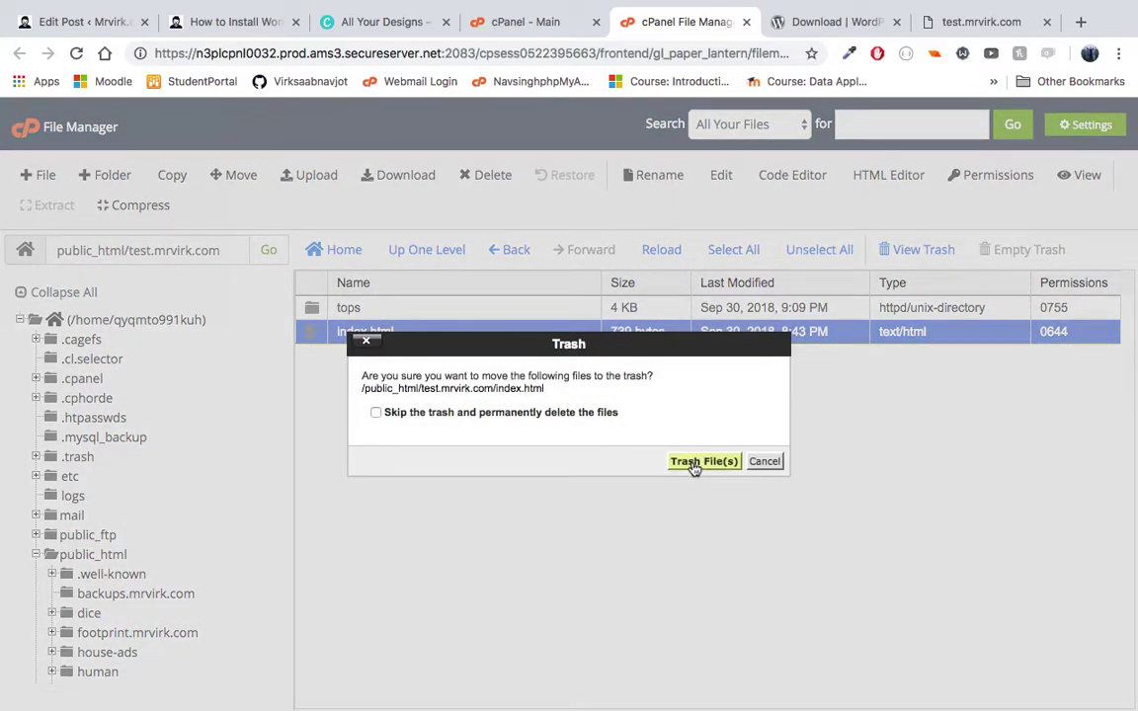
left_click(697, 461)
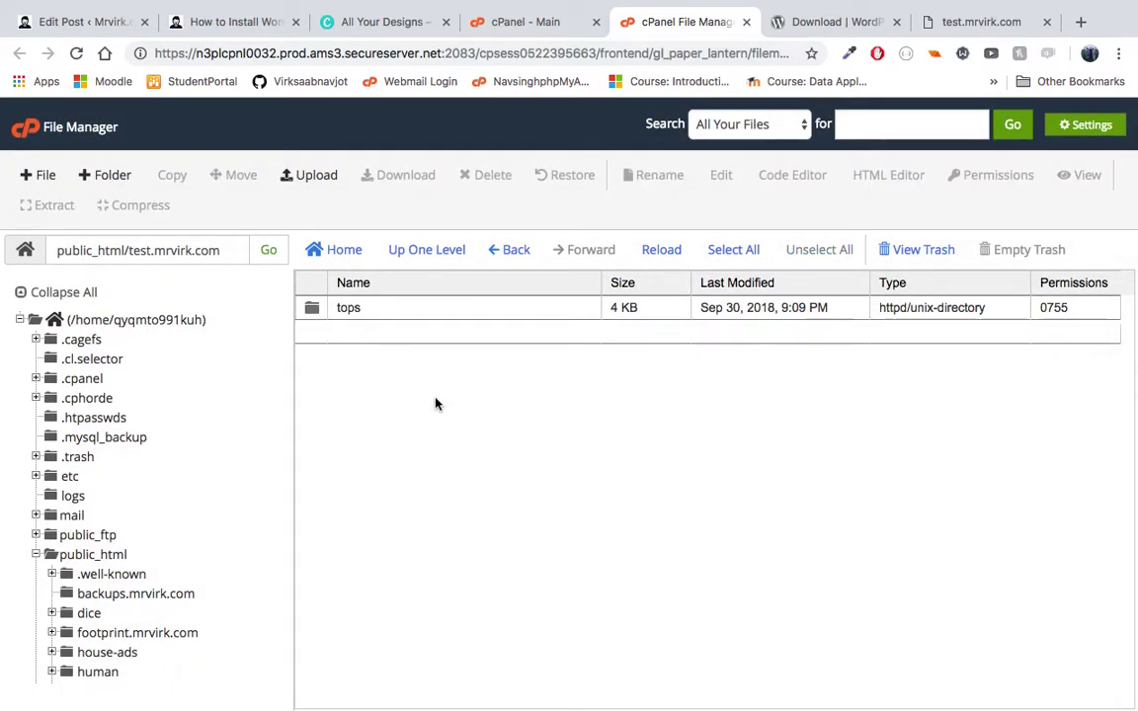
Step: Upload wordpress-4.9.8.zip from the Downloads folder into test.mrvirk.com
left_click(314, 178)
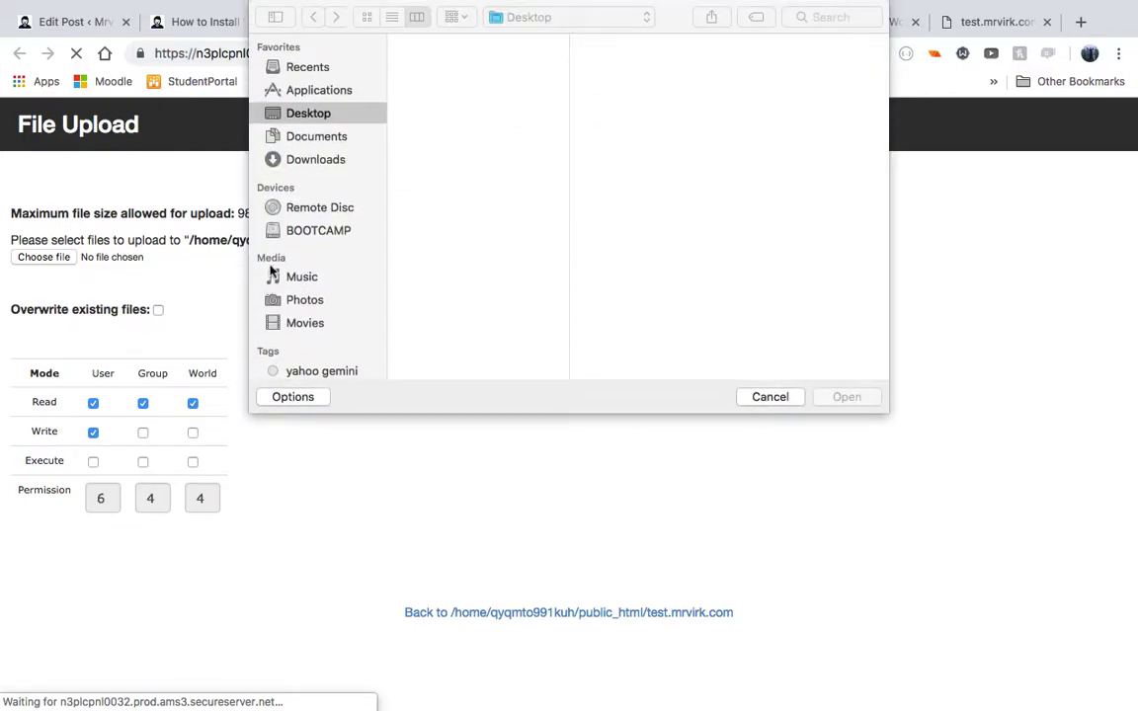
left_click(300, 165)
scroll(650, 321, "down", 10)
scroll(650, 321, "down", 15)
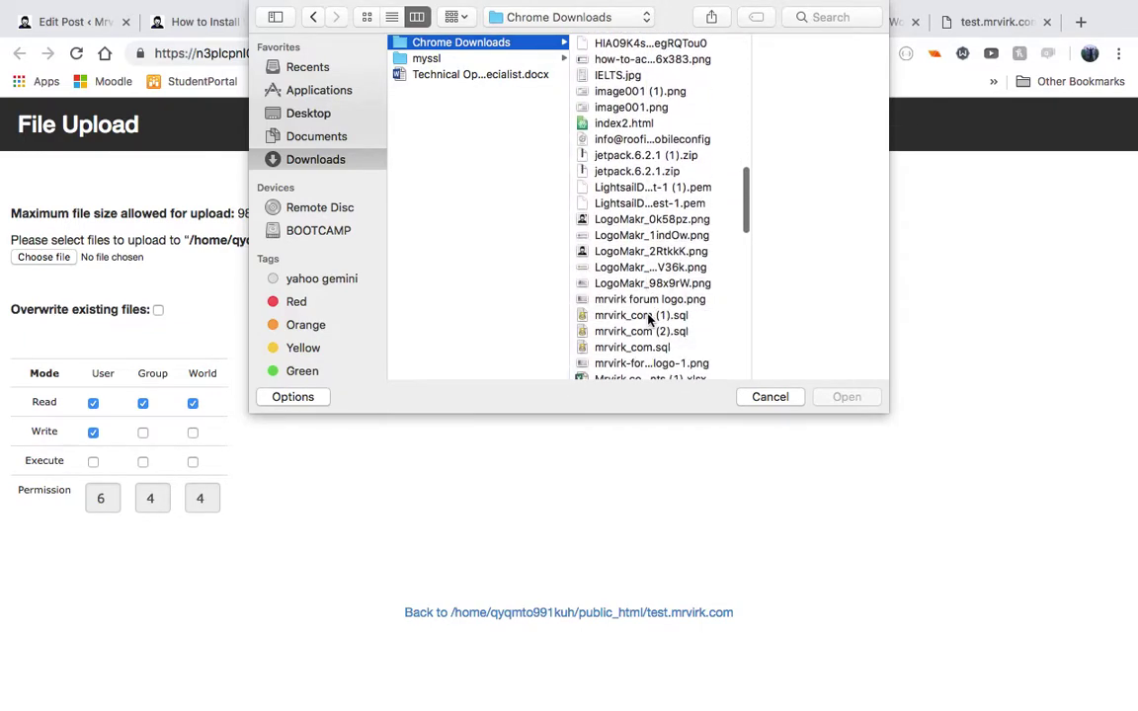
scroll(649, 319, "down", 5)
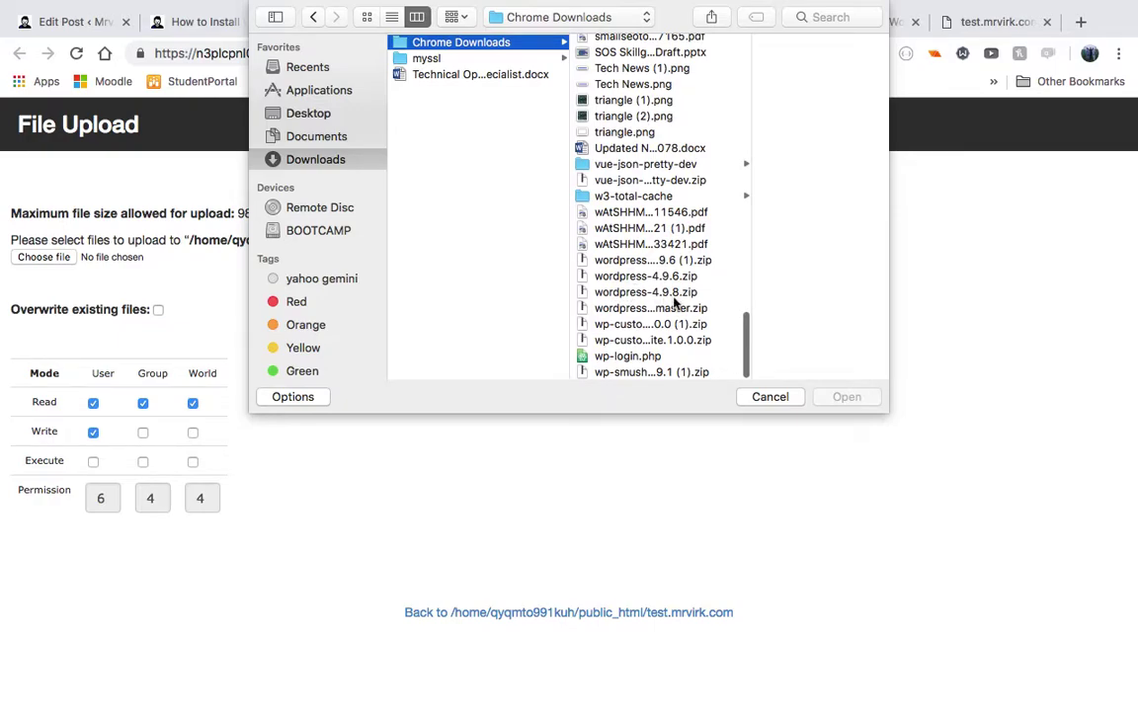
left_click(656, 293)
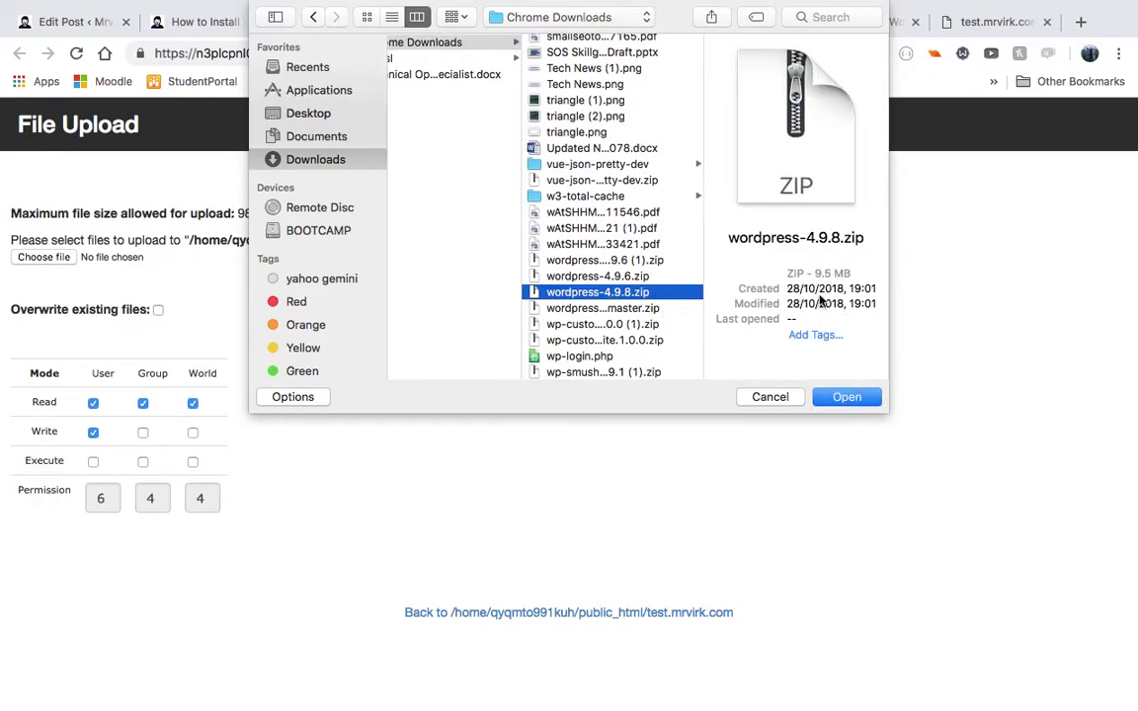
left_click(847, 397)
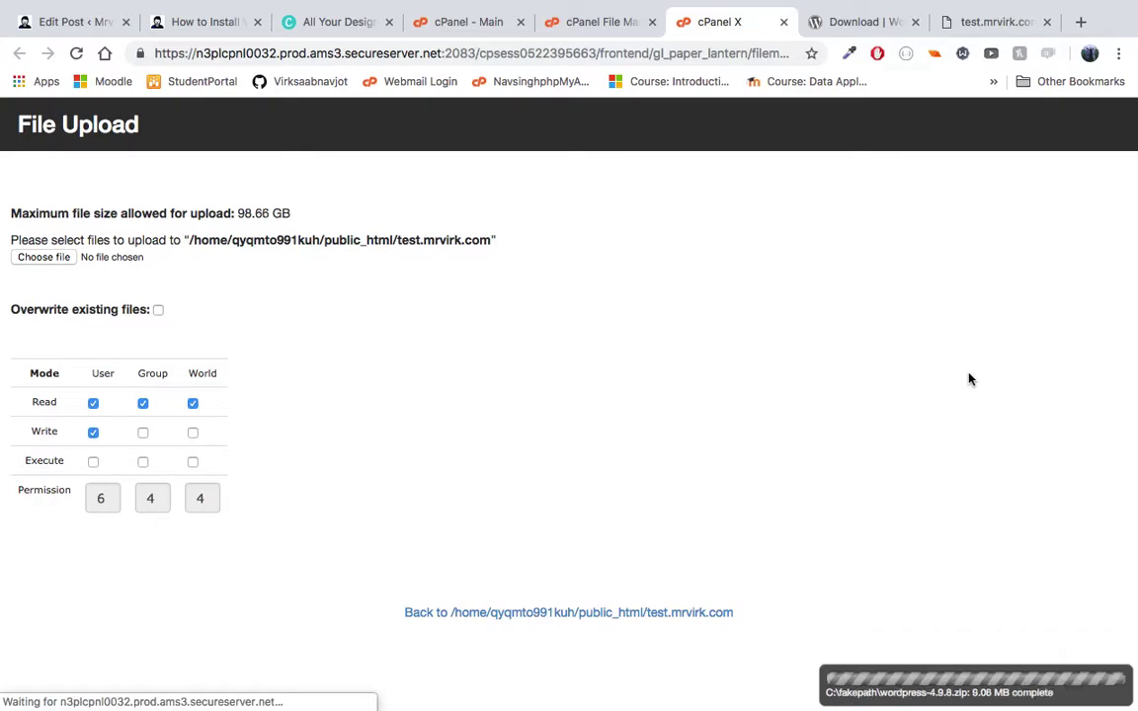
Step: Go back to the test.mrvirk.com listing and select the uploaded 9.06 MB wordpress-4.9.8.zip
left_click(524, 614)
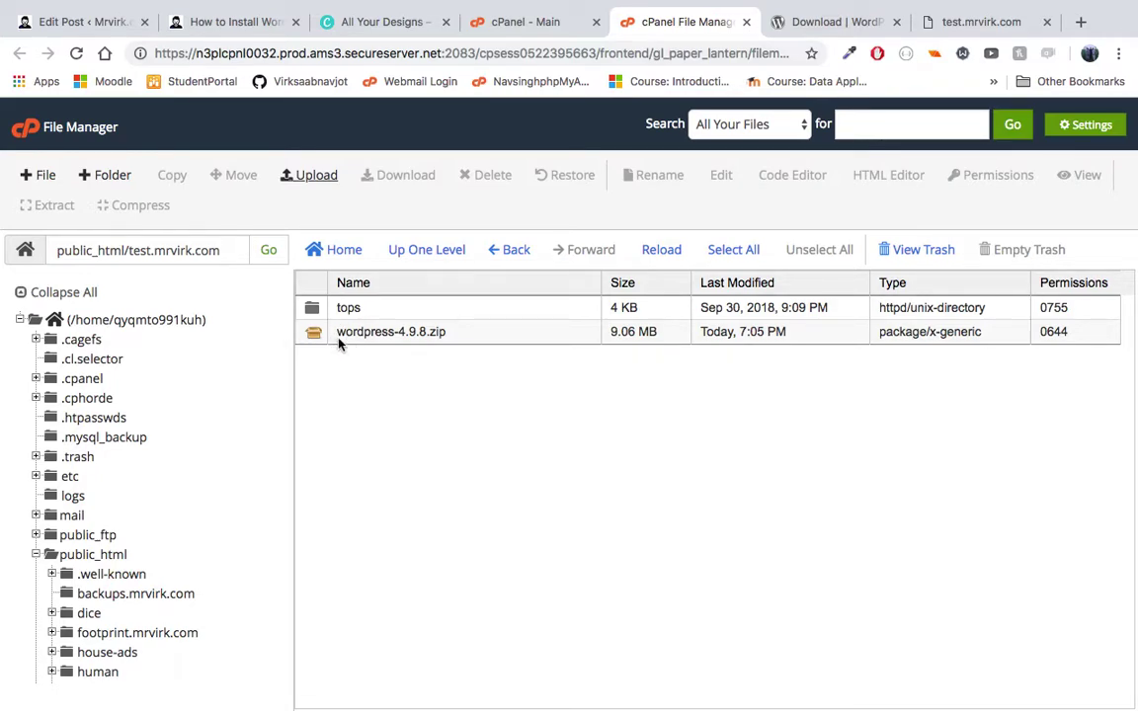
left_click(314, 333)
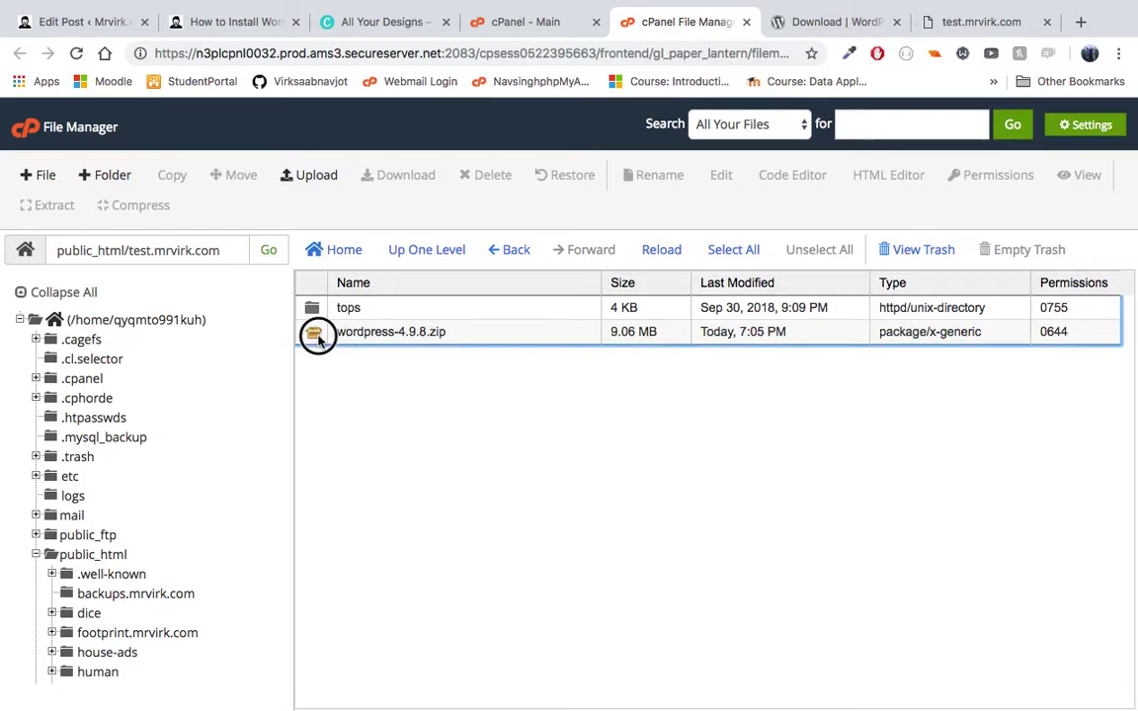
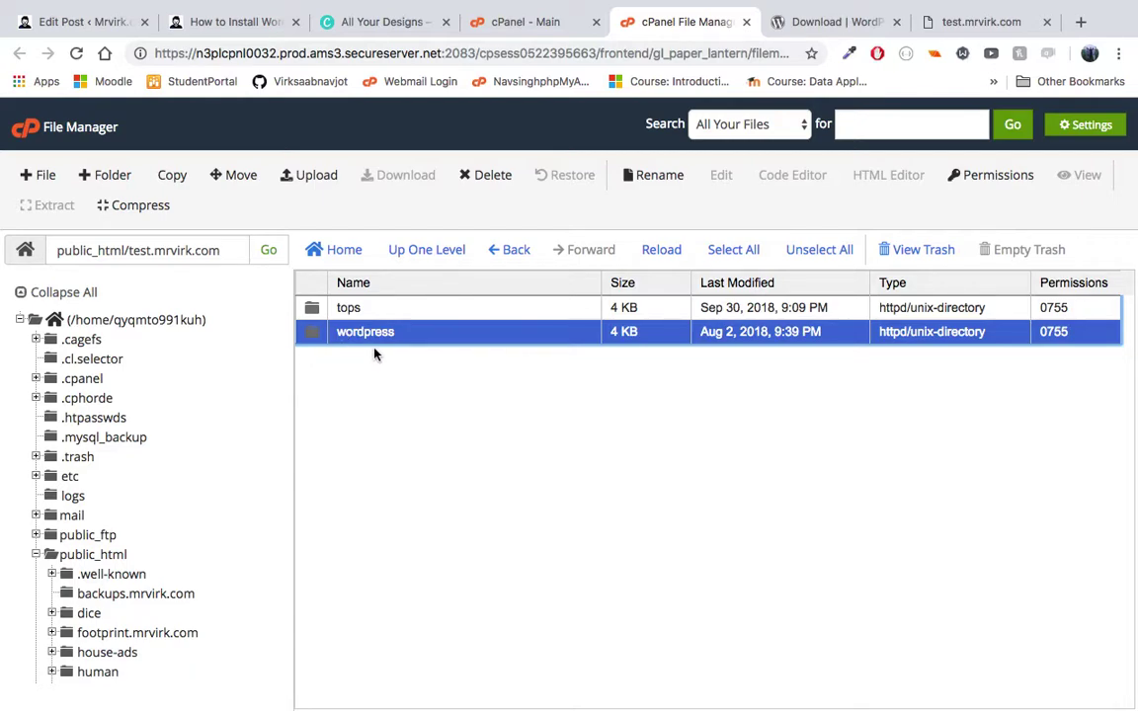
Step: Rename the wordpress directory in test.mrvirk.com to 'blog'
right_click(316, 338)
left_click(357, 415)
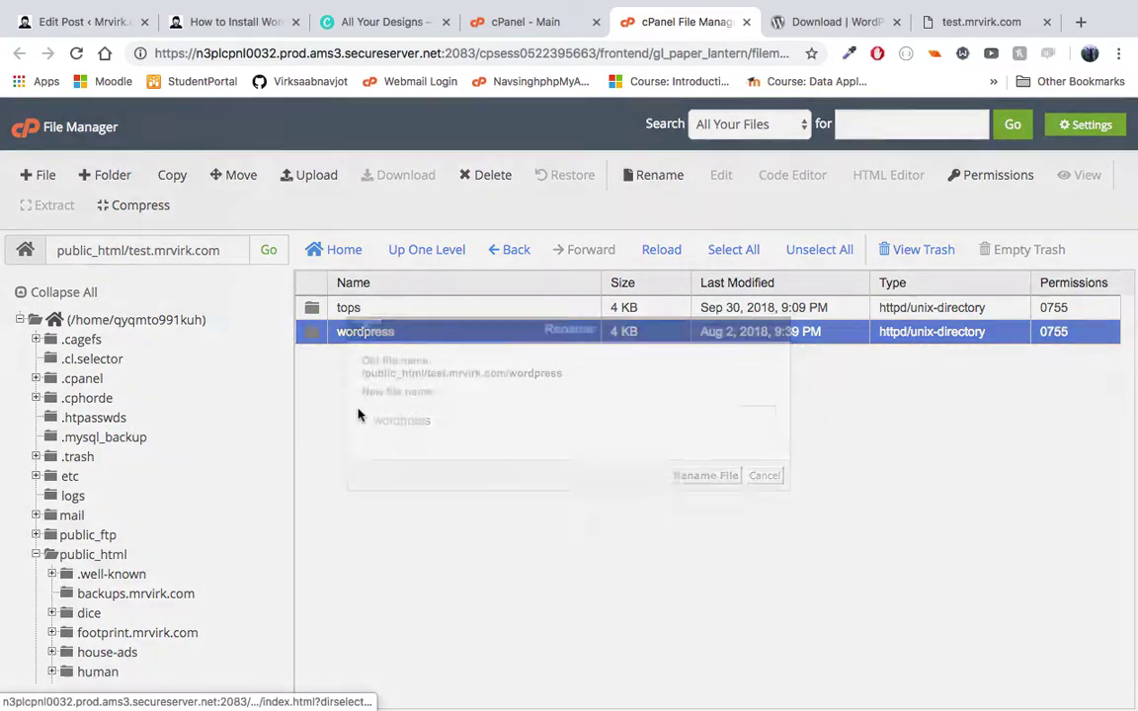
key("BackSpace")
key("BackSpace")
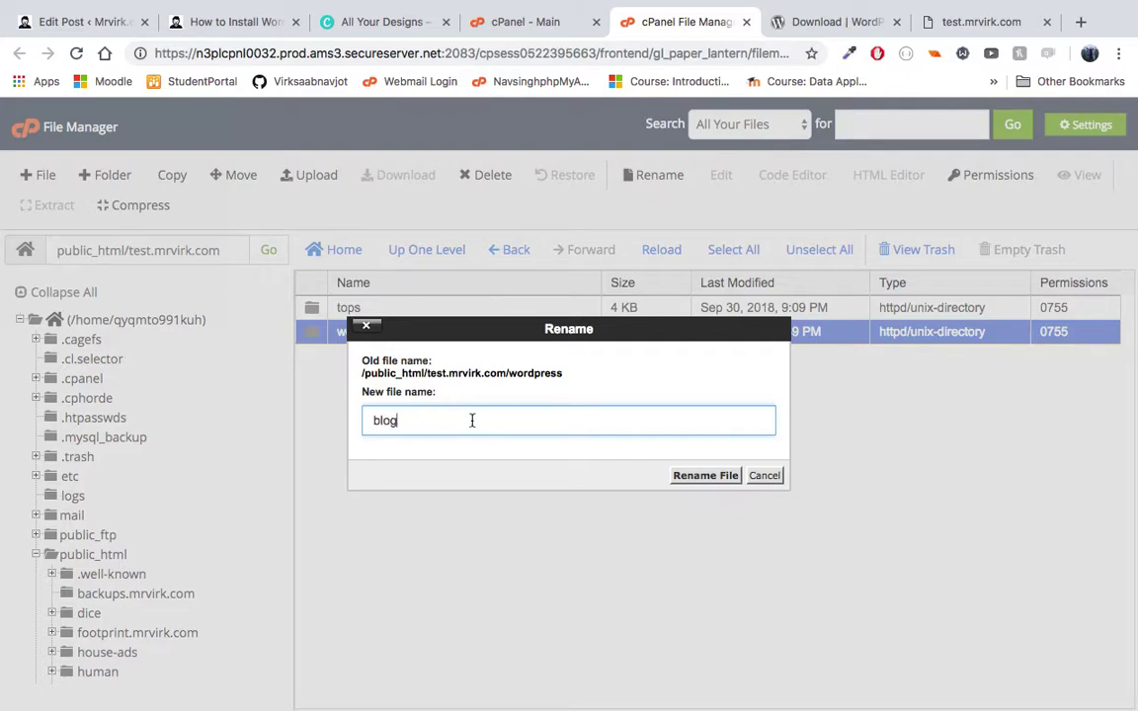
left_click(693, 475)
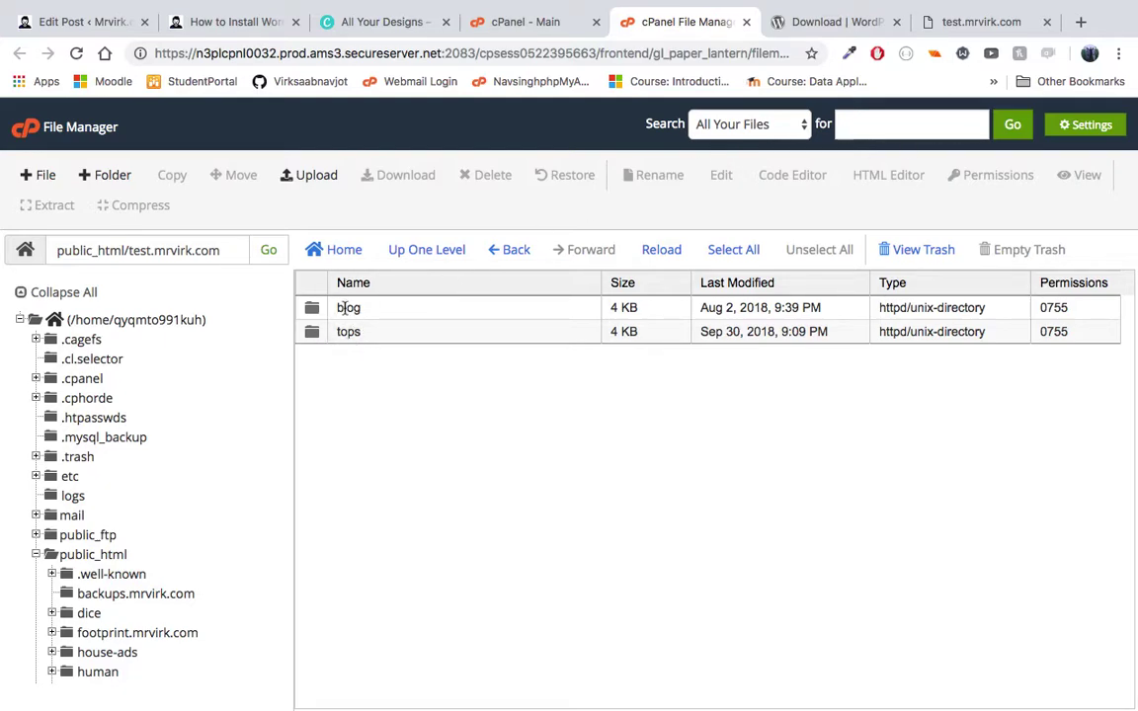
left_click(987, 24)
left_click(200, 286)
scroll(228, 324, "down", 1)
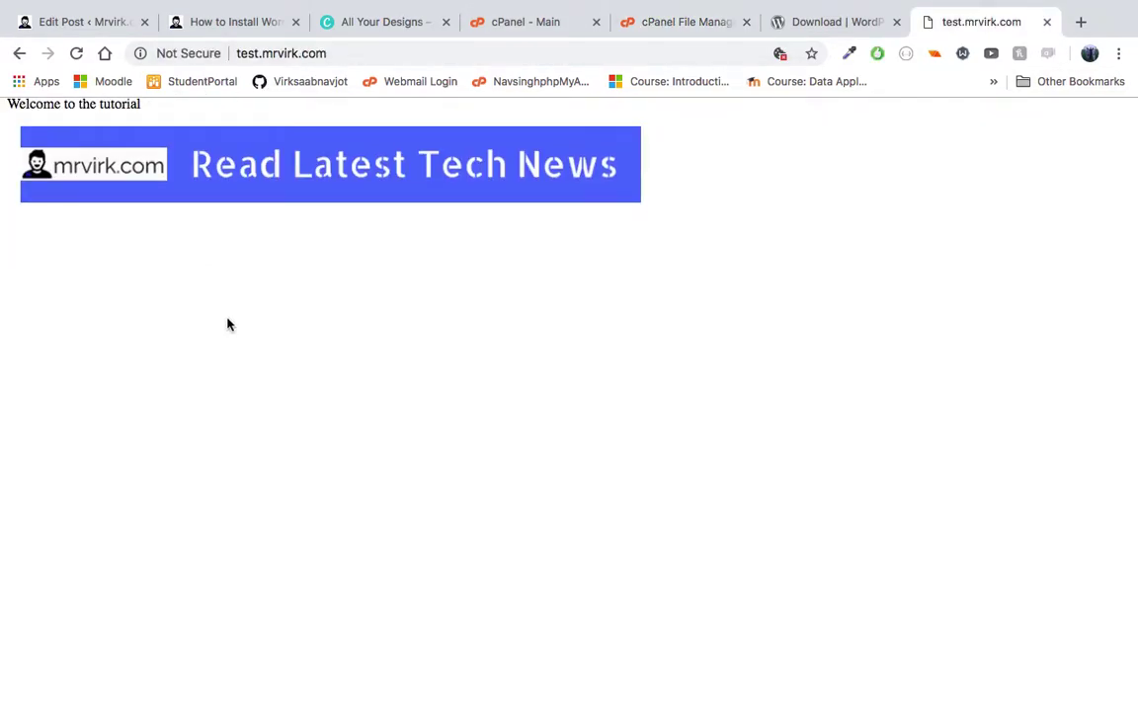
left_click(296, 53)
left_click(351, 54)
type("/blog")
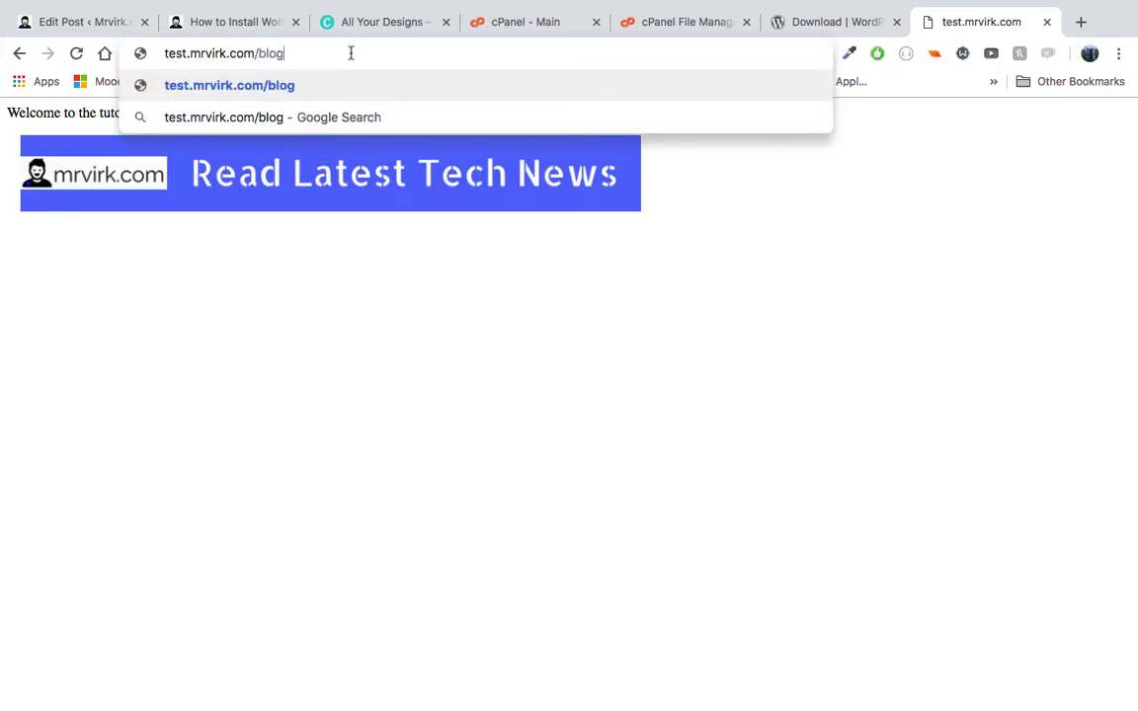
key("Return")
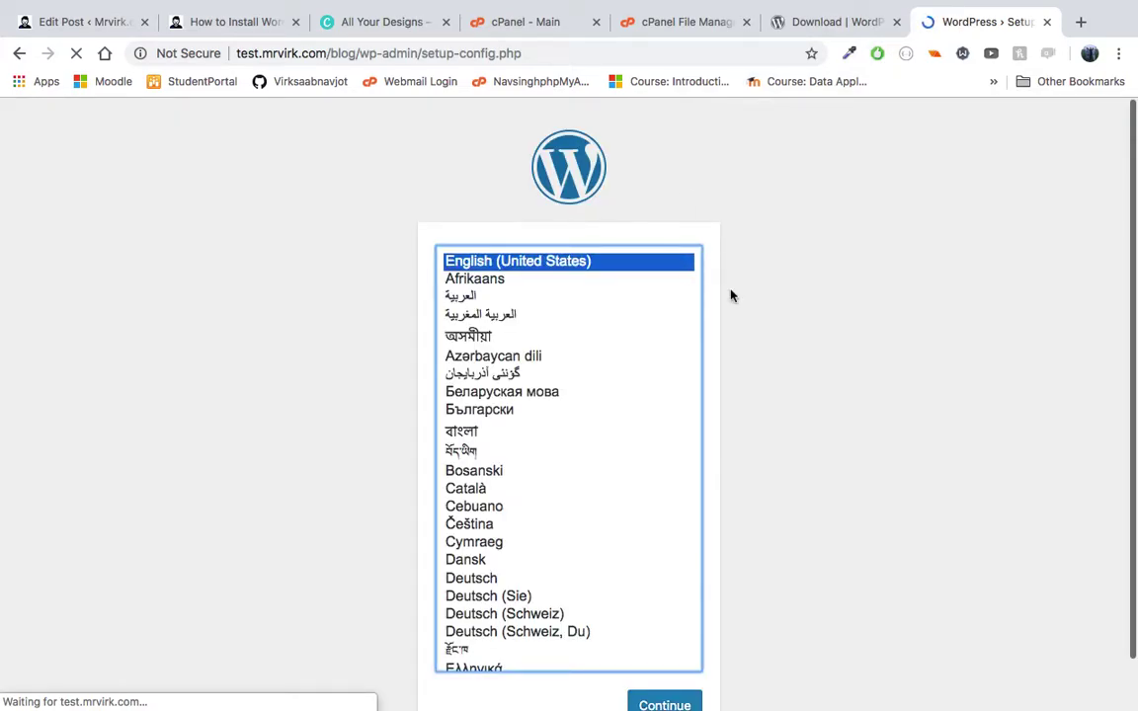
scroll(753, 580, "down", 1)
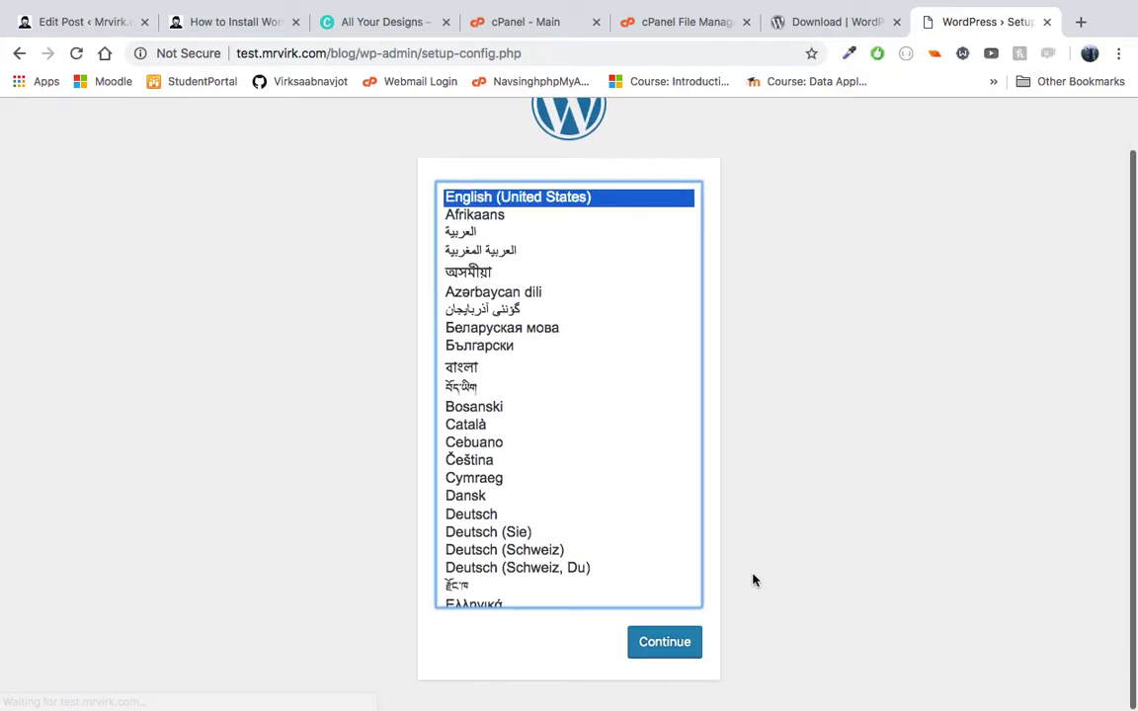
left_click(338, 52)
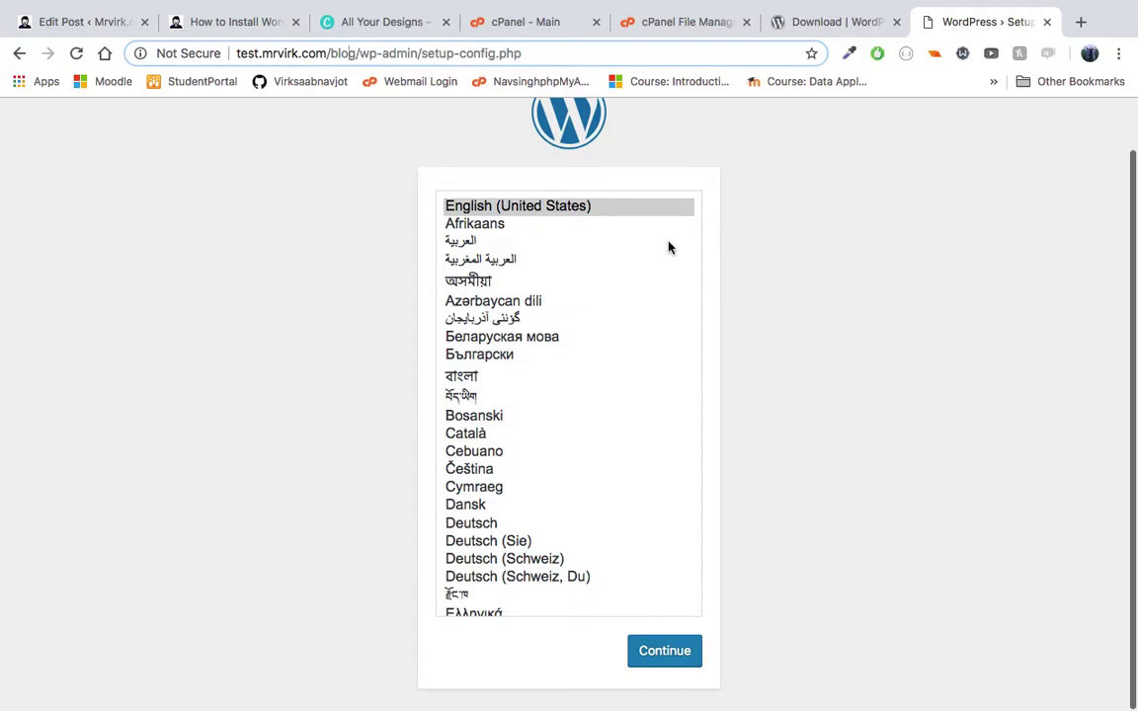
scroll(1027, 468, "up", 1)
mouse_move(329, 0)
left_click_drag(330, 92, 542, 101)
key("BackSpace")
key("Return")
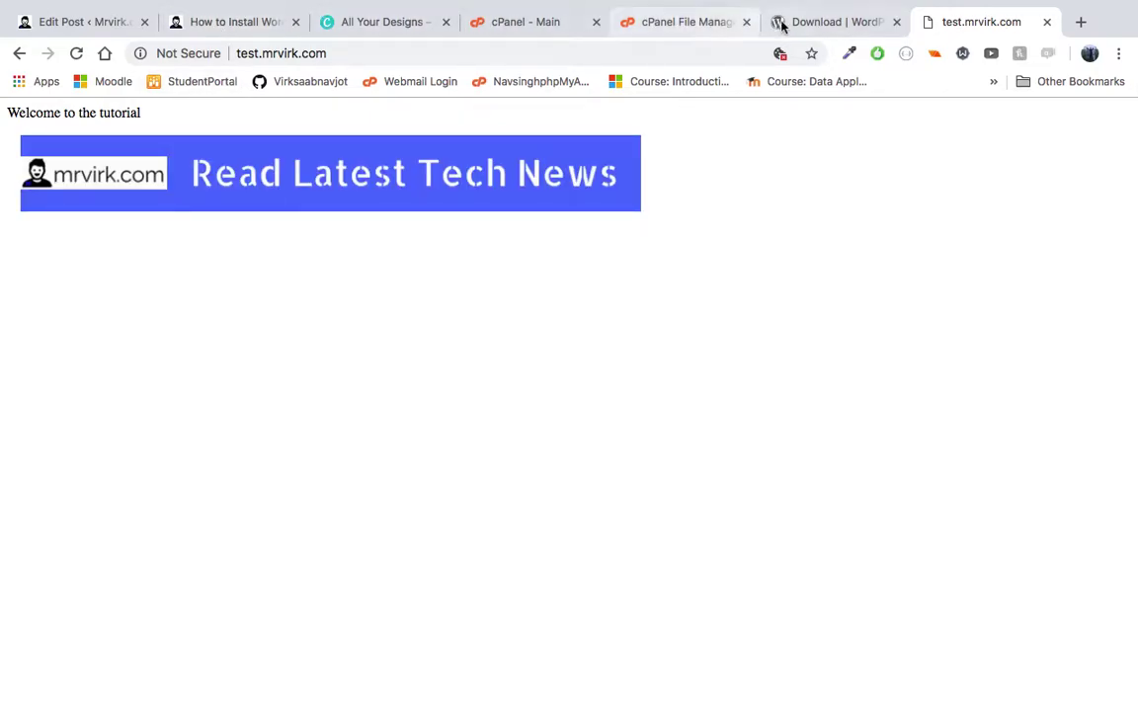
Step: Move all files from the blog folder up into the test.mrvirk.com folder
left_click(795, 23)
left_click(650, 15)
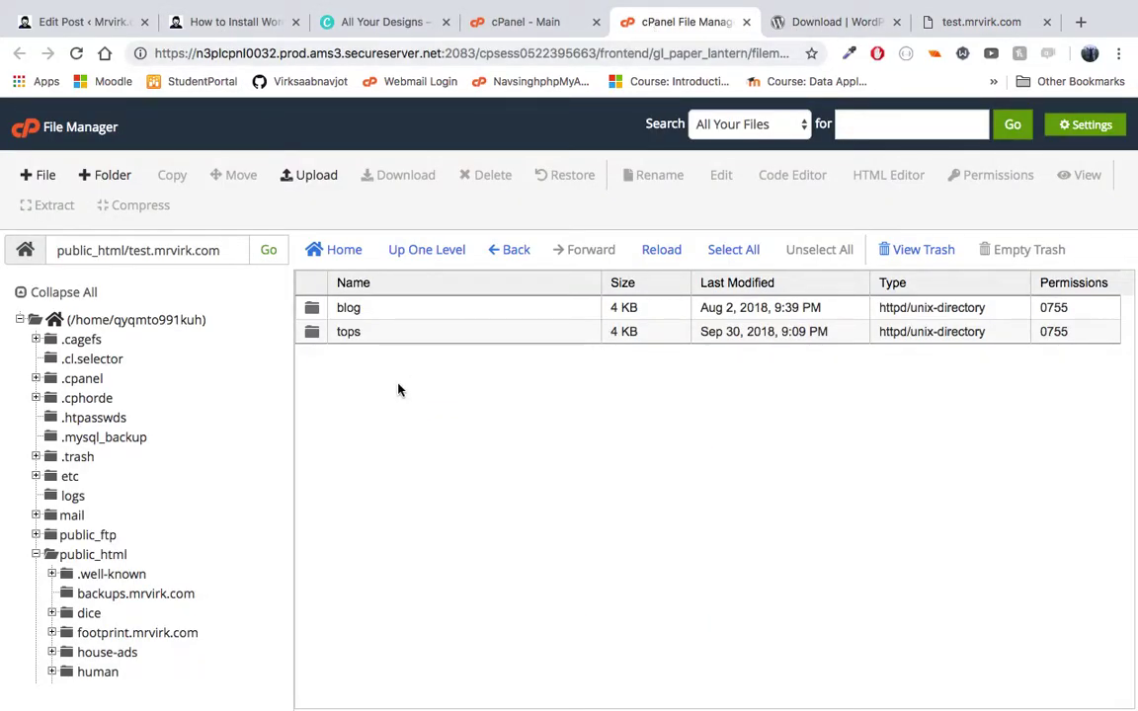
double_click(314, 312)
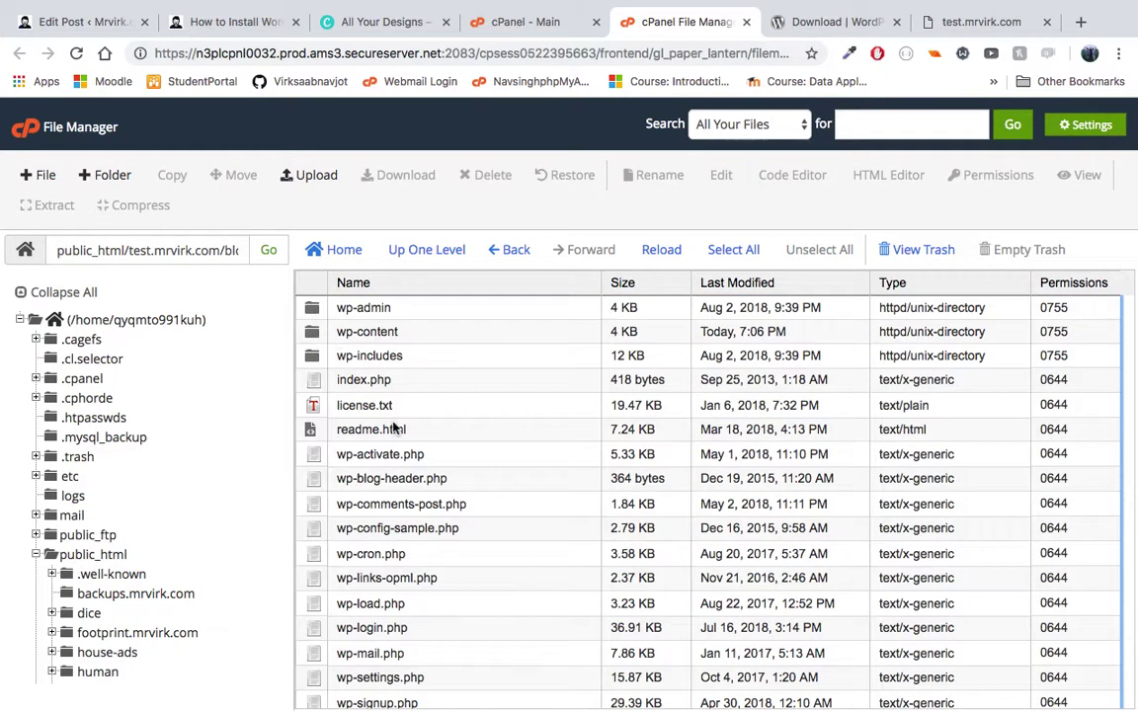
left_click(753, 253)
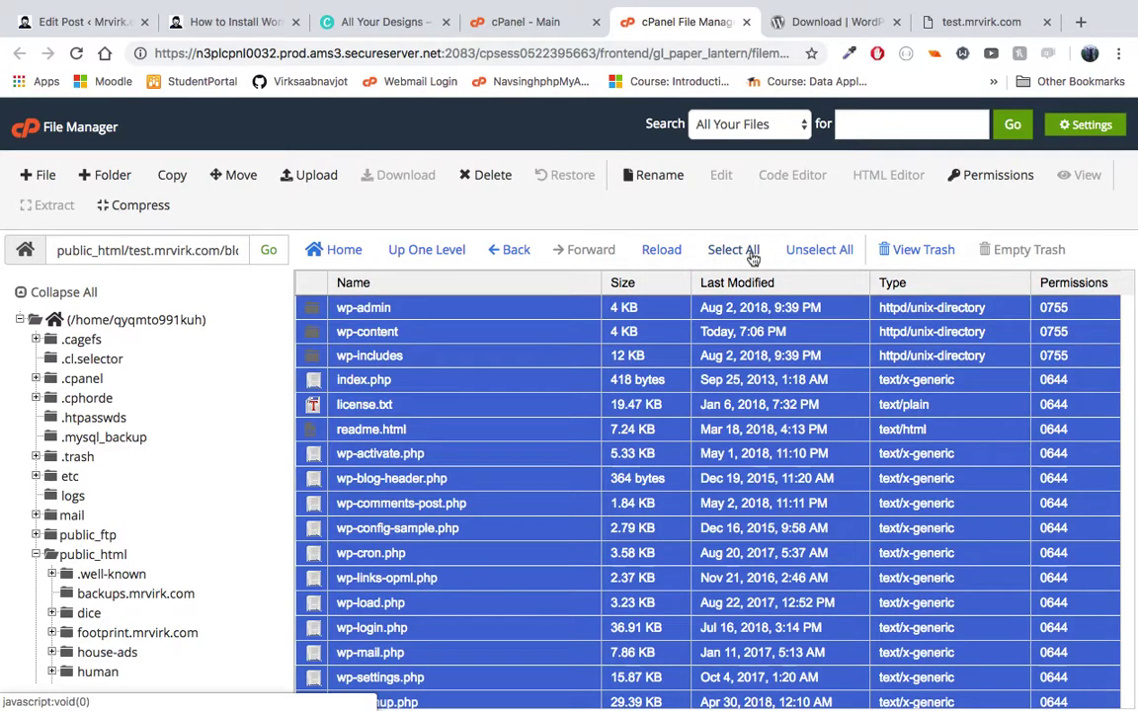
left_click(237, 177)
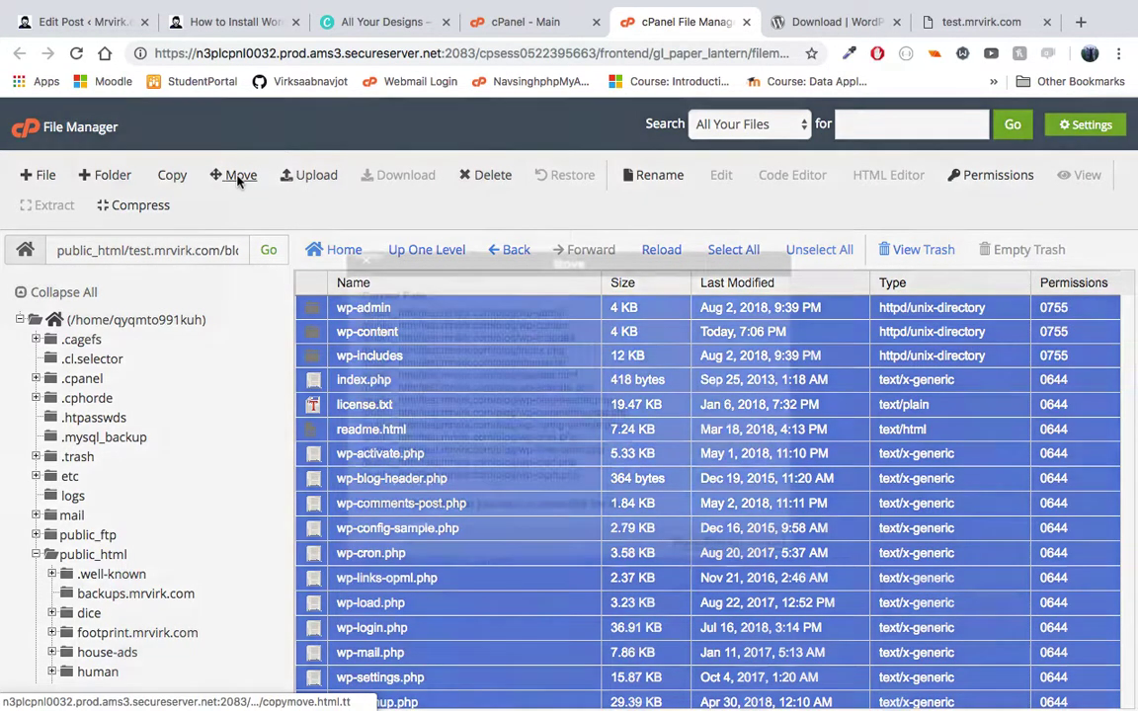
double_click(582, 484)
key("BackSpace")
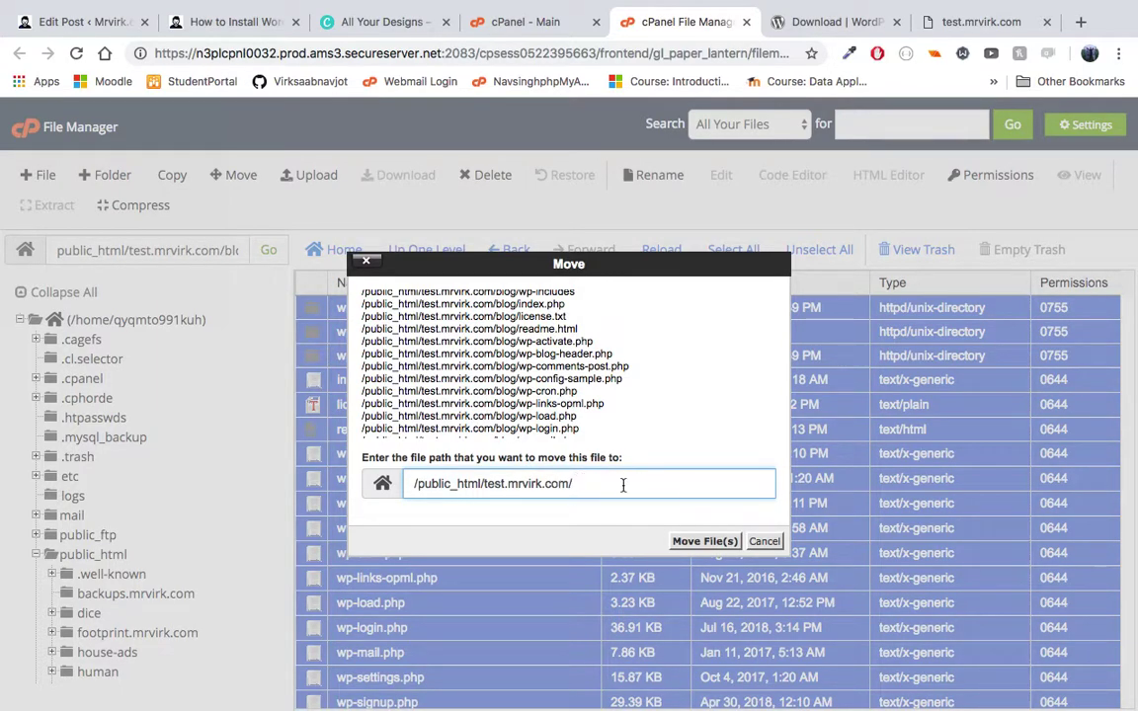
left_click(705, 541)
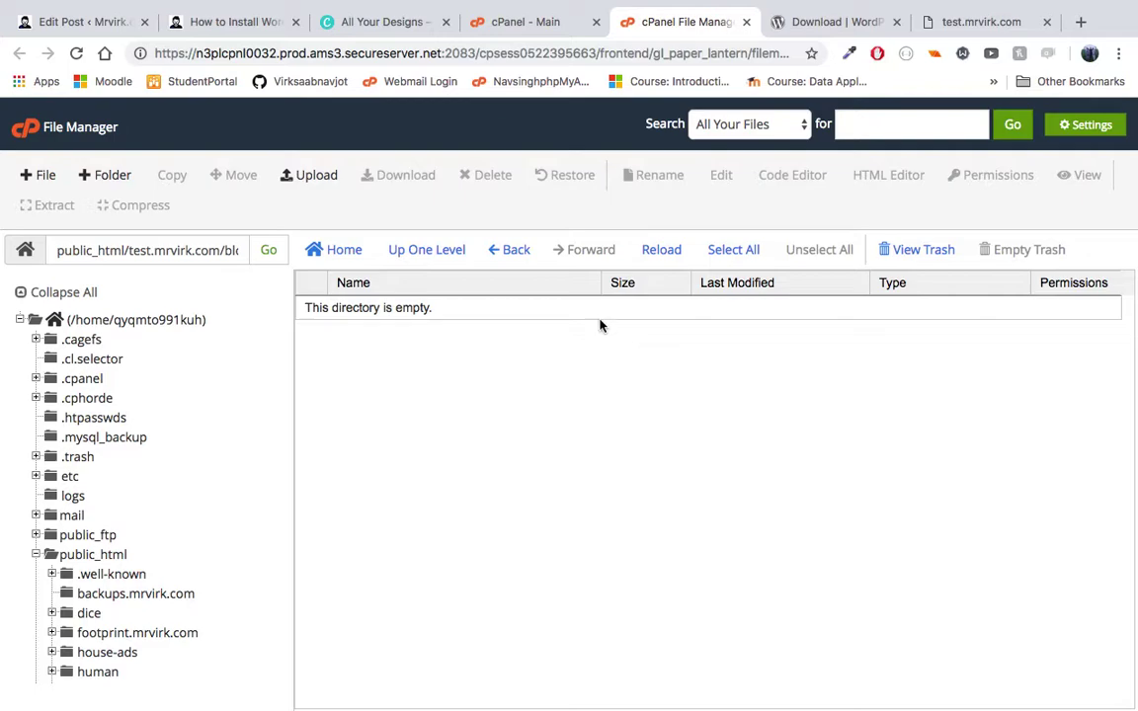
Step: Delete the now-empty blog folder to the trash
left_click(515, 250)
scroll(471, 600, "down", 2)
scroll(470, 600, "up", 2)
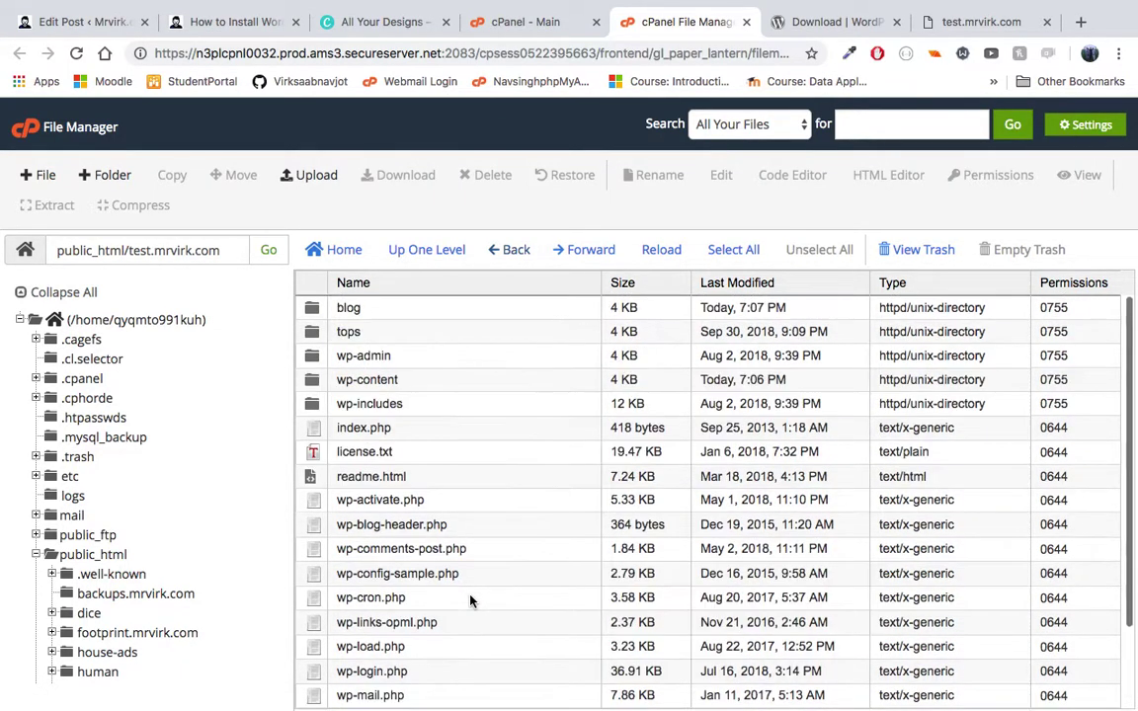
right_click(316, 312)
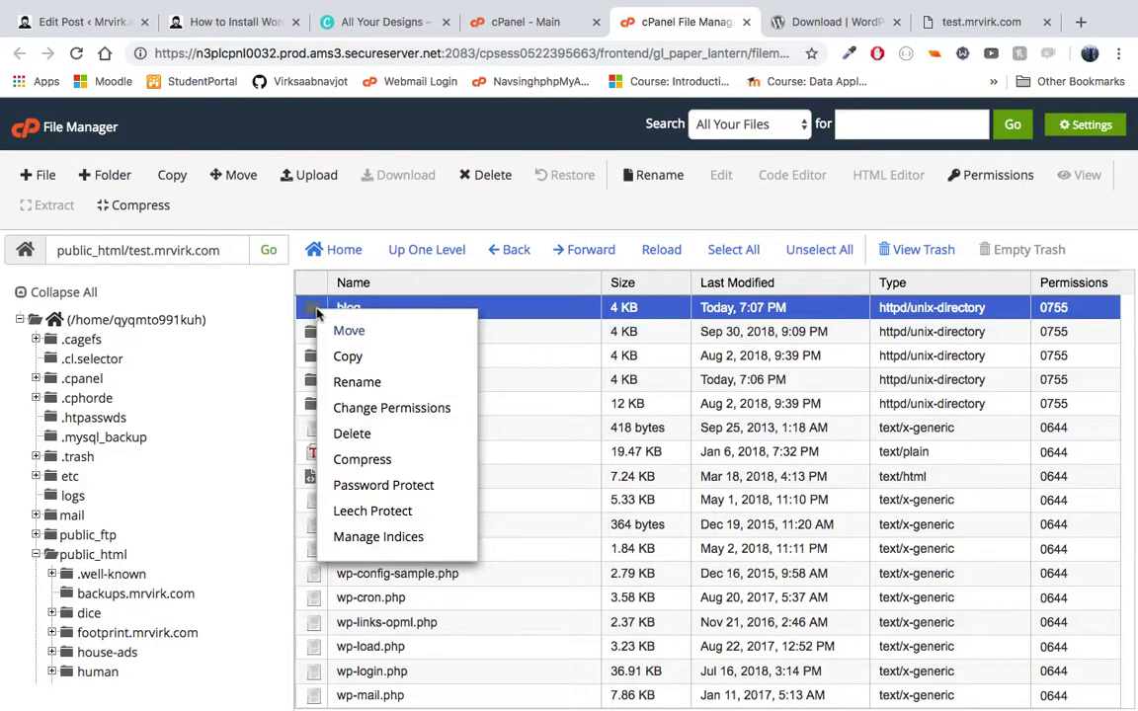
left_click(373, 446)
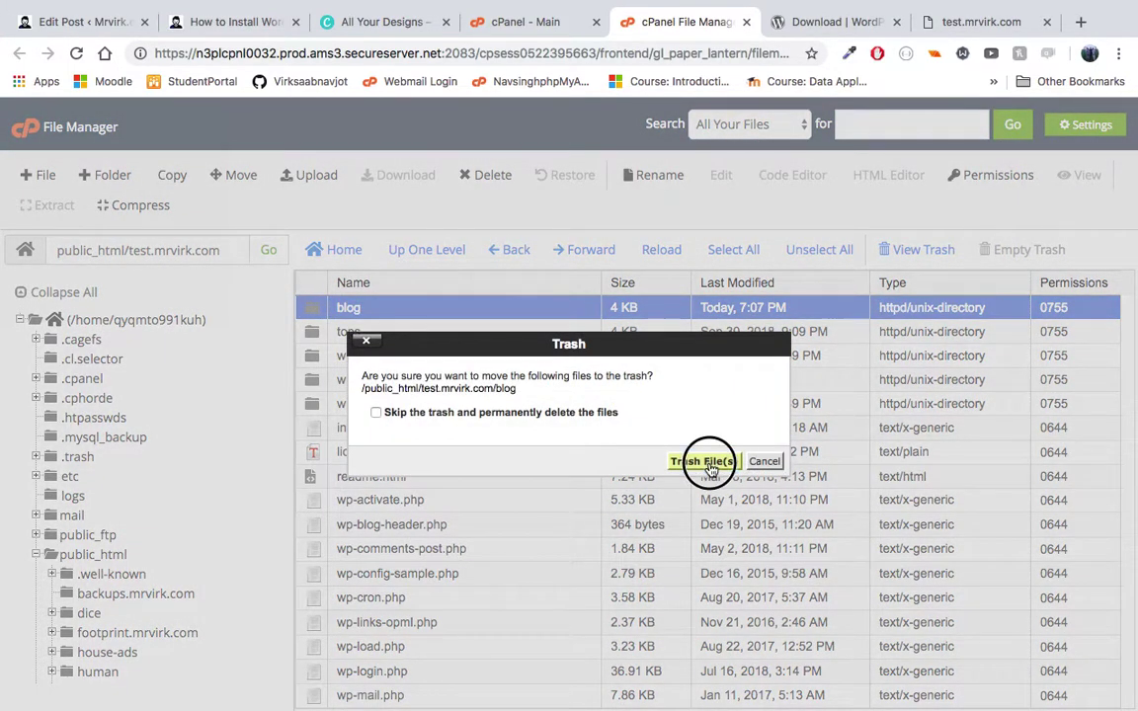
left_click(701, 460)
left_click(973, 24)
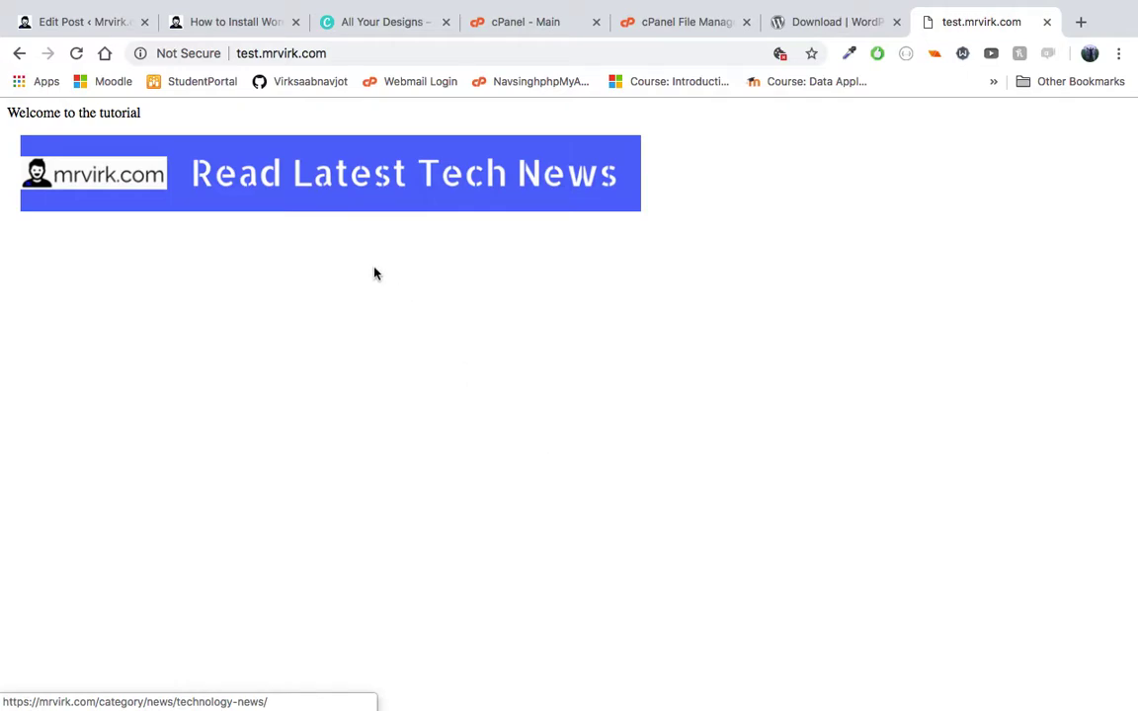
Step: Reload test.mrvirk.com to launch WordPress setup and continue with English (United States)
left_click(75, 54)
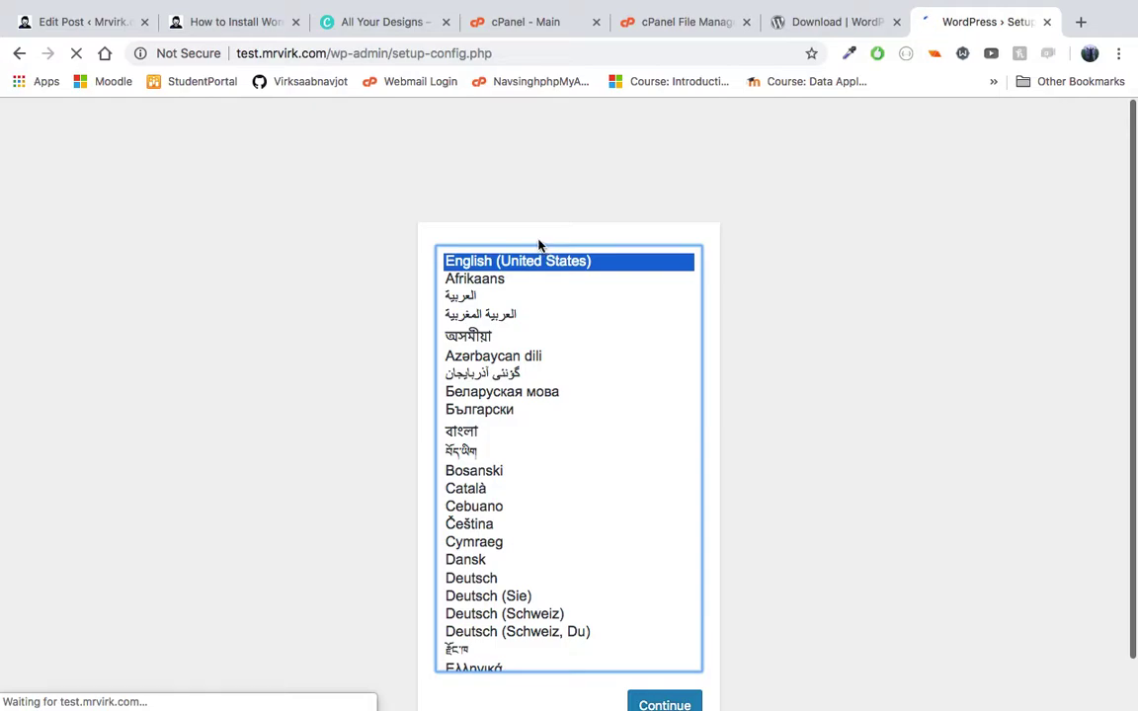
scroll(599, 482, "down", 3)
scroll(600, 480, "up", 3)
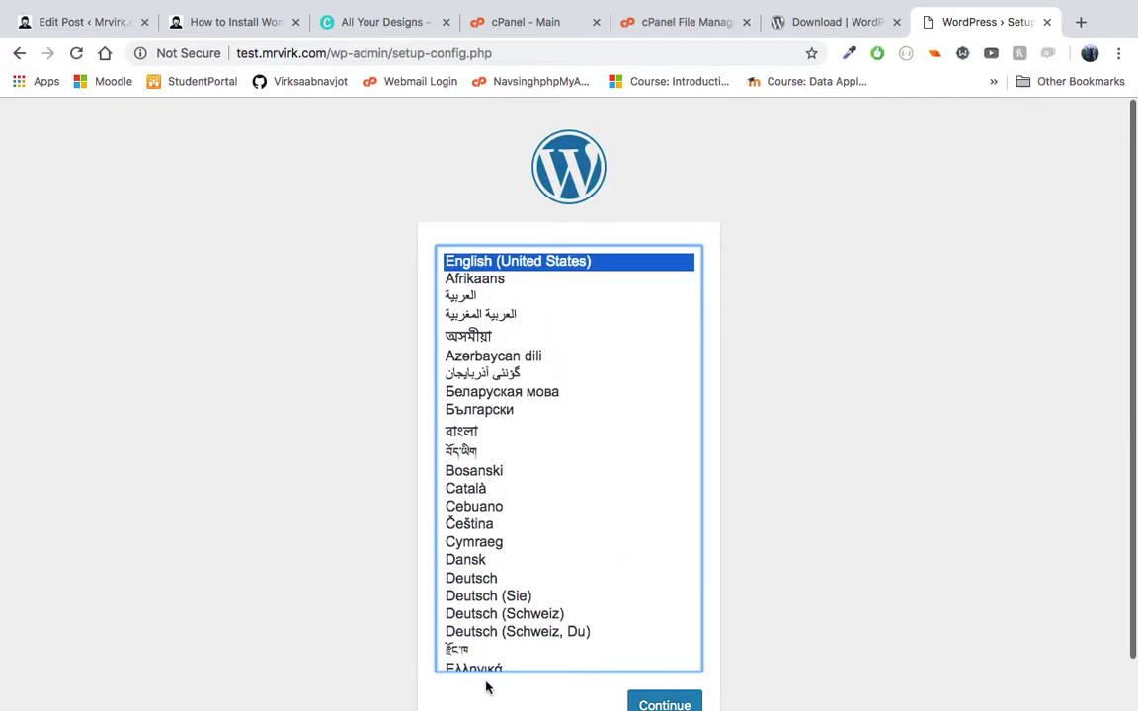
scroll(512, 549, "down", 5)
scroll(512, 551, "up", 5)
scroll(855, 567, "down", 1)
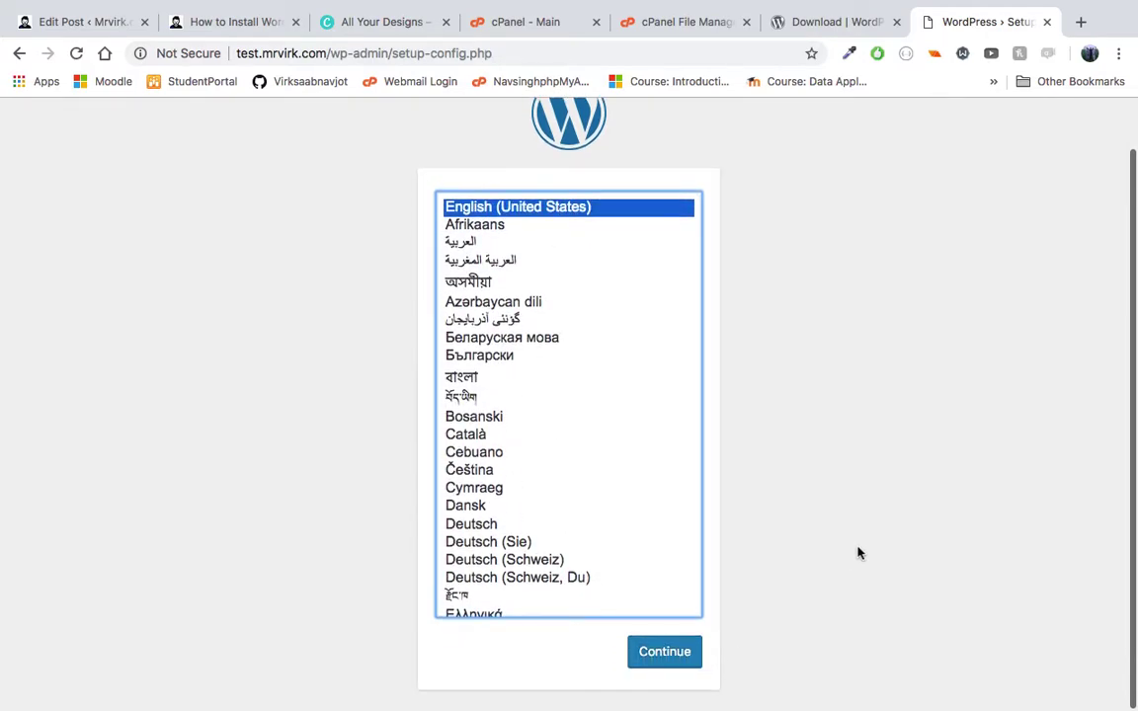
left_click(668, 655)
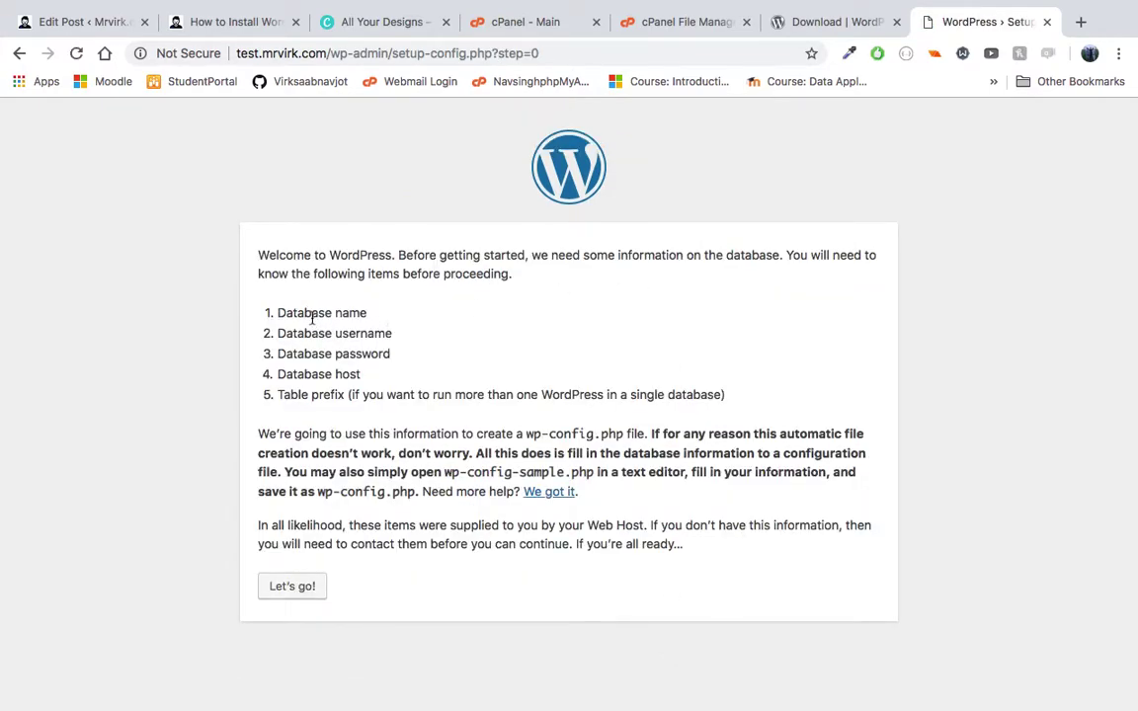
Step: Screenshot the setup page and highlight the database name, username, password and host requirements
key("super+shift+4")
left_click_drag(3, 28, 1025, 640)
left_click_drag(277, 313, 373, 317)
left_click_drag(278, 332, 399, 334)
left_click(396, 352)
left_click_drag(304, 353, 390, 354)
left_click_drag(278, 374, 376, 381)
left_click(308, 393)
Step: Highlight the table prefix and full requirements list, then return to the cPanel main tab
left_click_drag(277, 395, 350, 394)
left_click(347, 394)
left_click(300, 399)
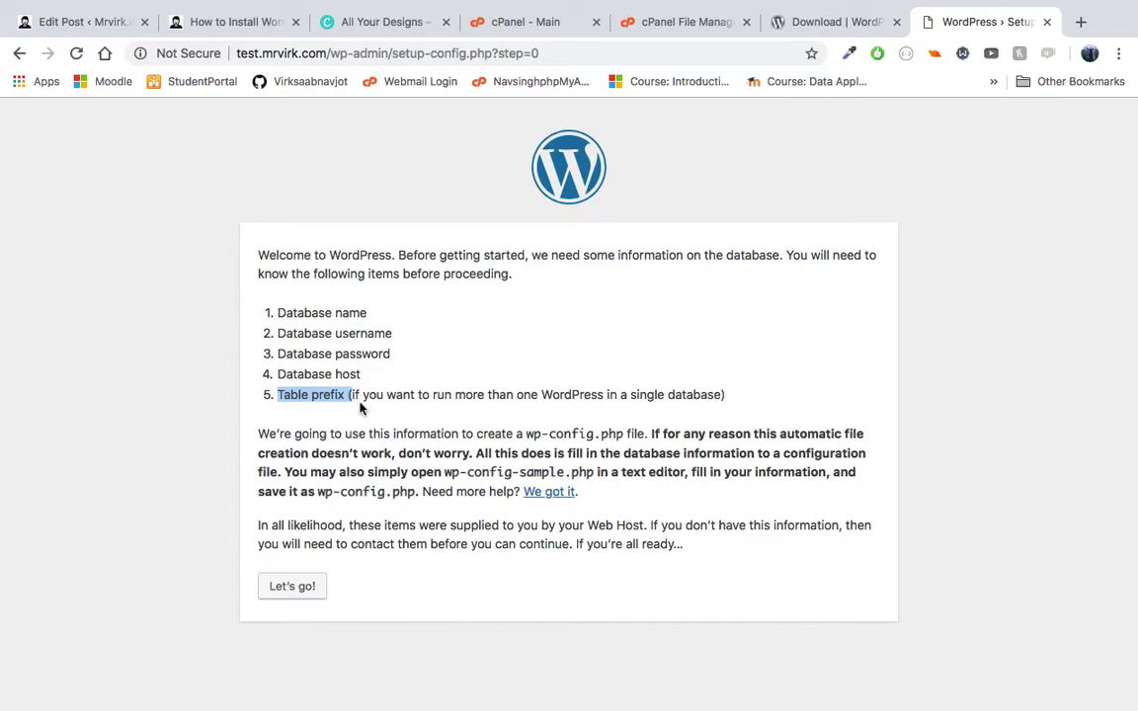
left_click(361, 407)
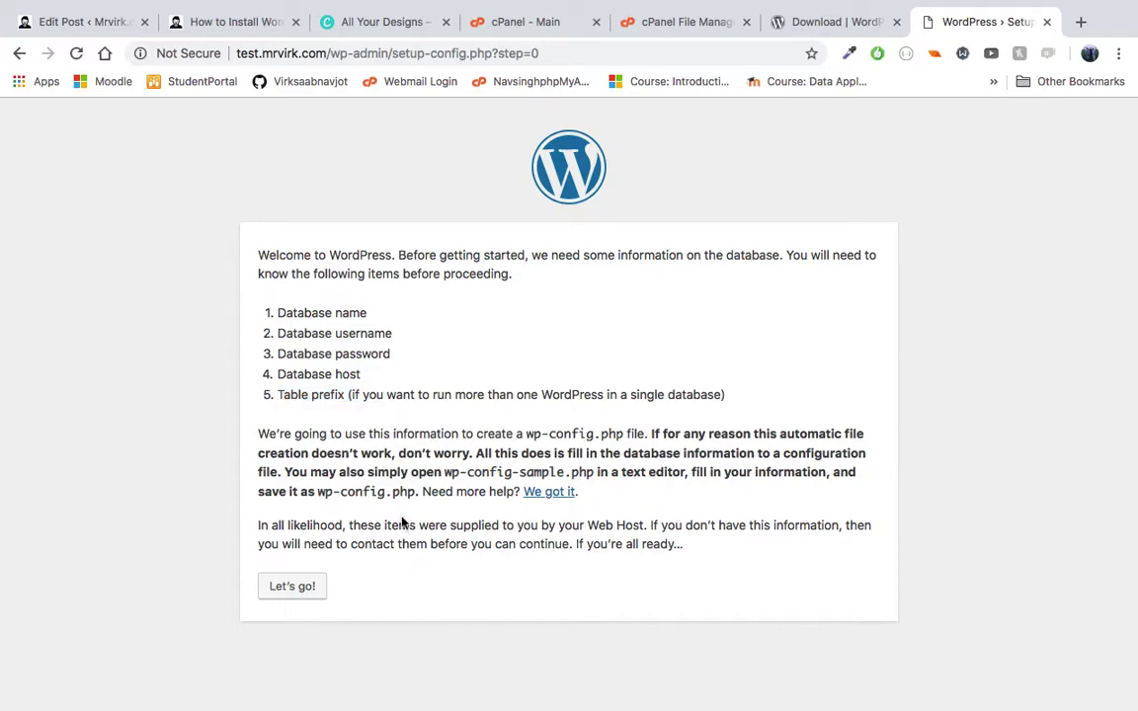
left_click_drag(281, 314, 348, 396)
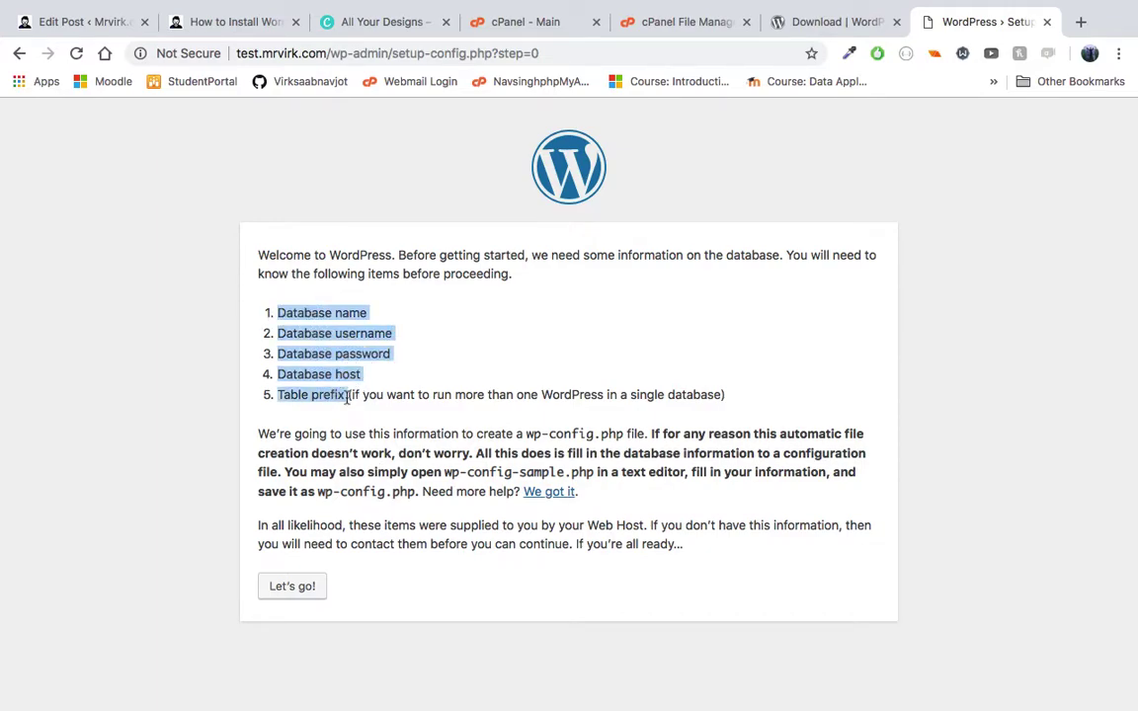
left_click(347, 397)
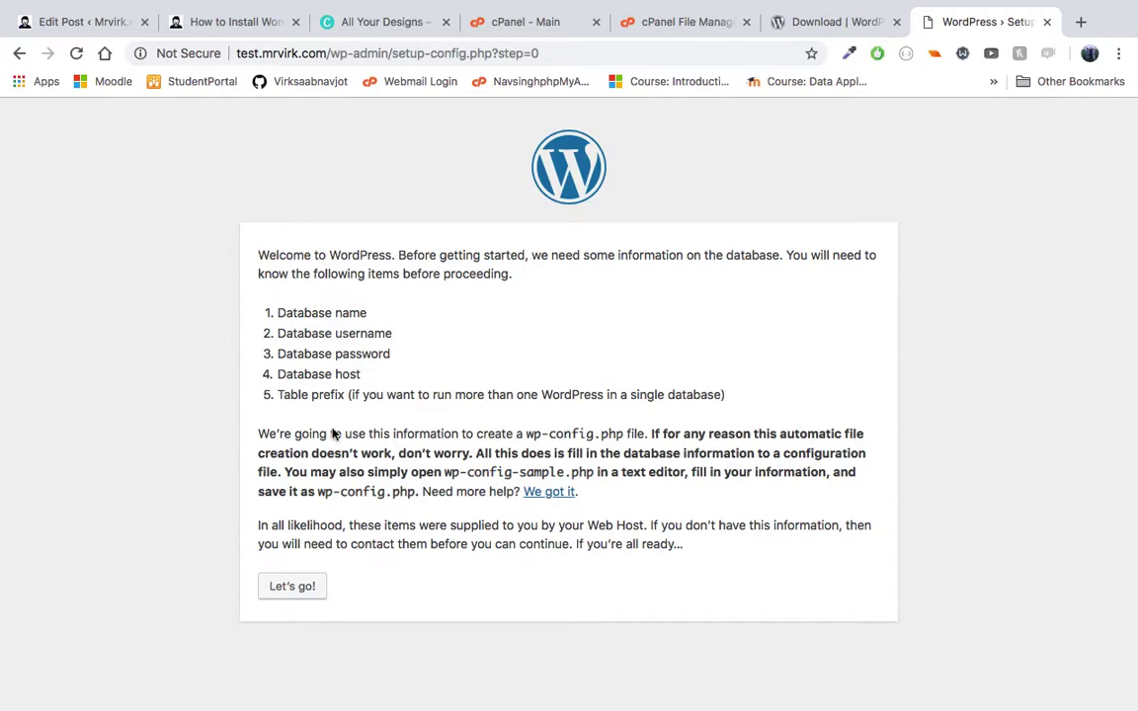
left_click_drag(277, 314, 343, 381)
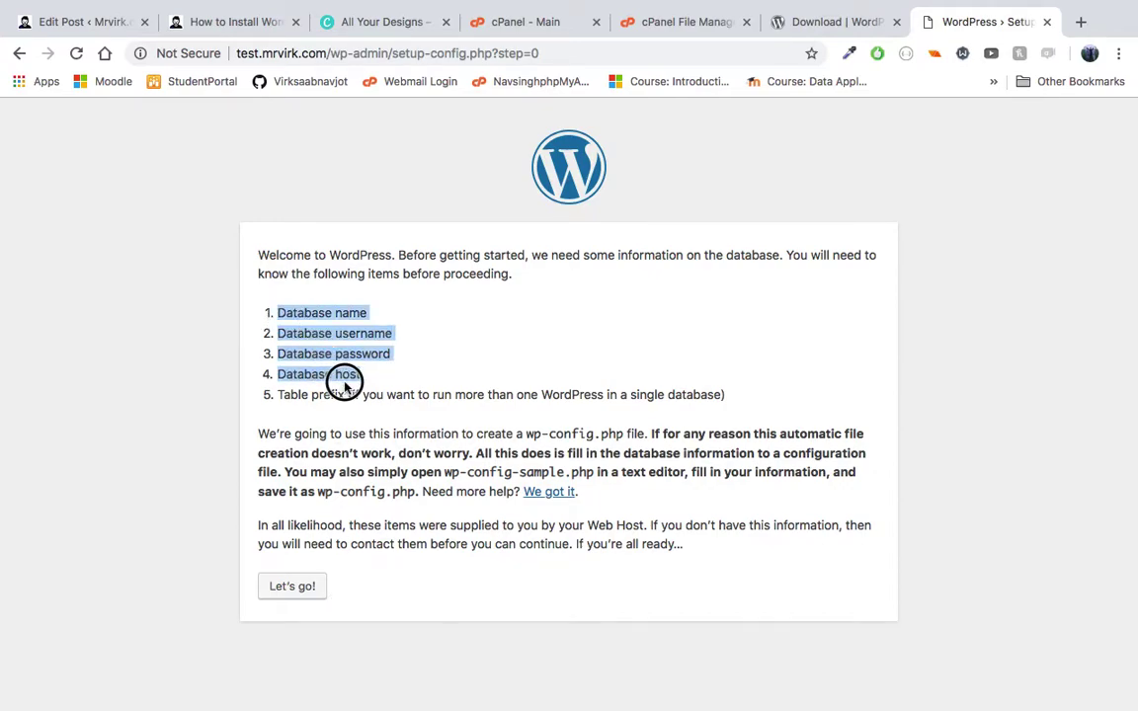
left_click(326, 392)
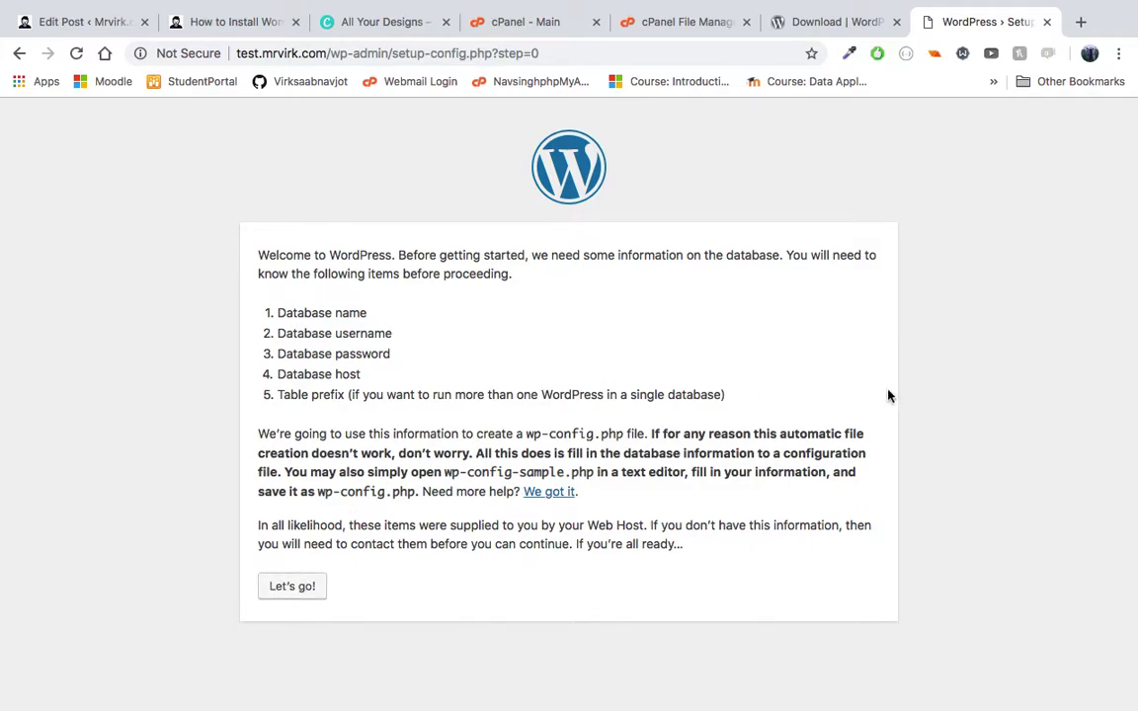
mouse_move(899, 18)
left_click(526, 60)
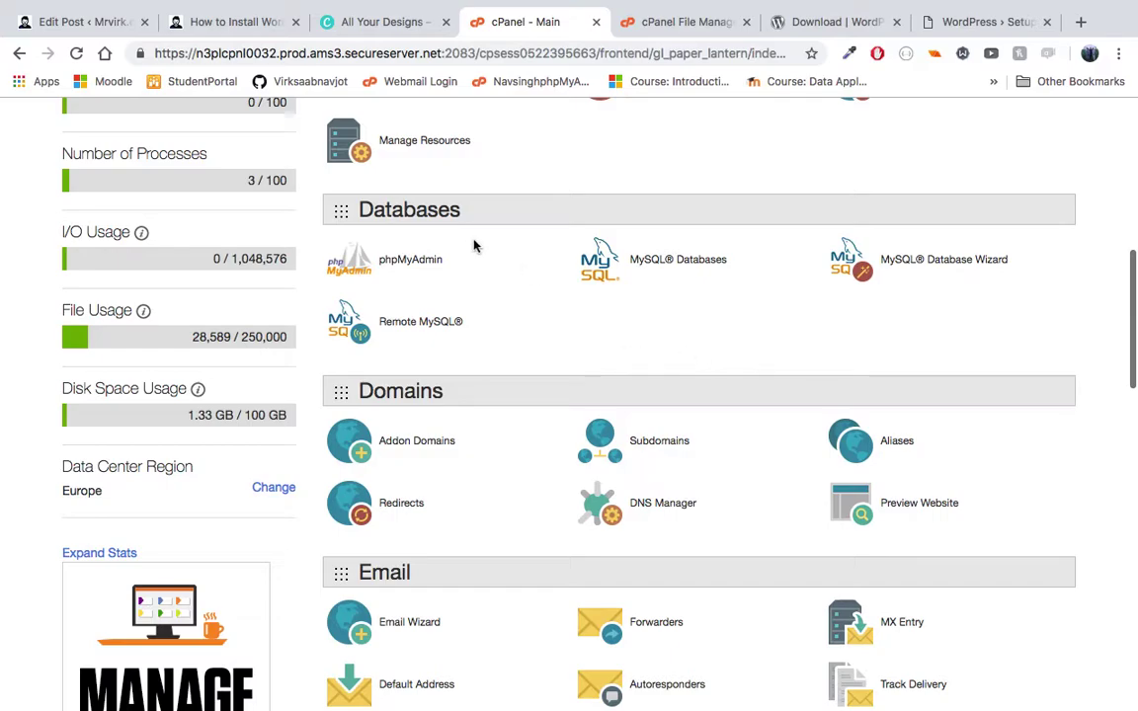
Step: Open MySQL® Databases from the Databases section of the cPanel home page
scroll(475, 244, "up", 10)
scroll(574, 580, "down", 7)
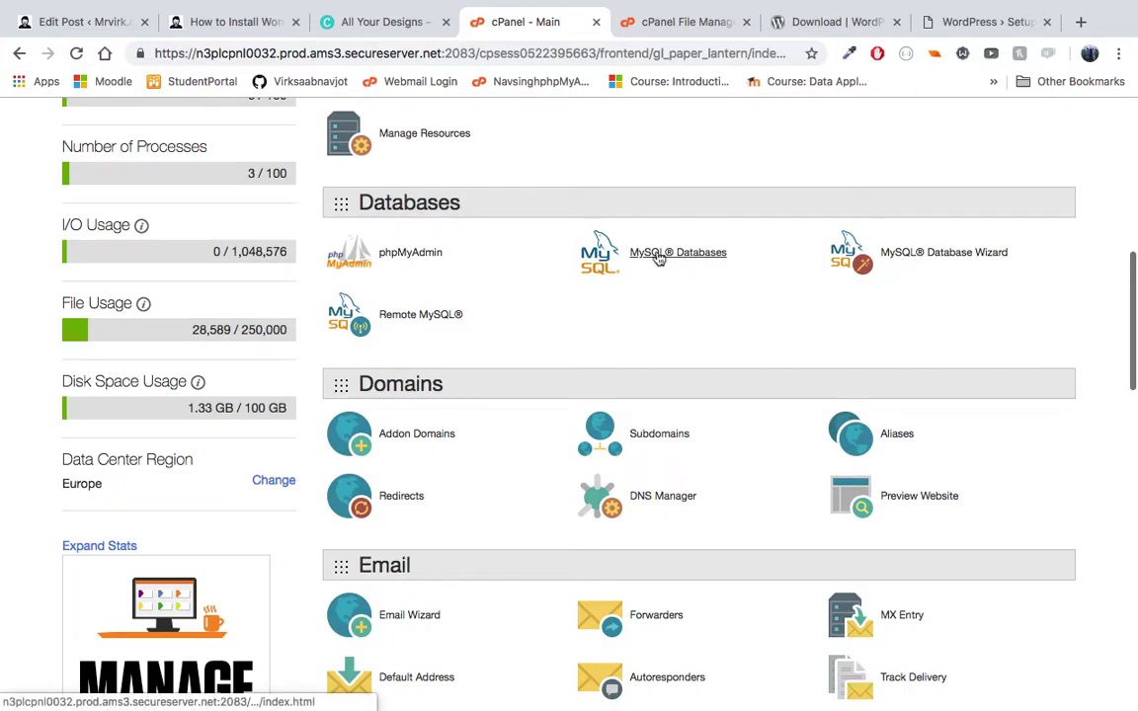
left_click(710, 260)
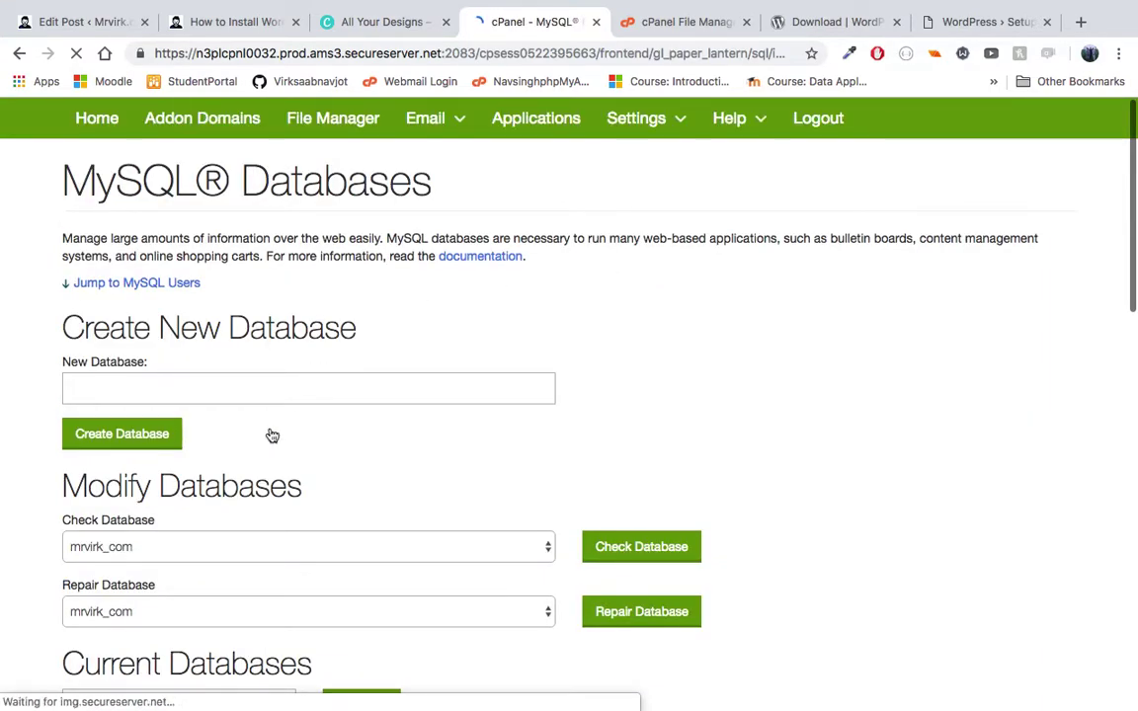
Step: Enter test.mrvirk.com as the new database name and create it
scroll(436, 353, "down", 3)
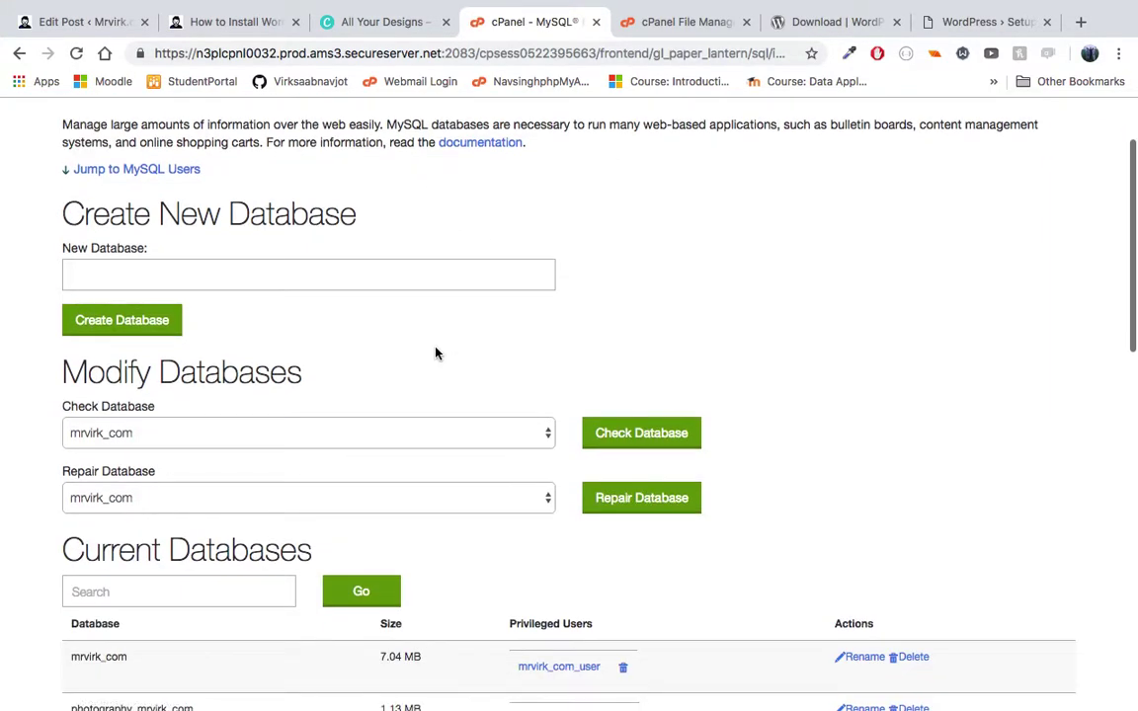
left_click(74, 275)
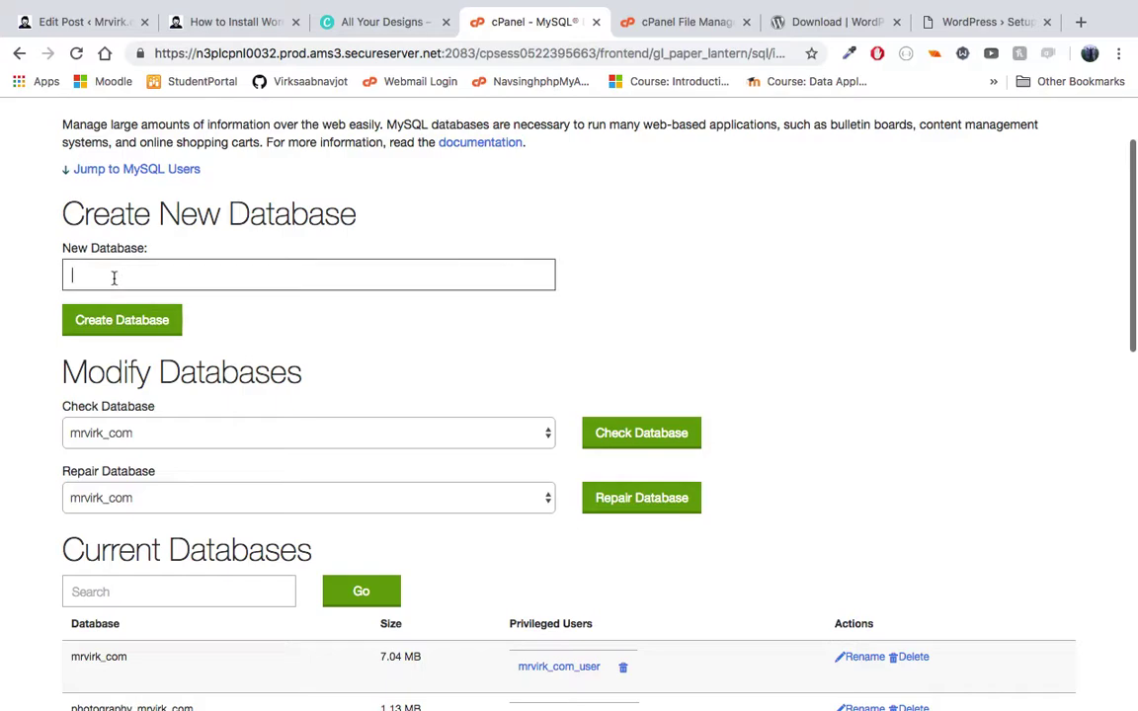
scroll(114, 284, "down", 1)
scroll(115, 285, "up", 1)
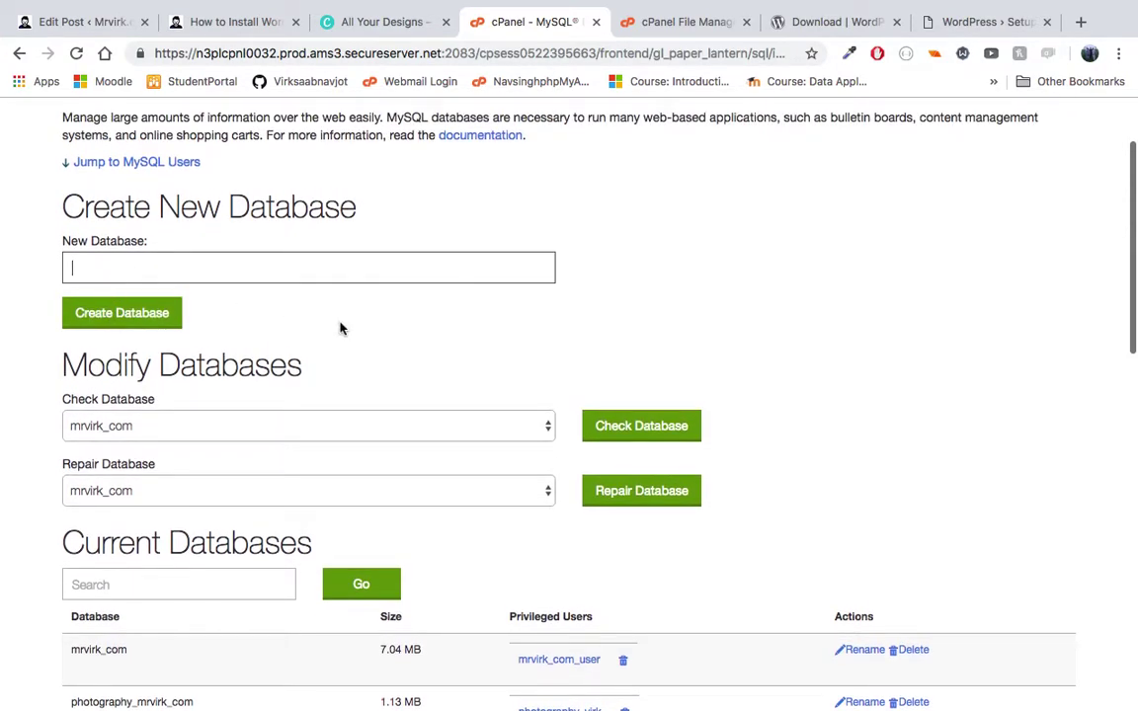
type("test.mrvirk.com")
double_click(111, 269)
left_click(108, 268)
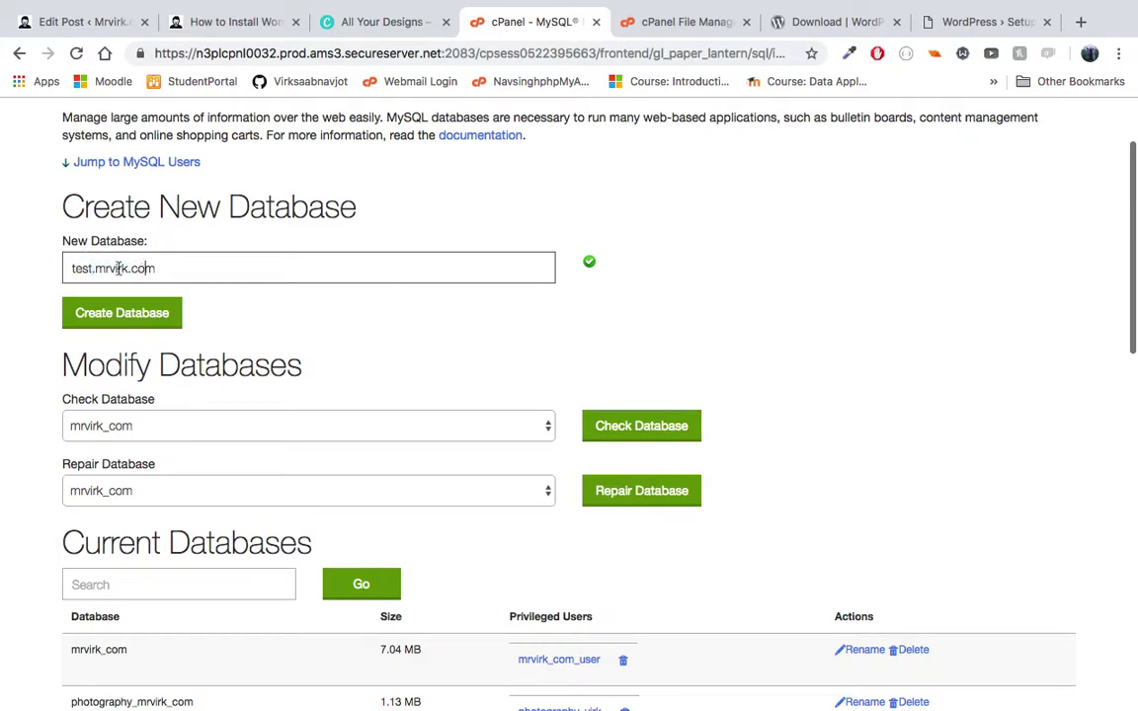
left_click(163, 314)
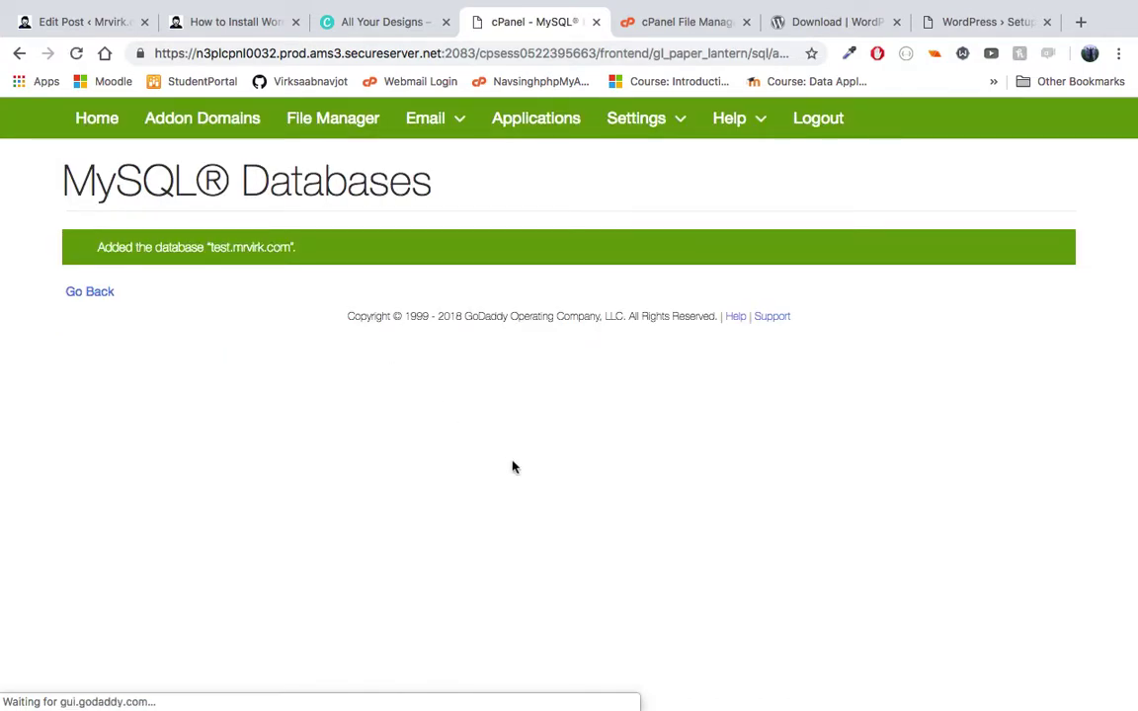
Step: Check the creation confirmation and return to the database list showing test.mrvirk.com
left_click_drag(211, 248, 293, 247)
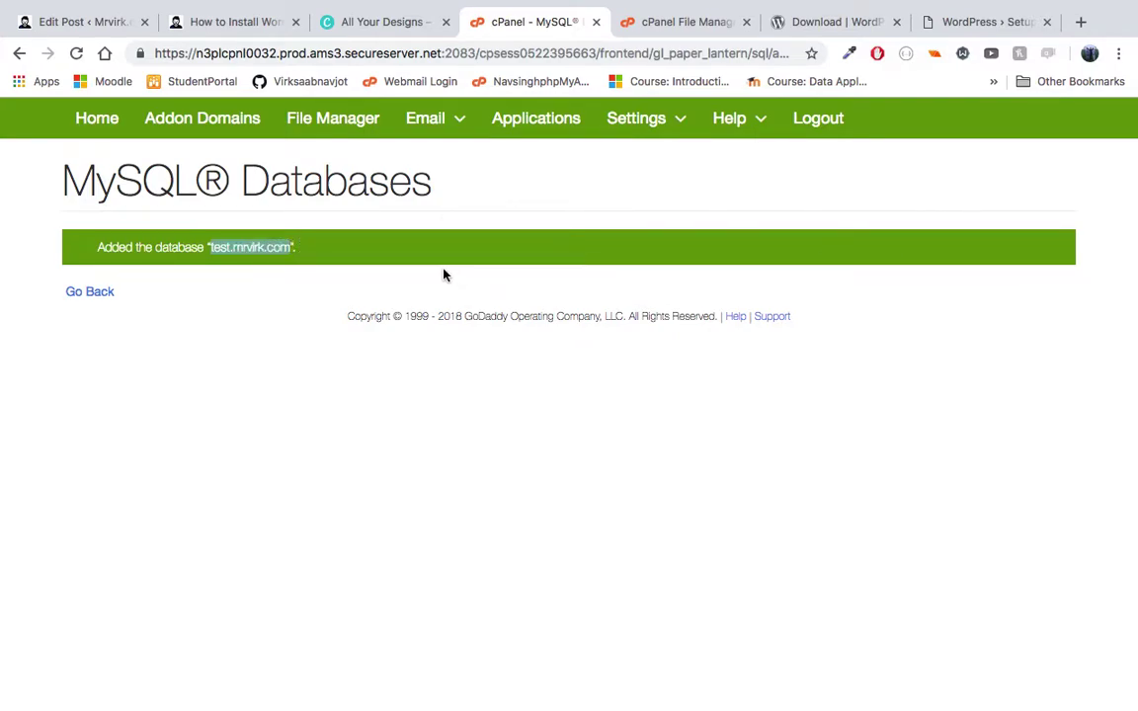
left_click(395, 278)
left_click(89, 291)
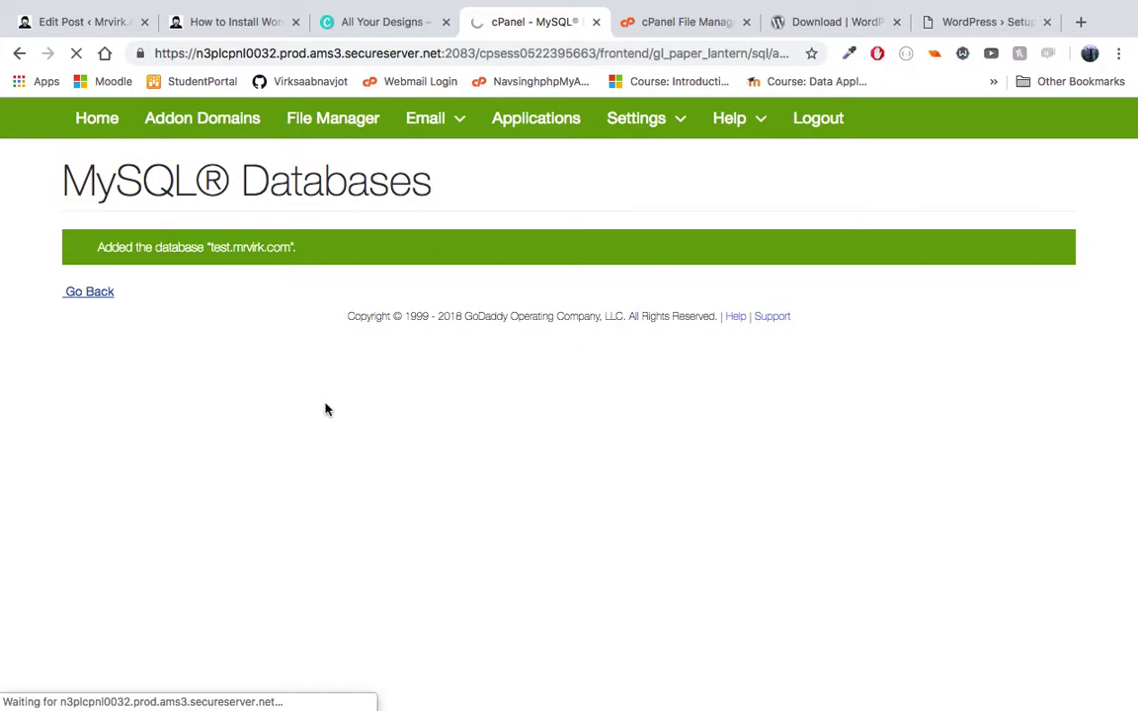
scroll(538, 521, "down", 2)
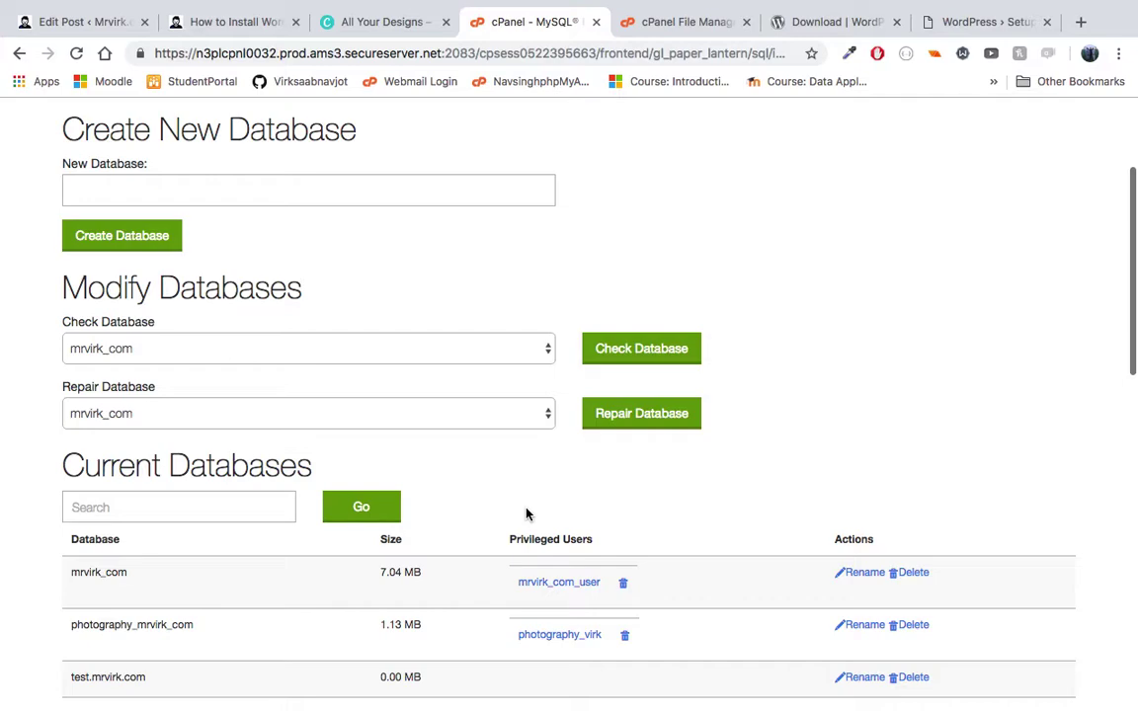
scroll(527, 514, "down", 5)
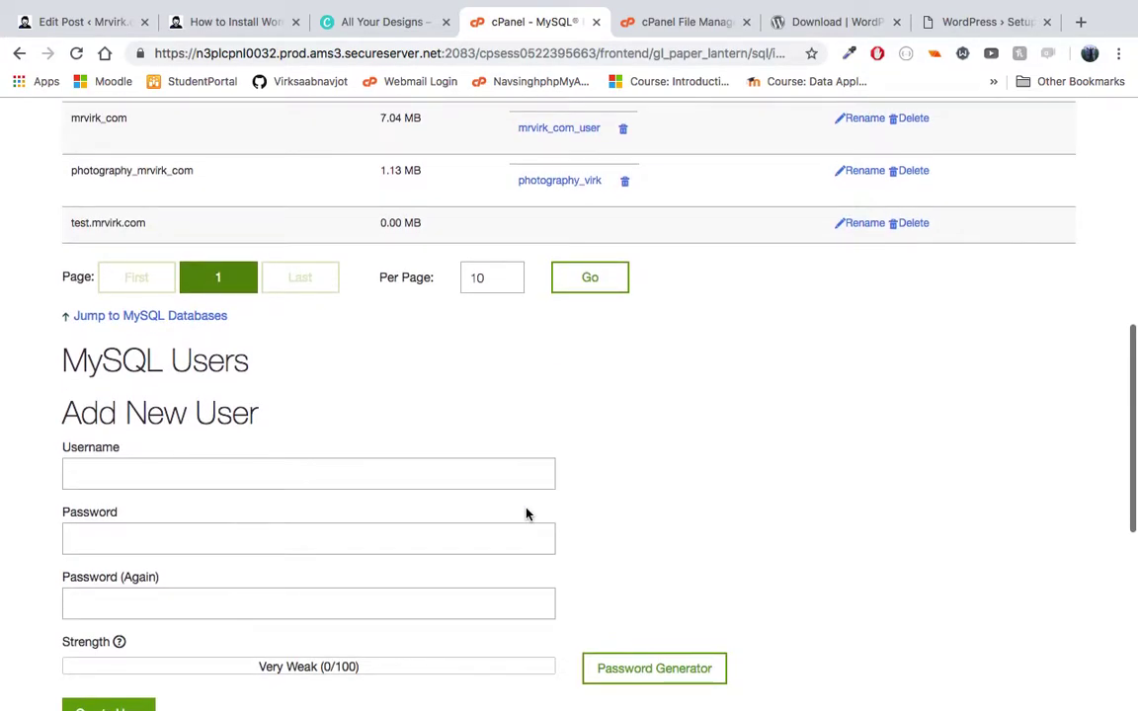
Step: Enter username test_user and a password in the Add New User form
scroll(526, 513, "down", 2)
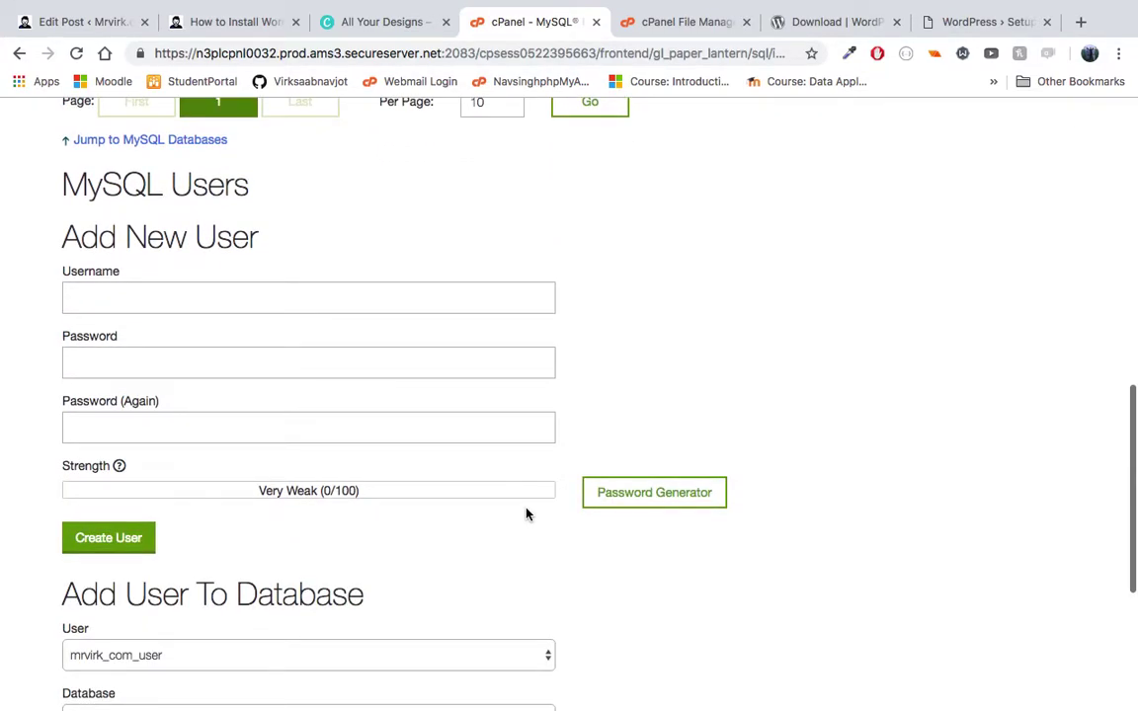
scroll(526, 513, "down", 2)
left_click(312, 246)
type("test_user")
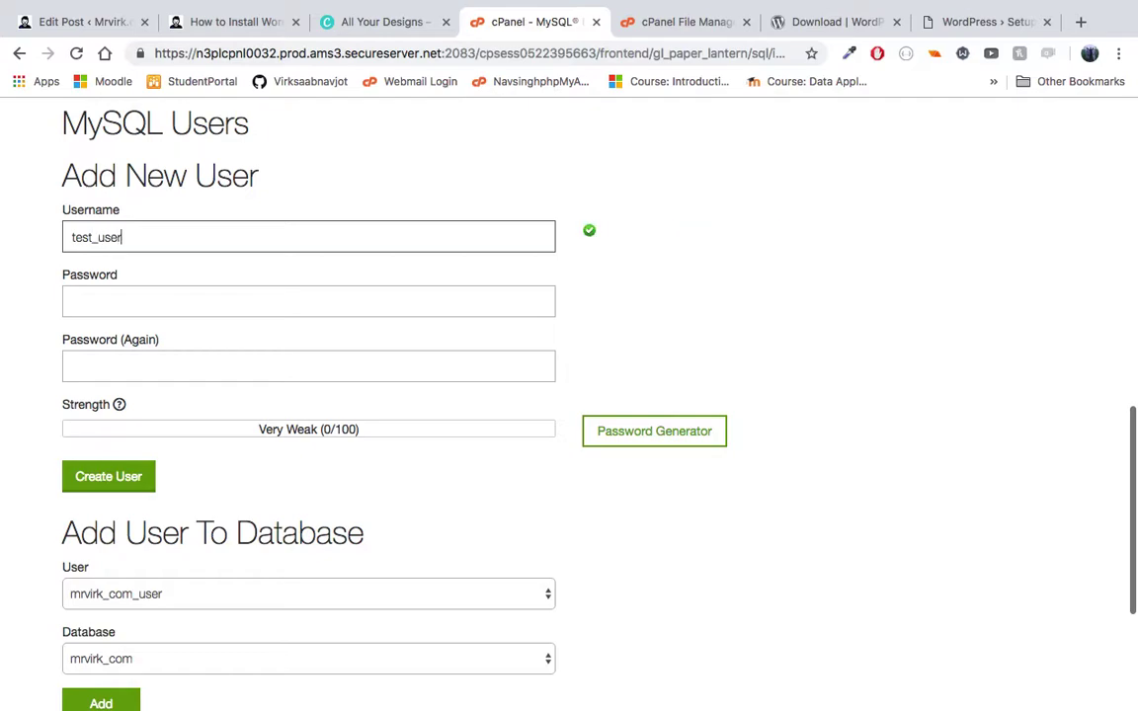
left_click(150, 308)
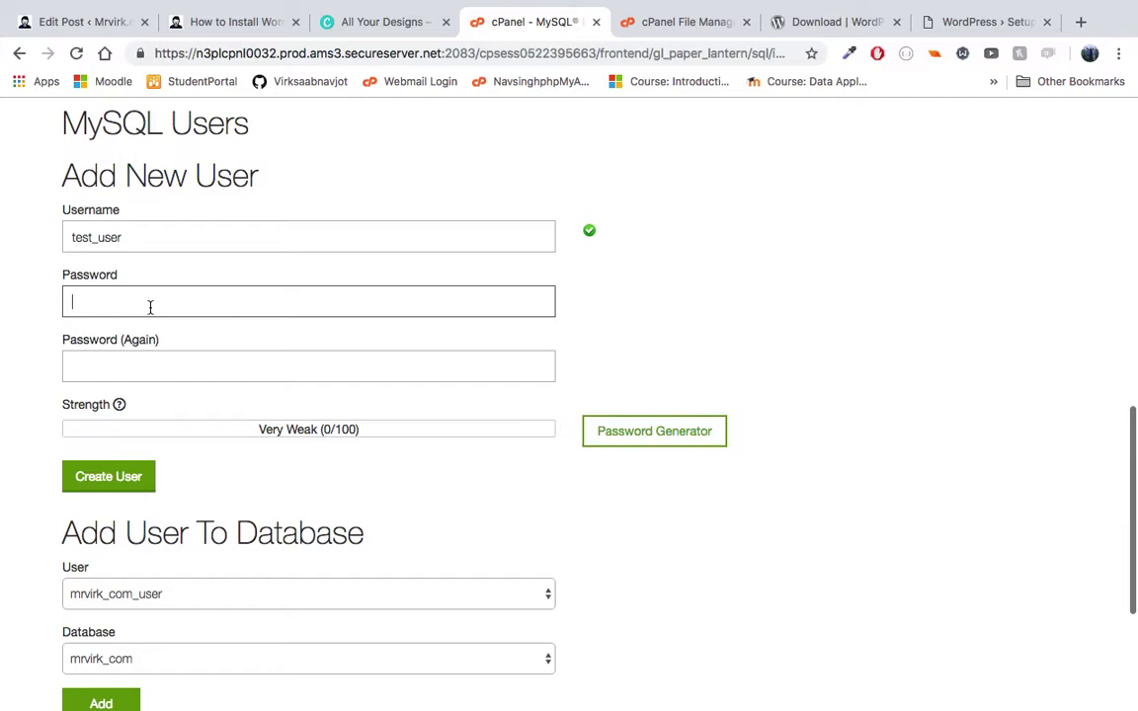
key("BackSpace")
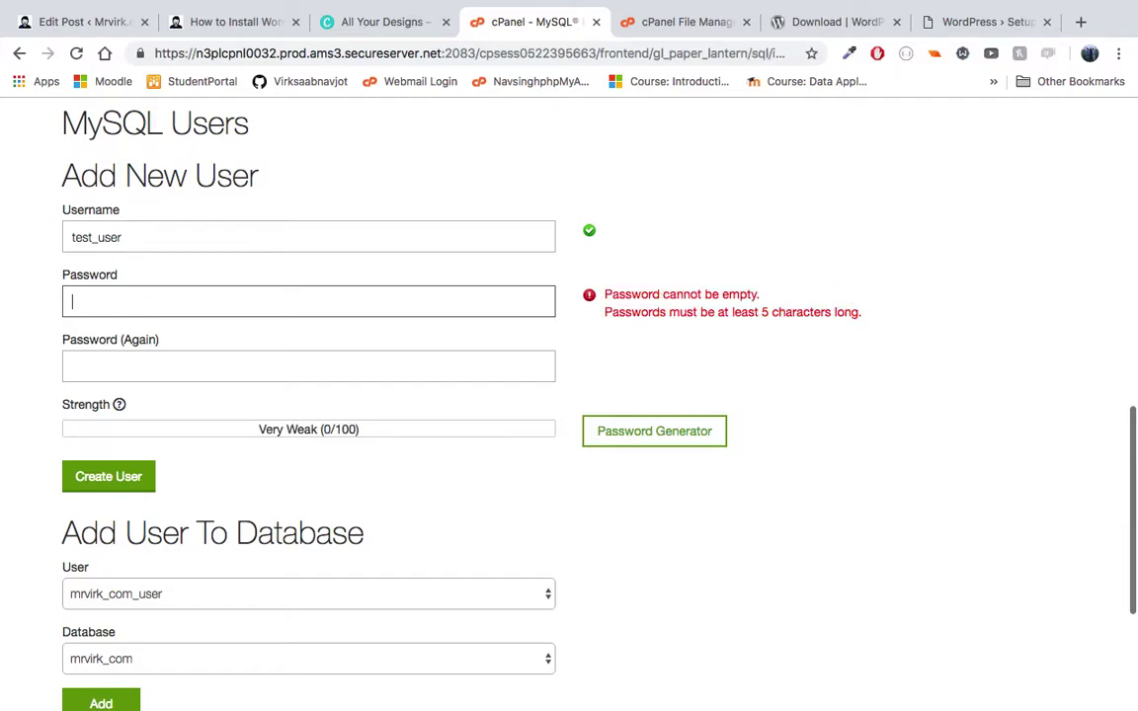
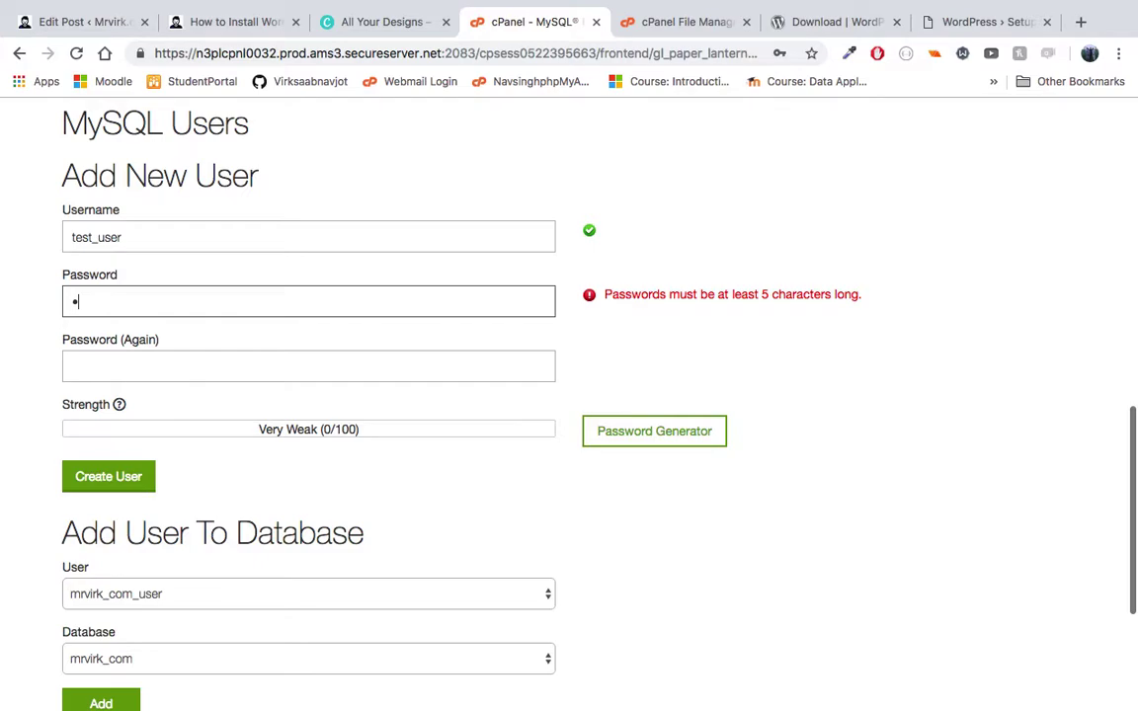
key("BackSpace")
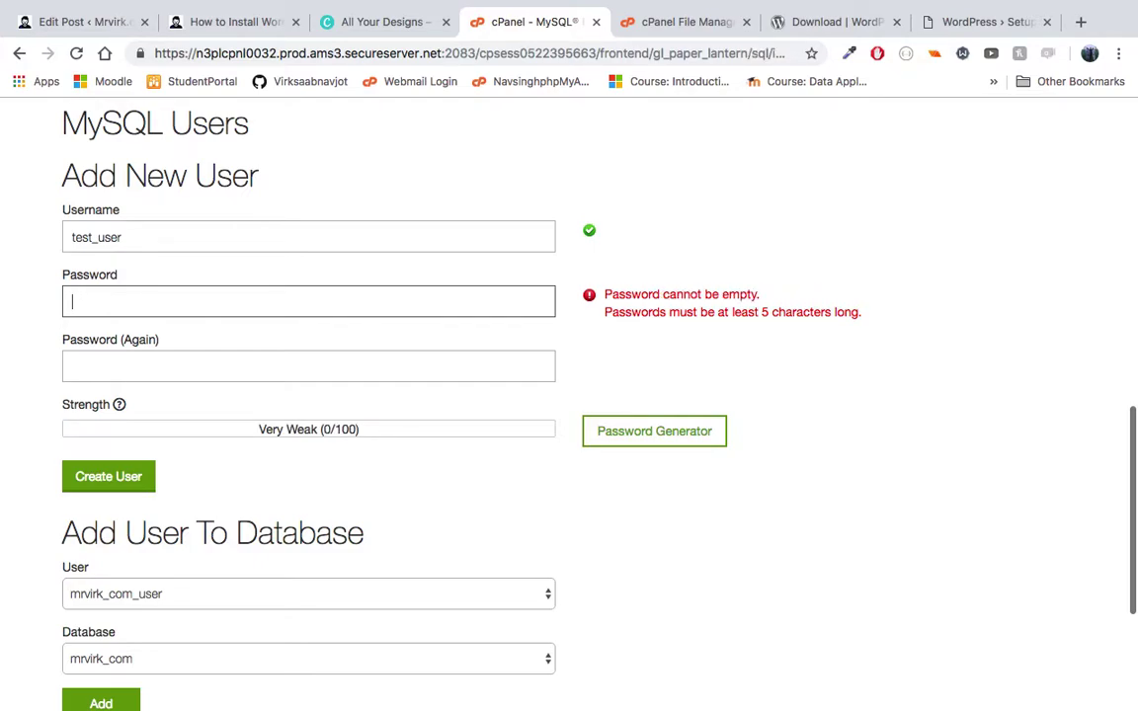
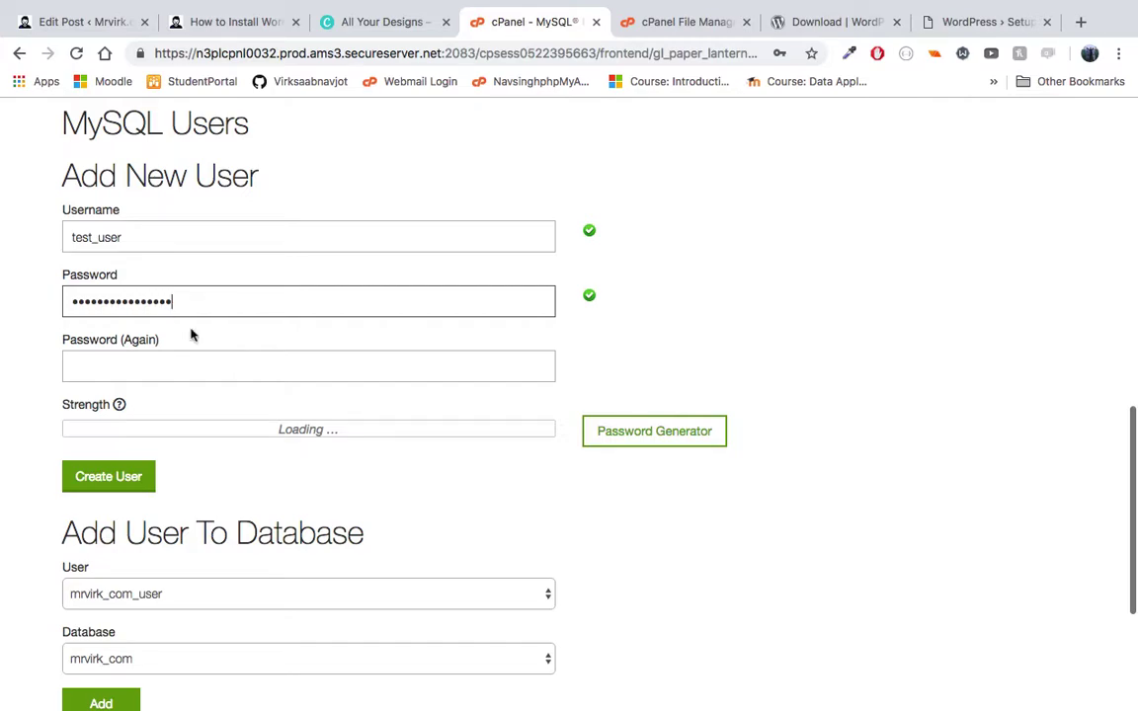
Step: Repeat the password and submit user test_user, which fails as the name already exists
left_click(207, 358)
type("p")
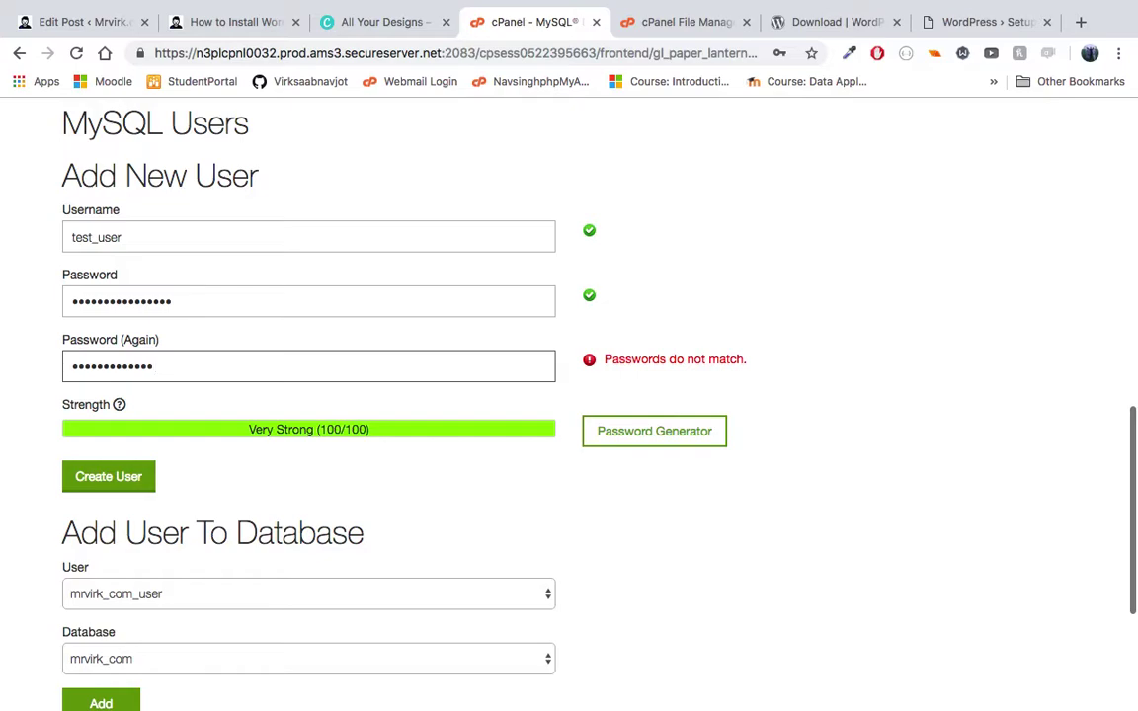
type("1")
left_click(285, 491)
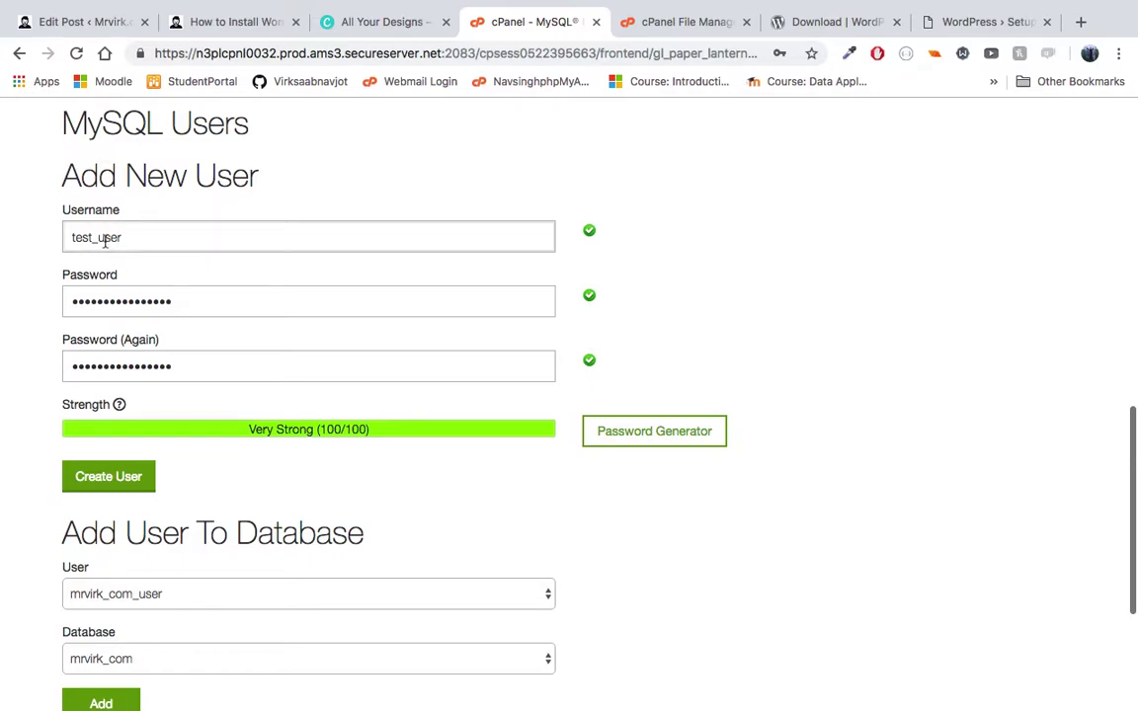
scroll(153, 476, "down", 2)
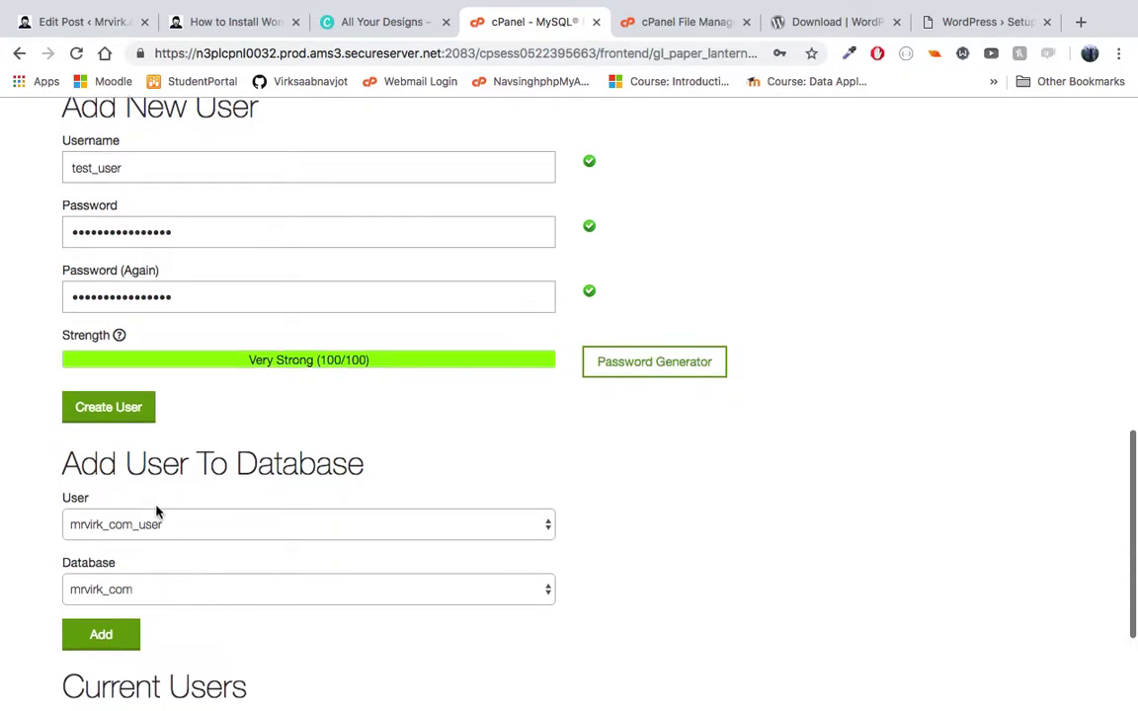
left_click(123, 414)
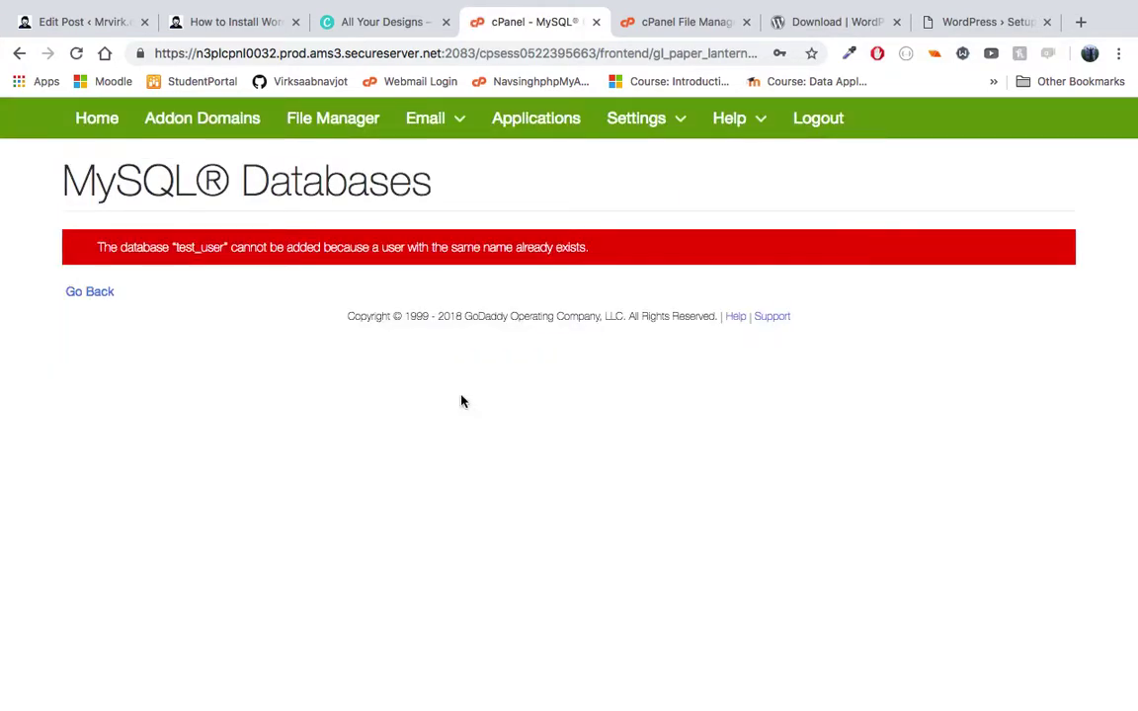
Step: Dismiss the error, go back, and review the existing users list showing mrvirk_com_user
left_click_drag(405, 251, 545, 246)
left_click(544, 246)
left_click(91, 293)
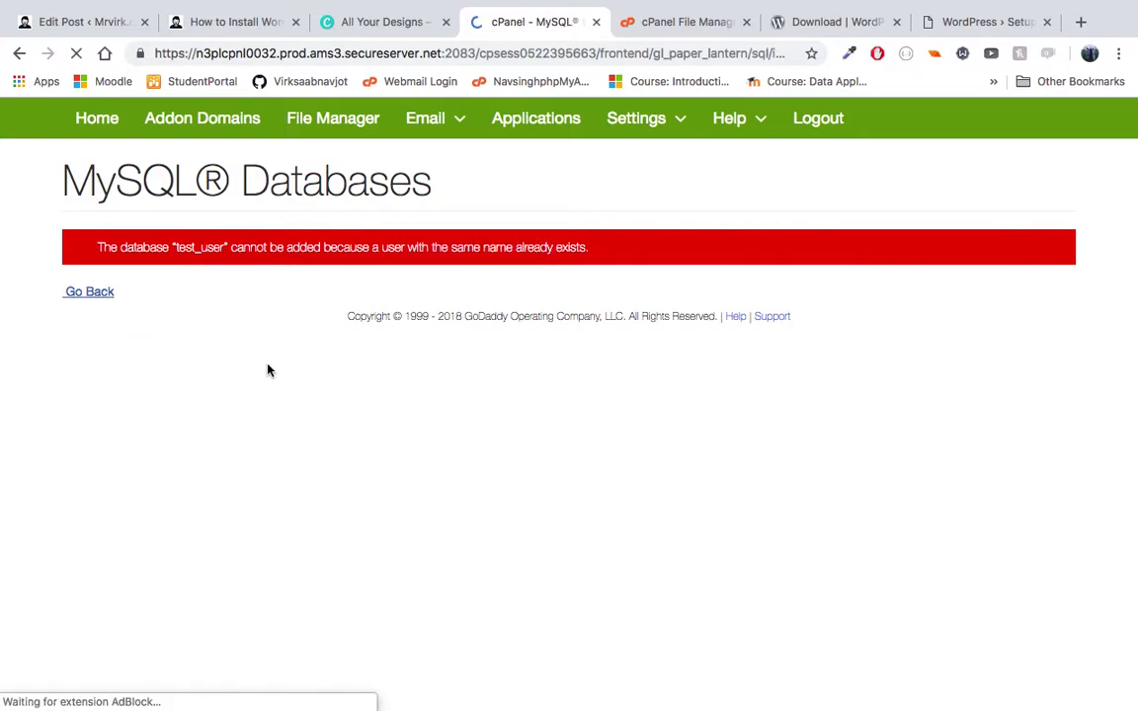
scroll(366, 550, "down", 5)
scroll(365, 550, "down", 3)
scroll(366, 551, "up", 1)
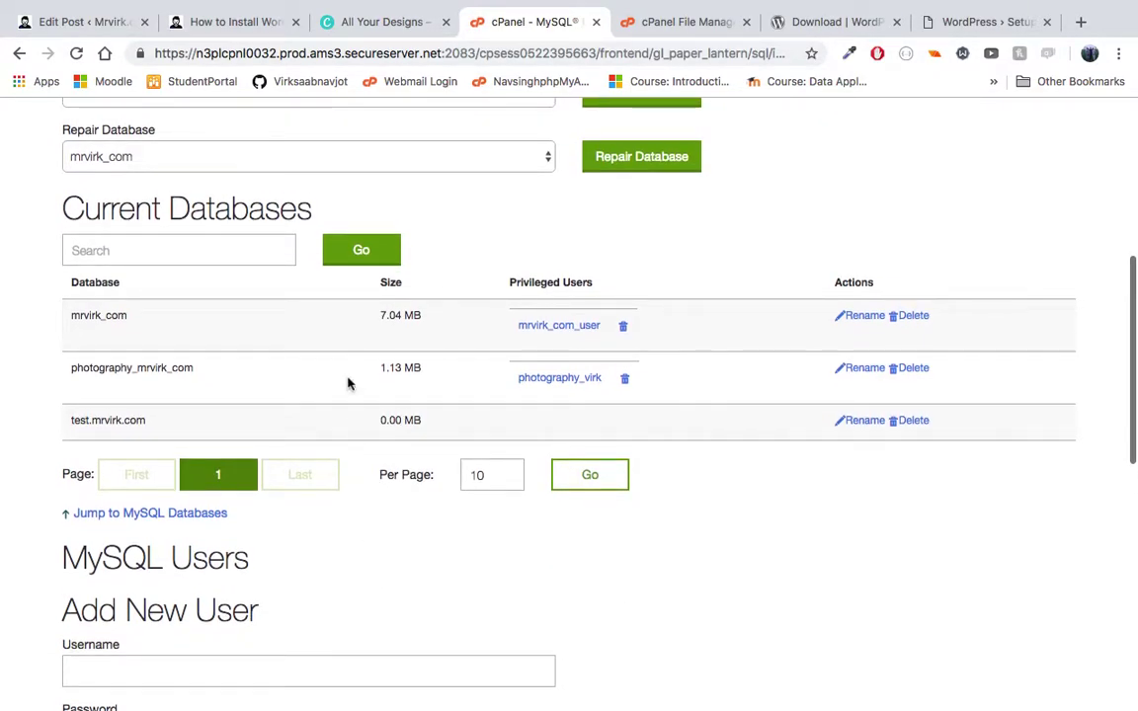
scroll(348, 384, "down", 5)
scroll(348, 384, "down", 3)
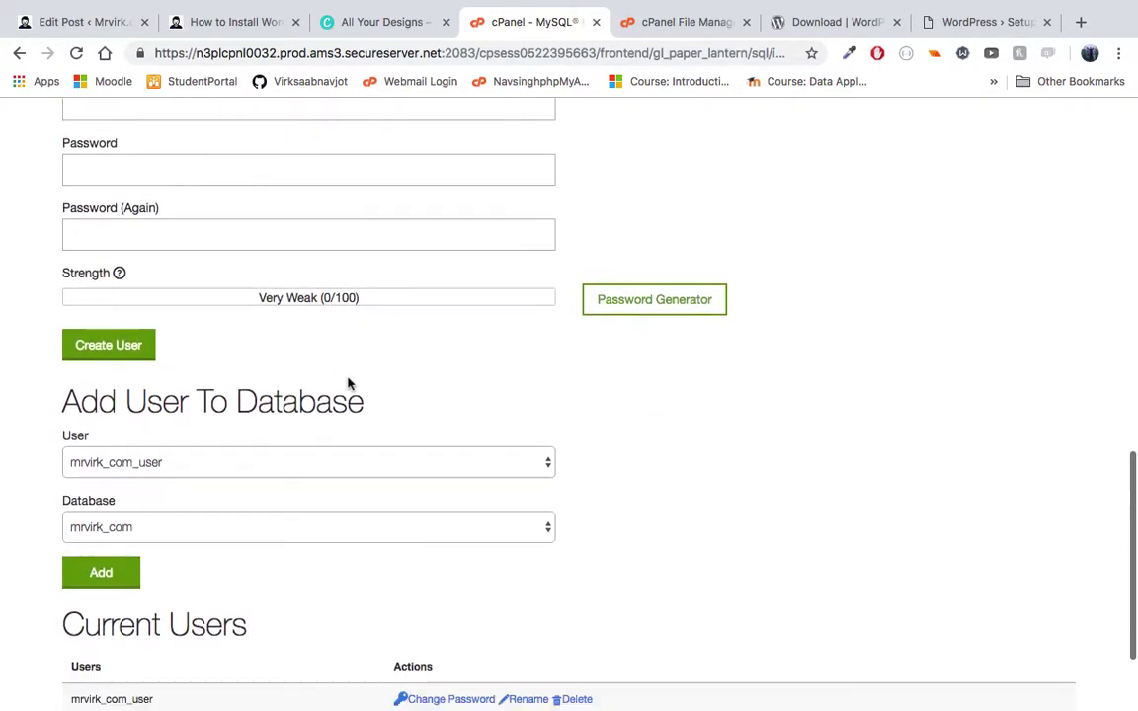
left_click(254, 329)
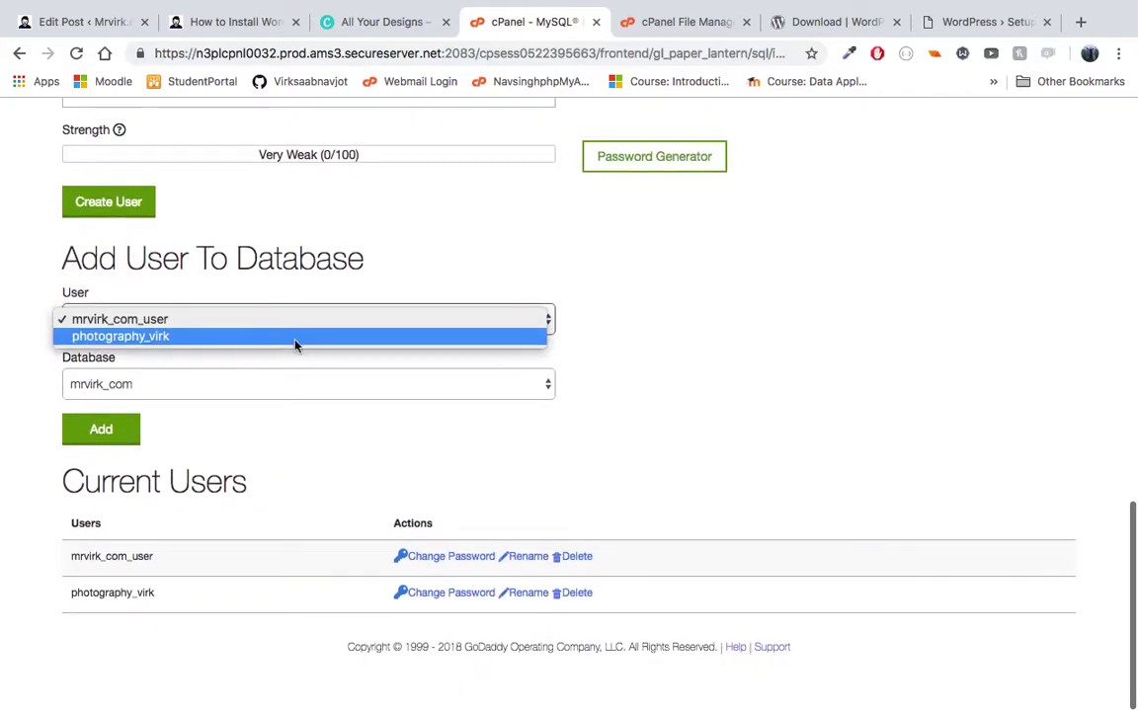
left_click(726, 381)
scroll(726, 381, "up", 4)
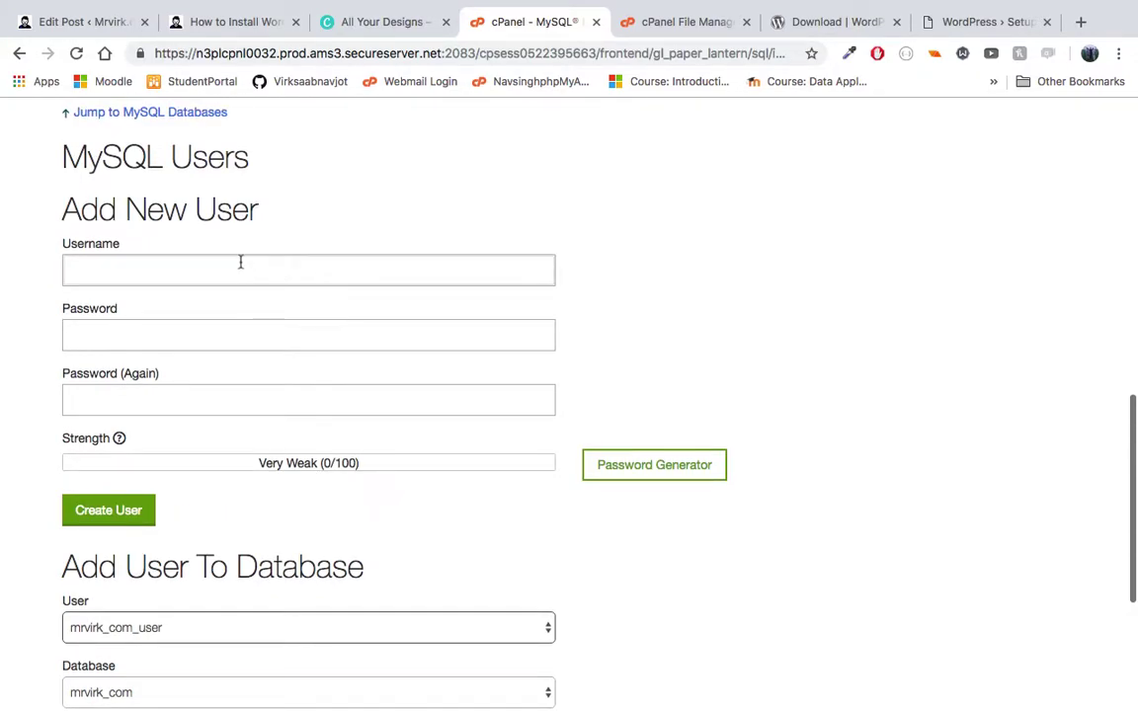
Step: Enter test_mrvirk_com as the new username, replacing dots with underscores
left_click(240, 260)
type("tes")
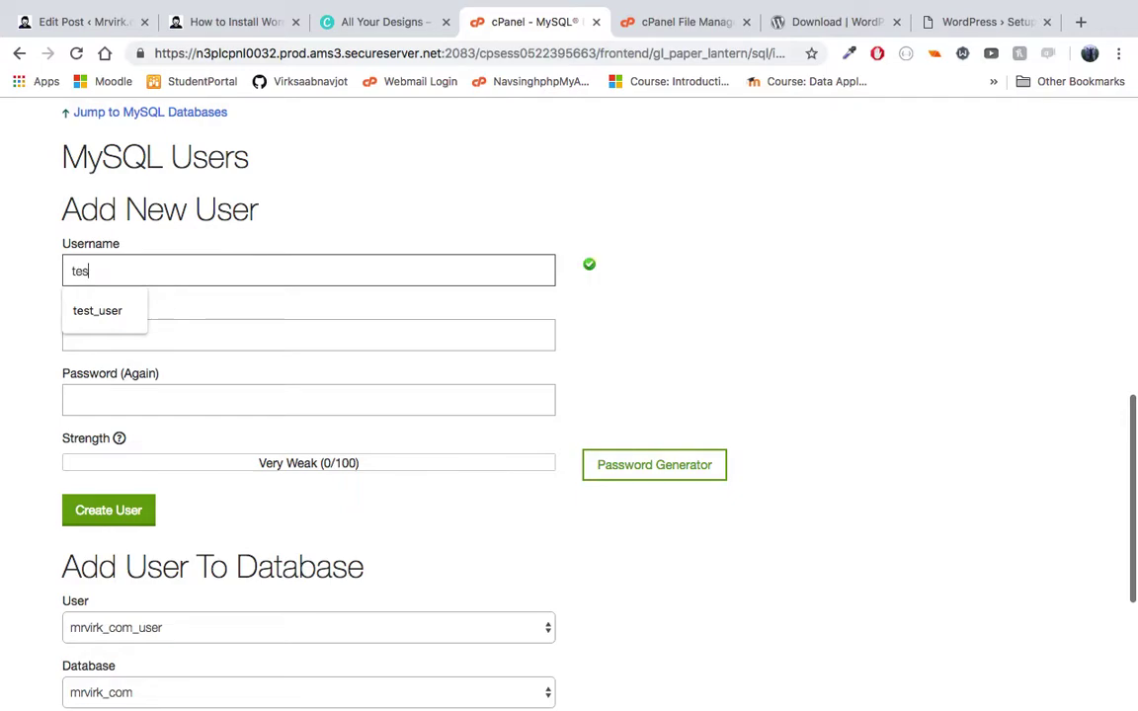
type("t.mrvirk.com")
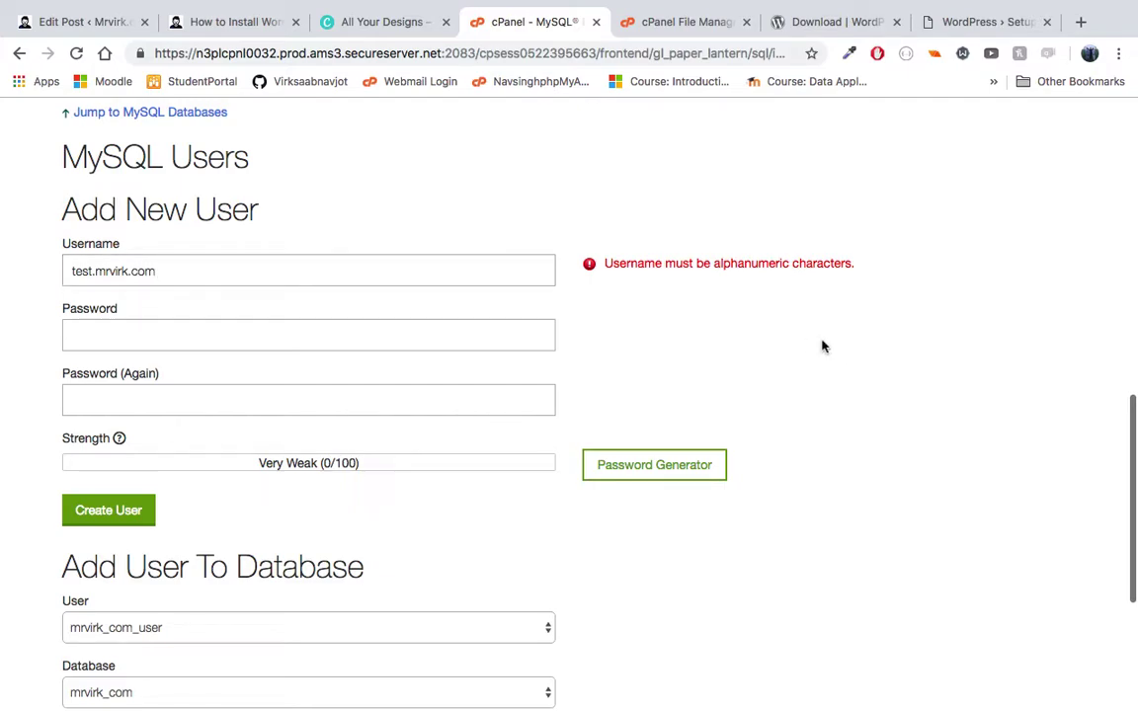
left_click(92, 271)
key("BackSpace")
type("_")
left_click(133, 269)
key("BackSpace")
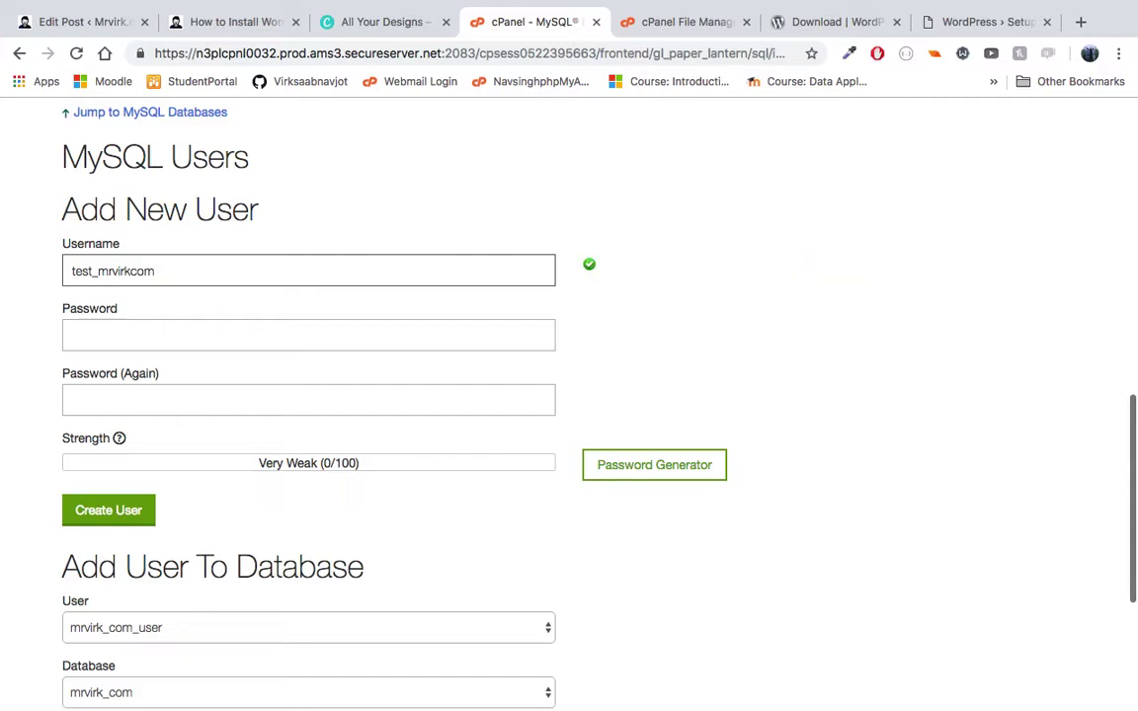
type("_")
Step: Generate a very strong password and paste it into both password fields
left_click(213, 345)
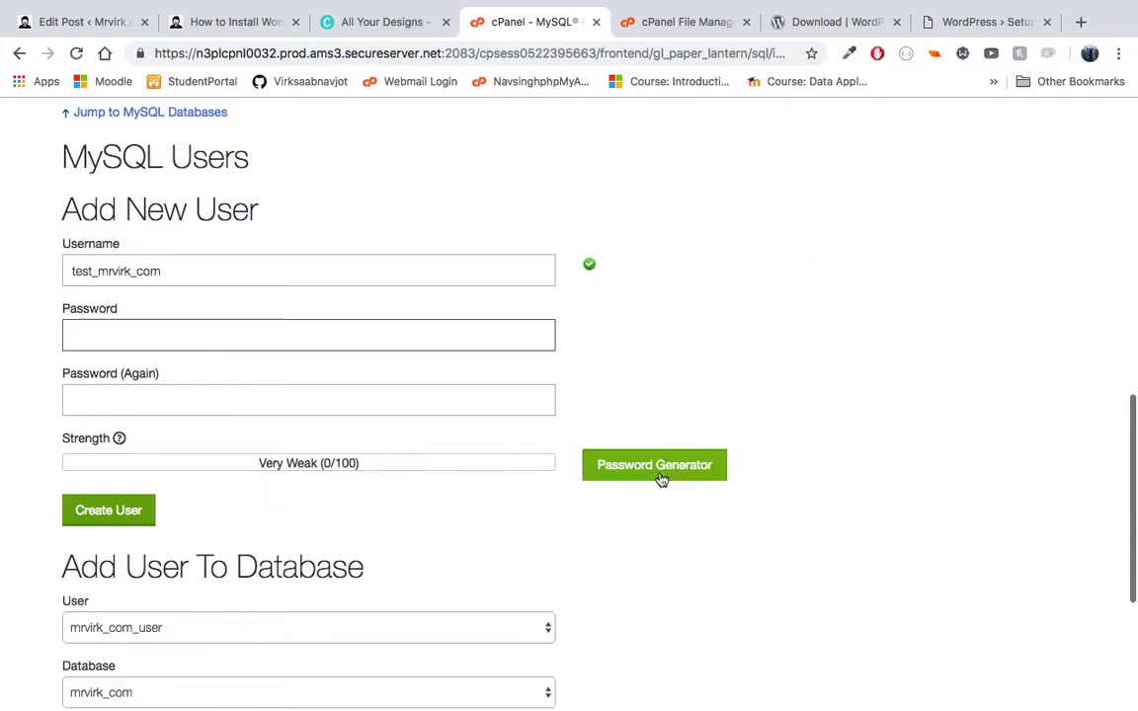
type("•")
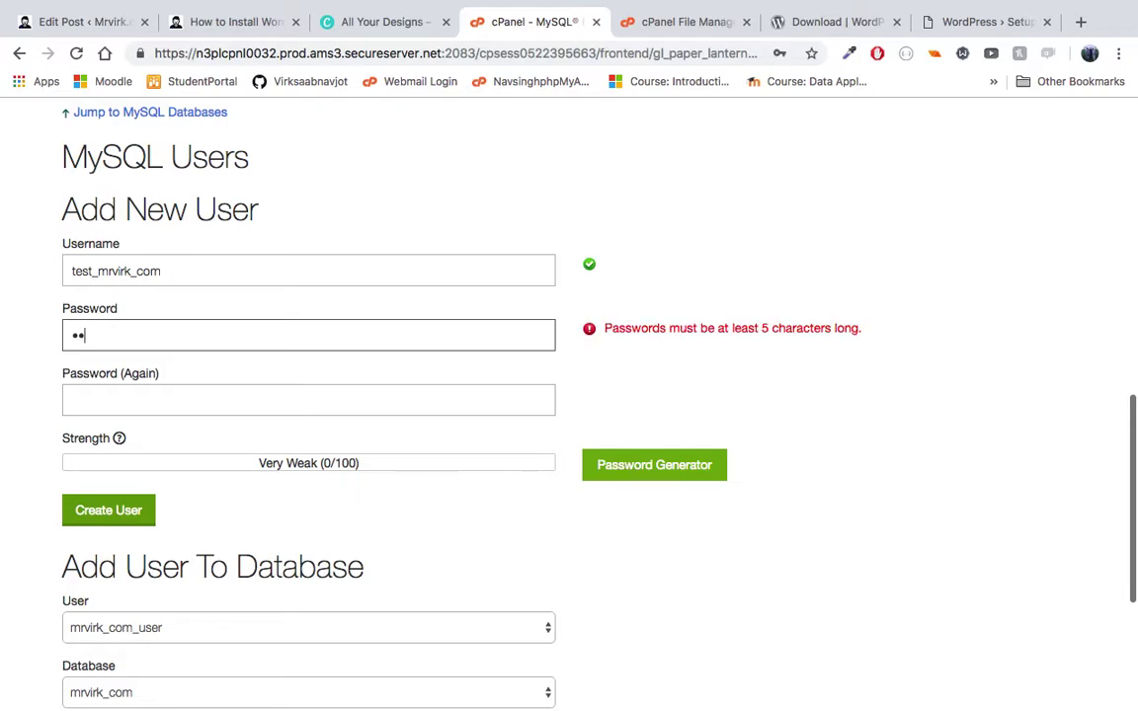
key("BackSpace")
key("BackSpace")
left_click(667, 476)
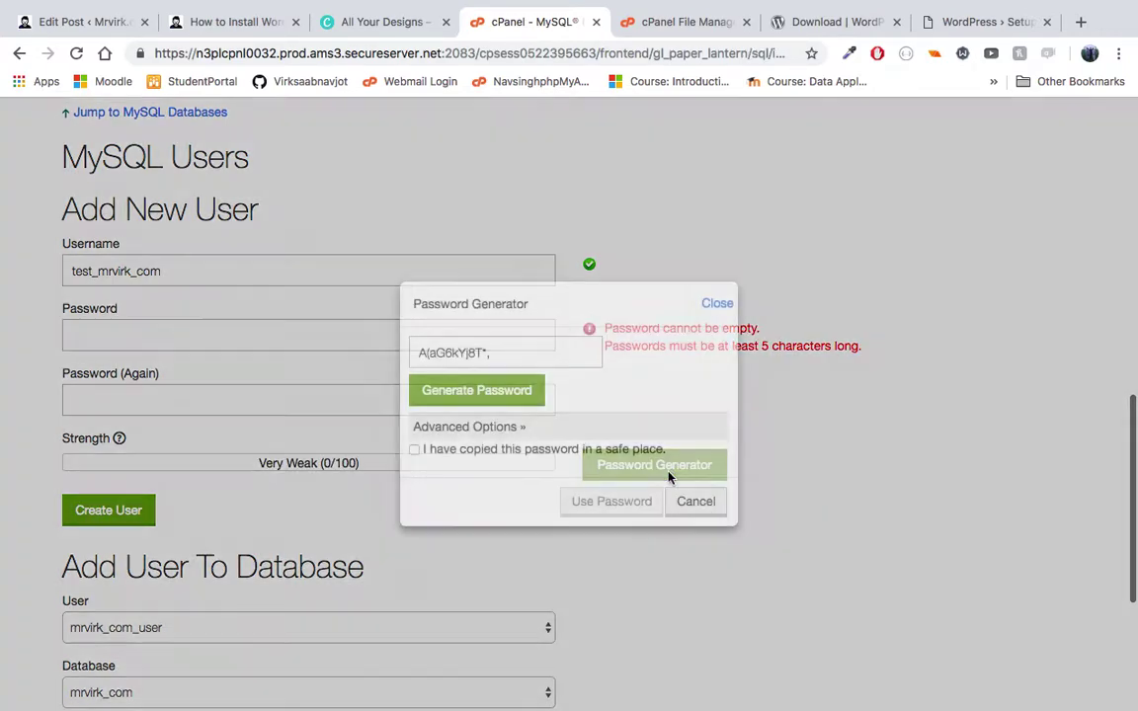
left_click_drag(418, 353, 518, 351)
key("super+c")
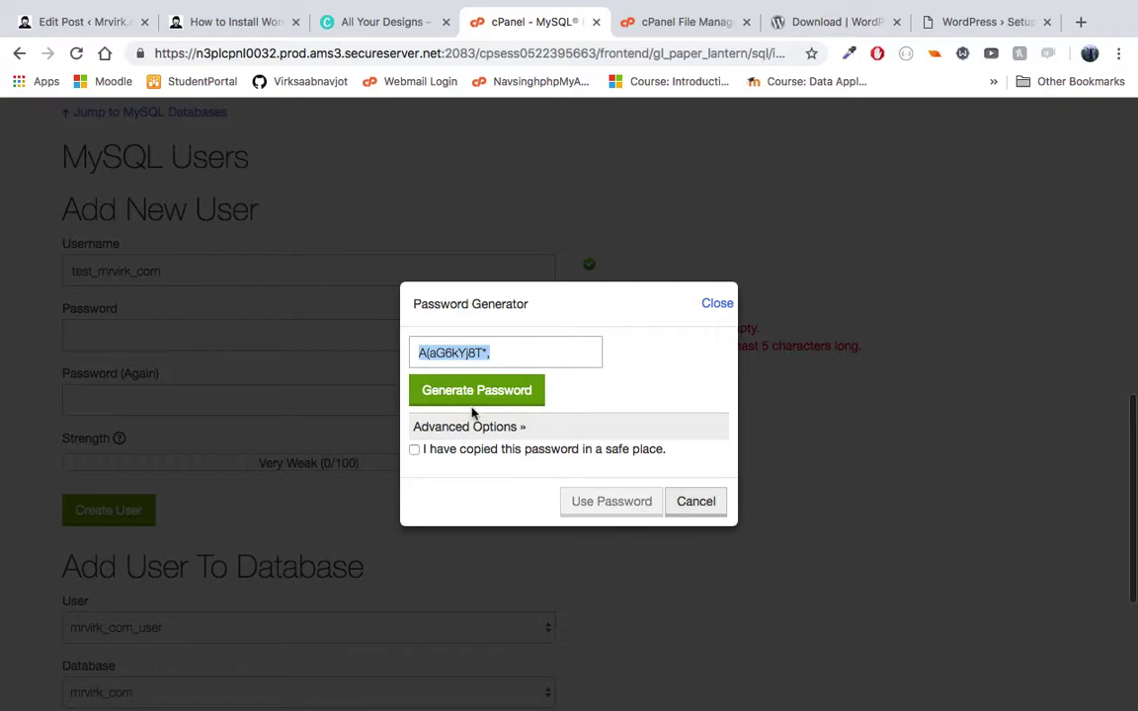
left_click(716, 303)
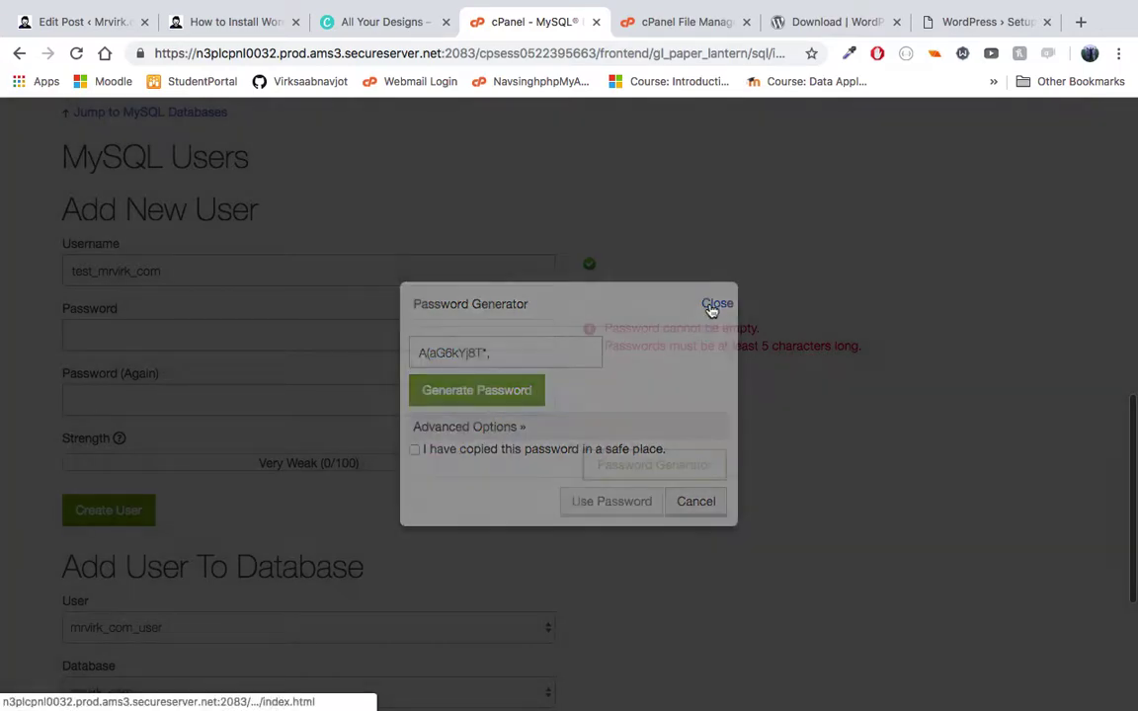
left_click(153, 332)
key("super+v")
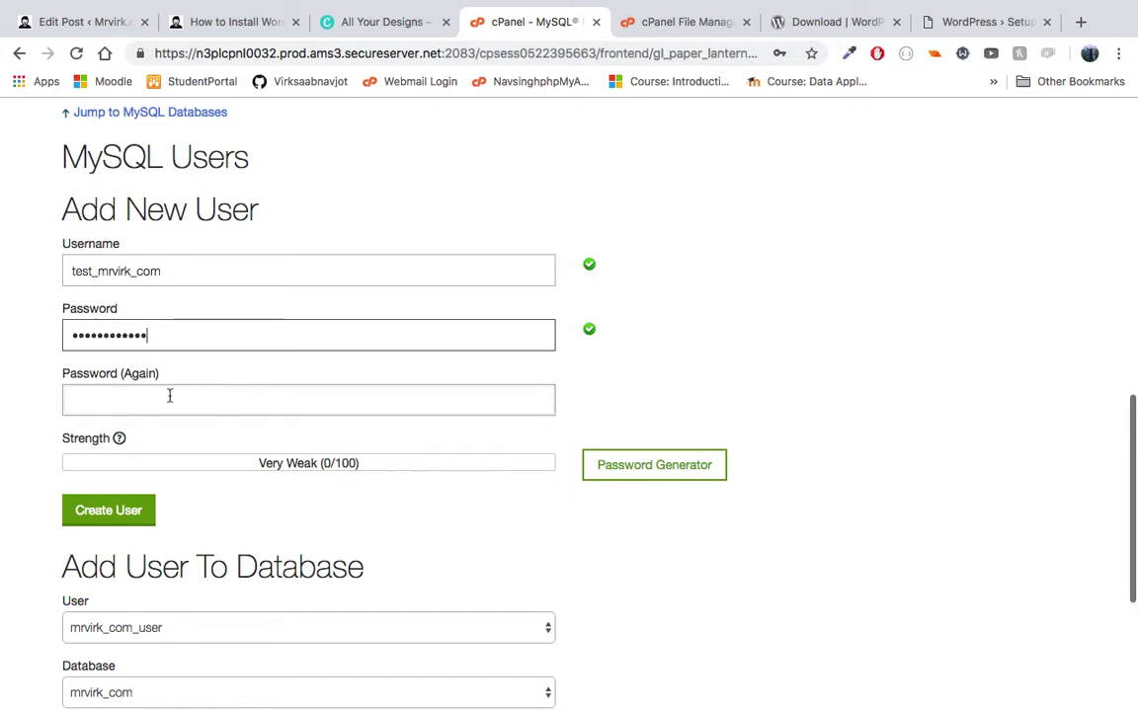
left_click(168, 401)
key("super+v")
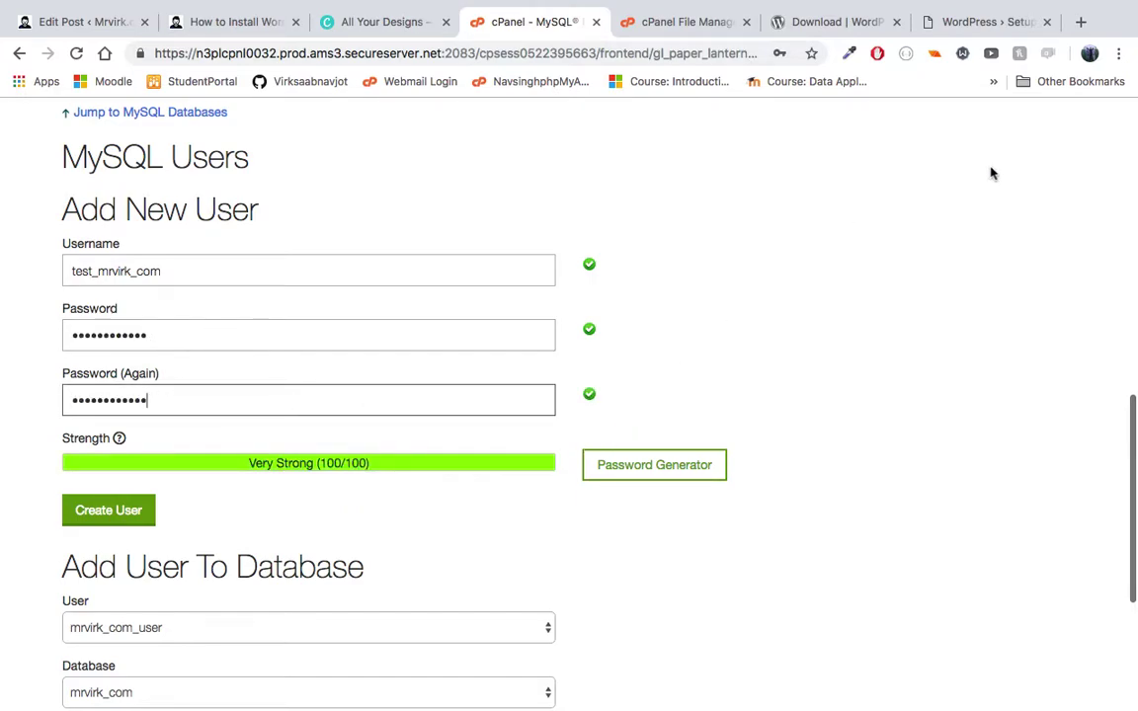
left_click(1081, 21)
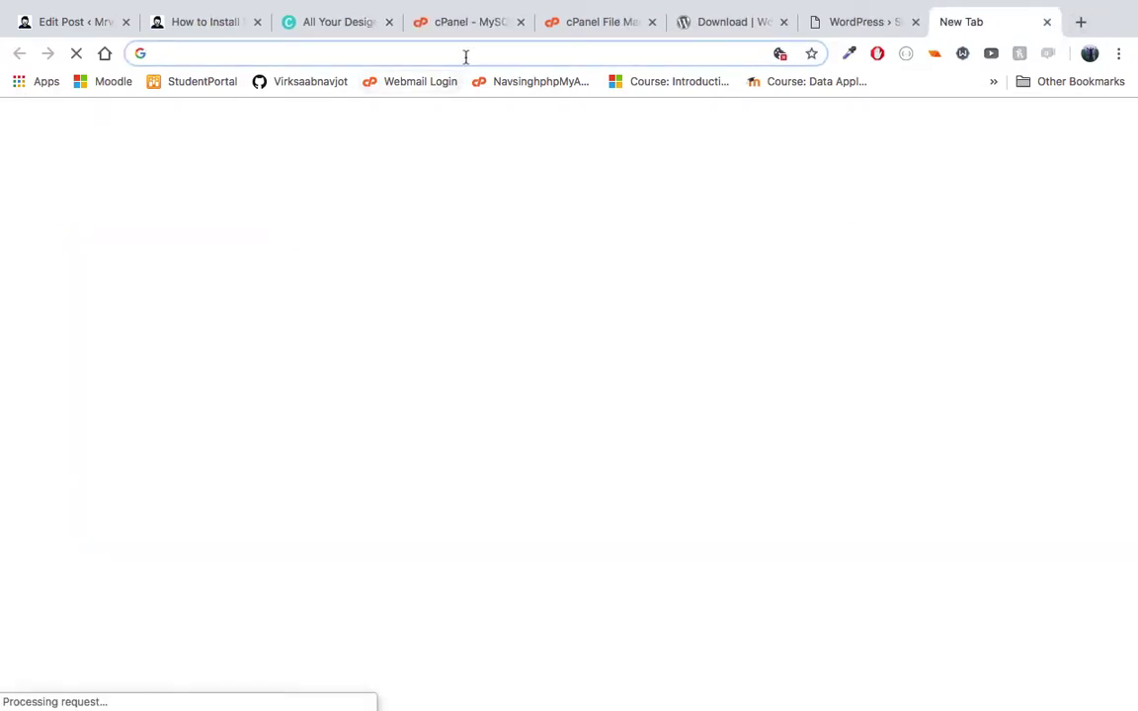
Step: Keep the generated password in a spare tab, then create MySQL user test_mrvirk_com
key("super+v")
key("Return")
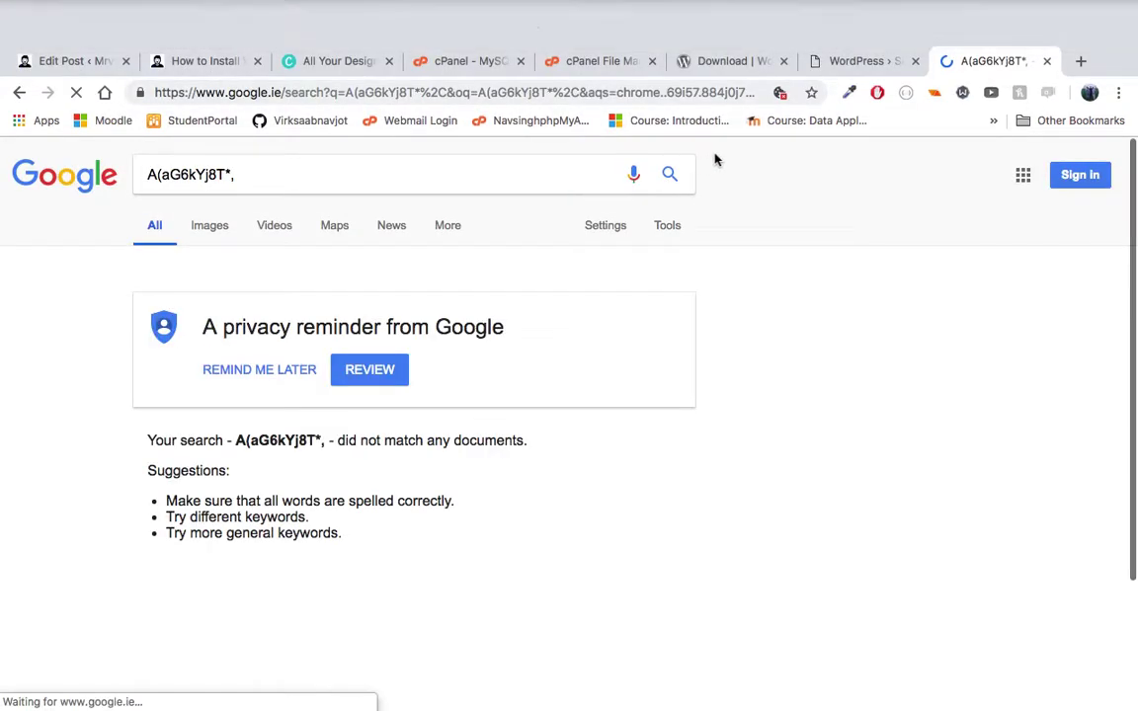
left_click(556, 32)
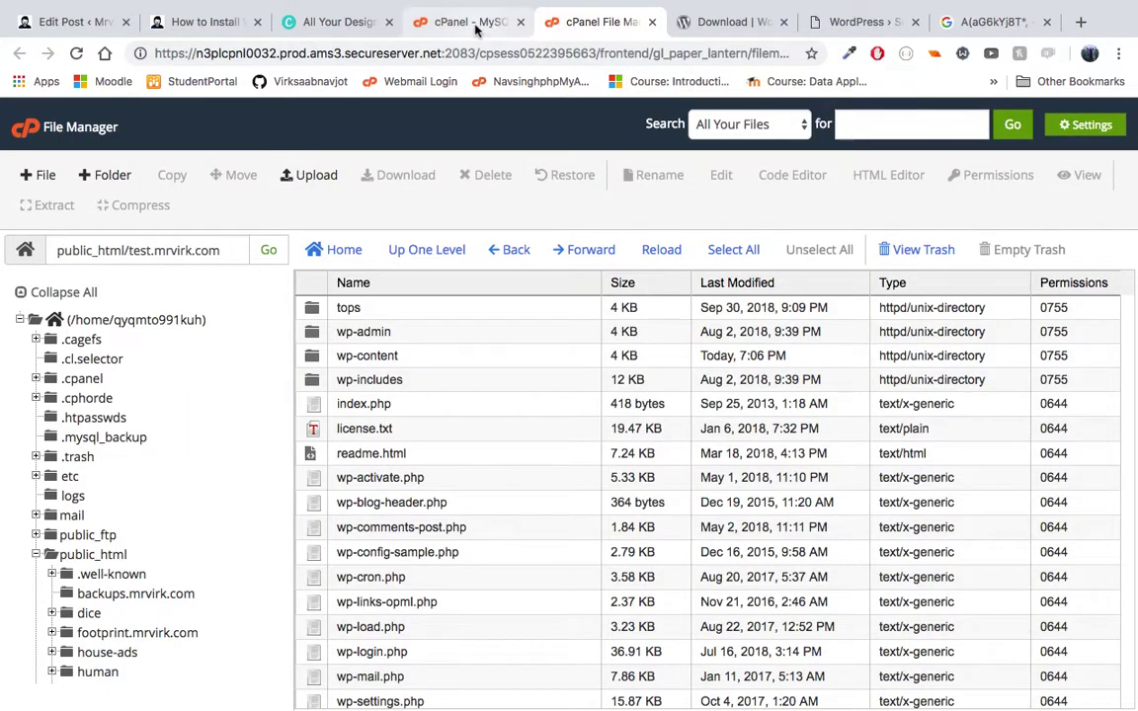
left_click(431, 28)
scroll(277, 528, "down", 1)
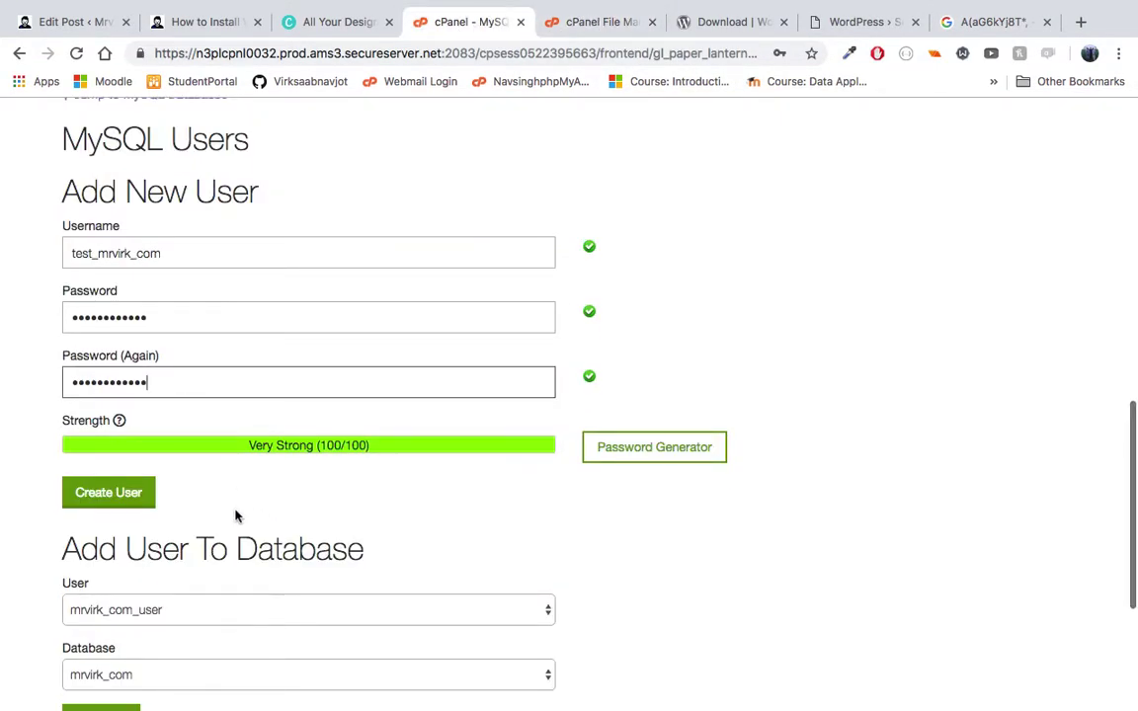
left_click(118, 500)
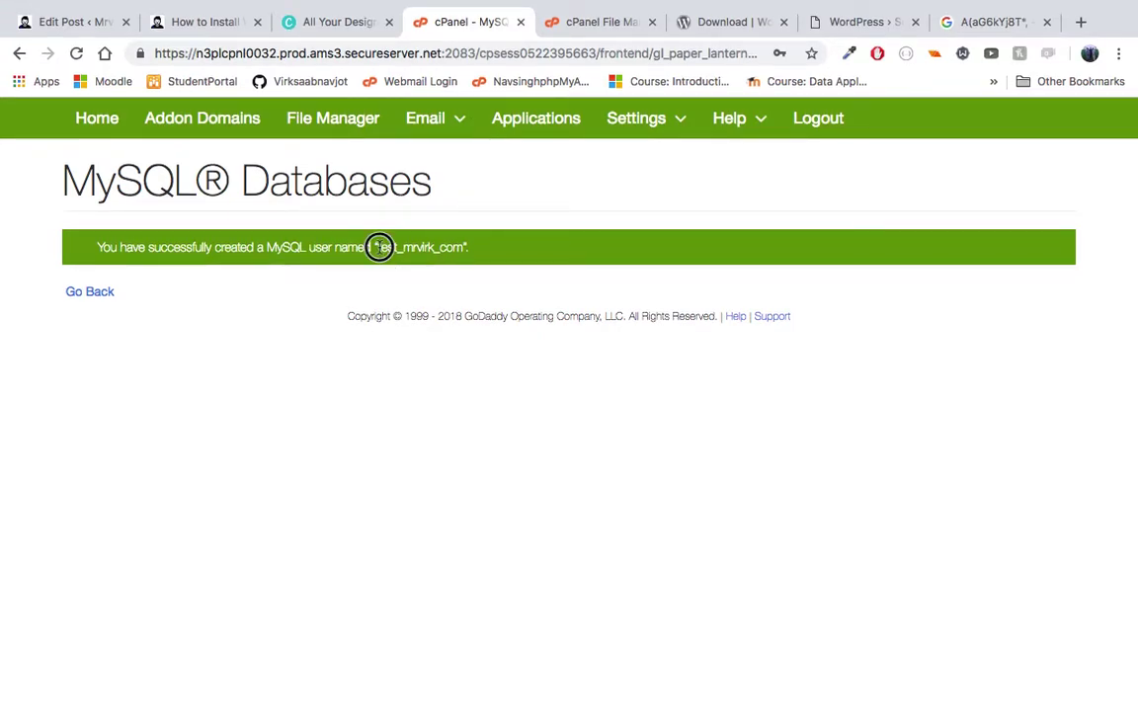
left_click_drag(377, 246, 433, 248)
Step: Return to MySQL Databases and scroll to the Add User To Database section
left_click(434, 248)
left_click(91, 293)
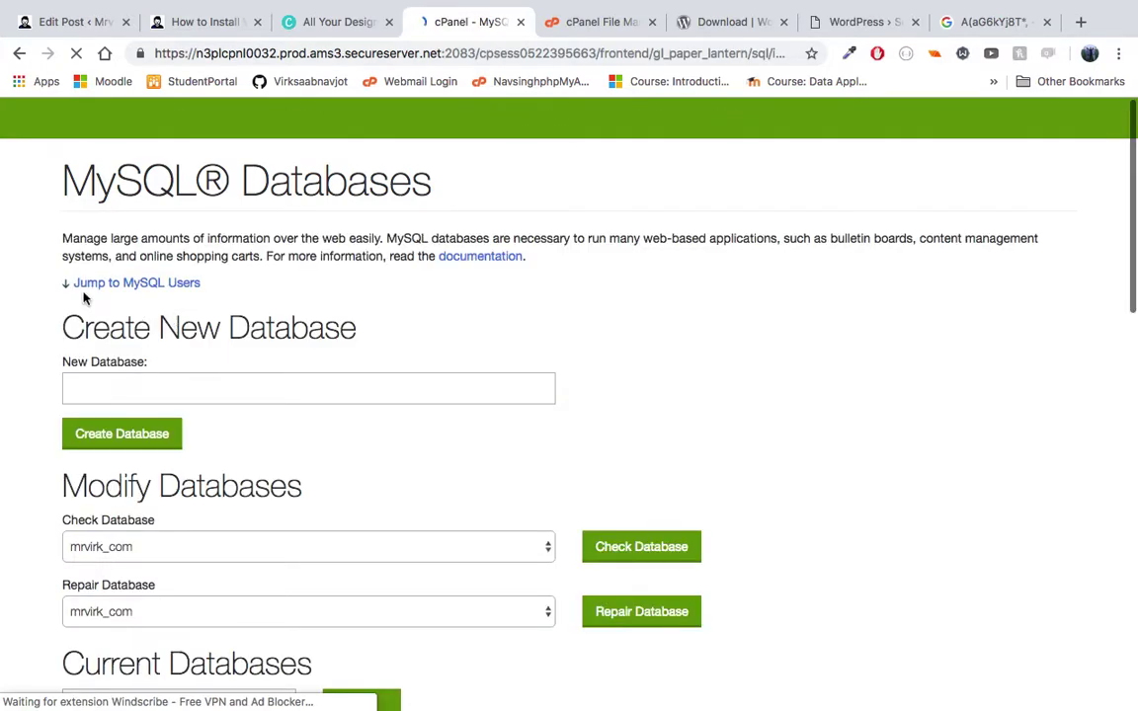
scroll(289, 476, "down", 5)
scroll(361, 541, "down", 3)
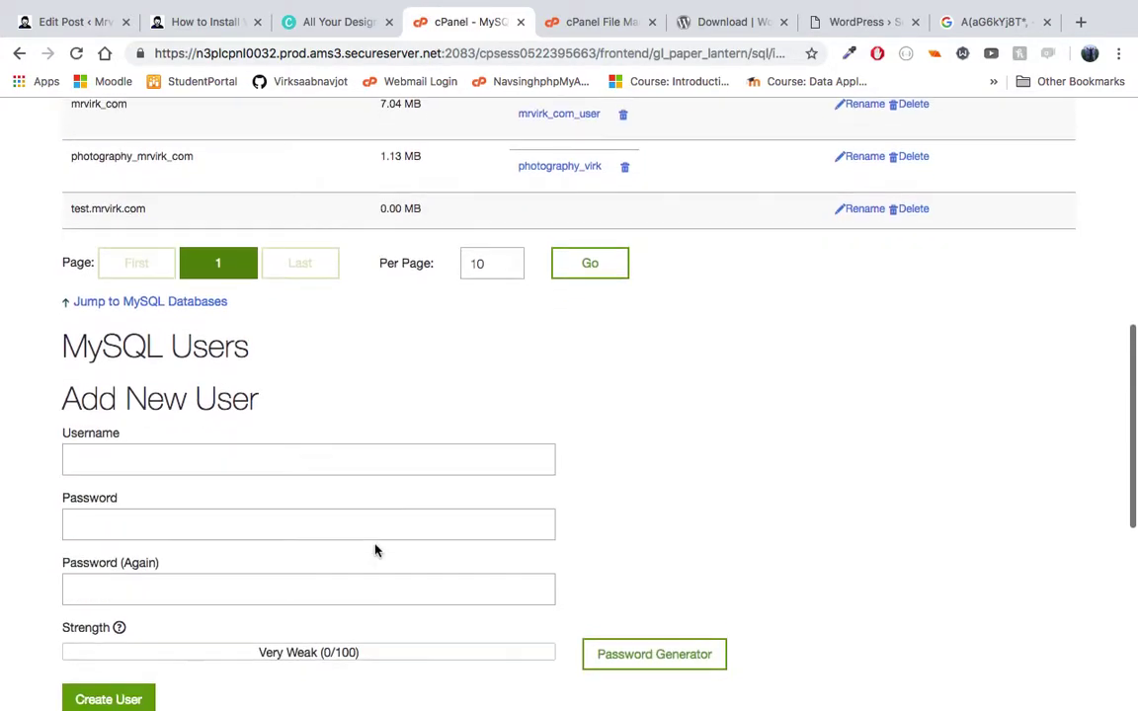
scroll(376, 550, "down", 4)
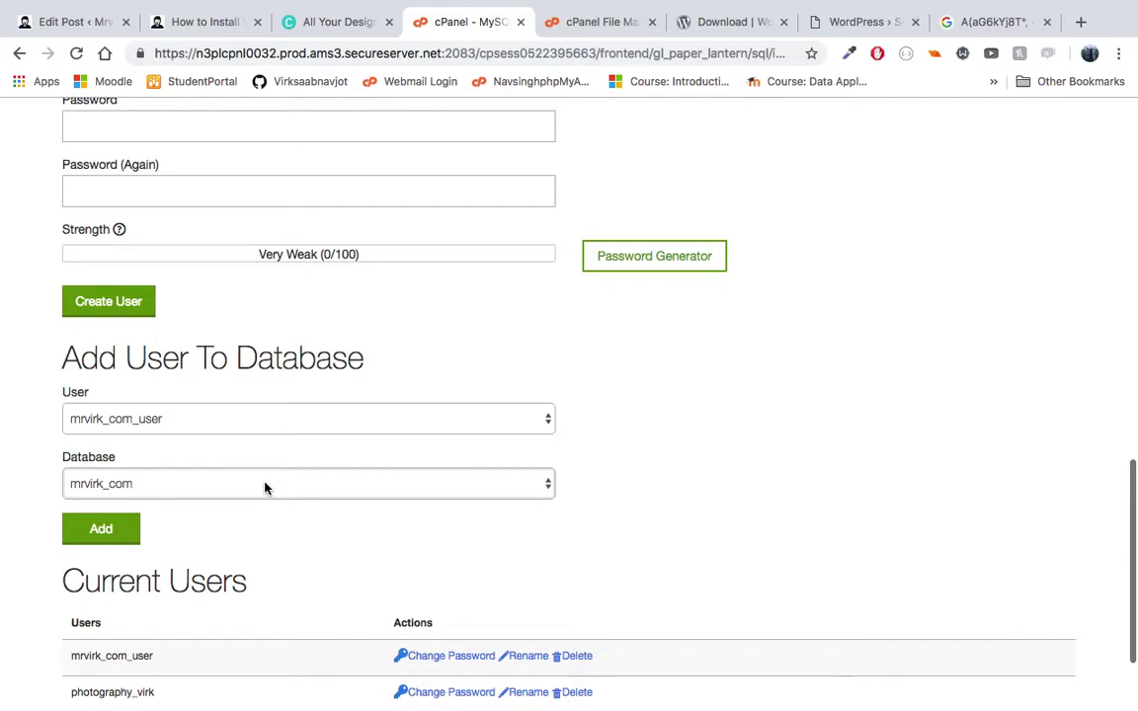
left_click_drag(63, 361, 364, 368)
left_click(341, 406)
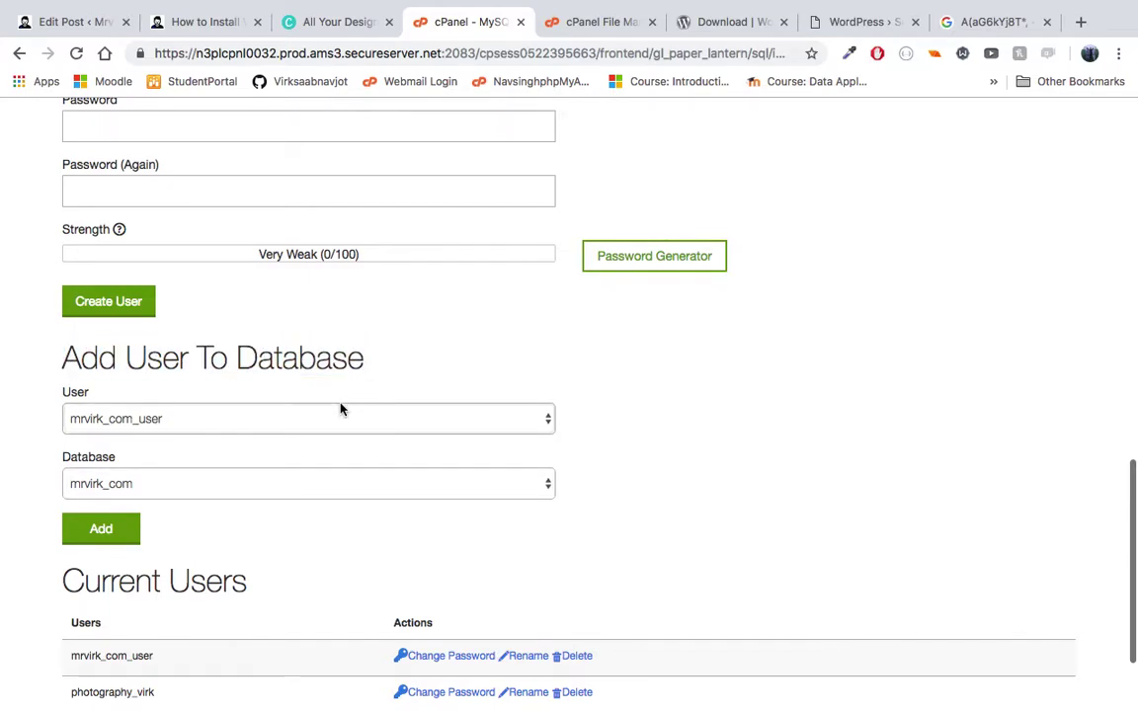
scroll(322, 395, "down", 3)
Step: Add user test_mrvirk_com to database test.mrvirk.com, screenshotting the selection first
left_click(215, 280)
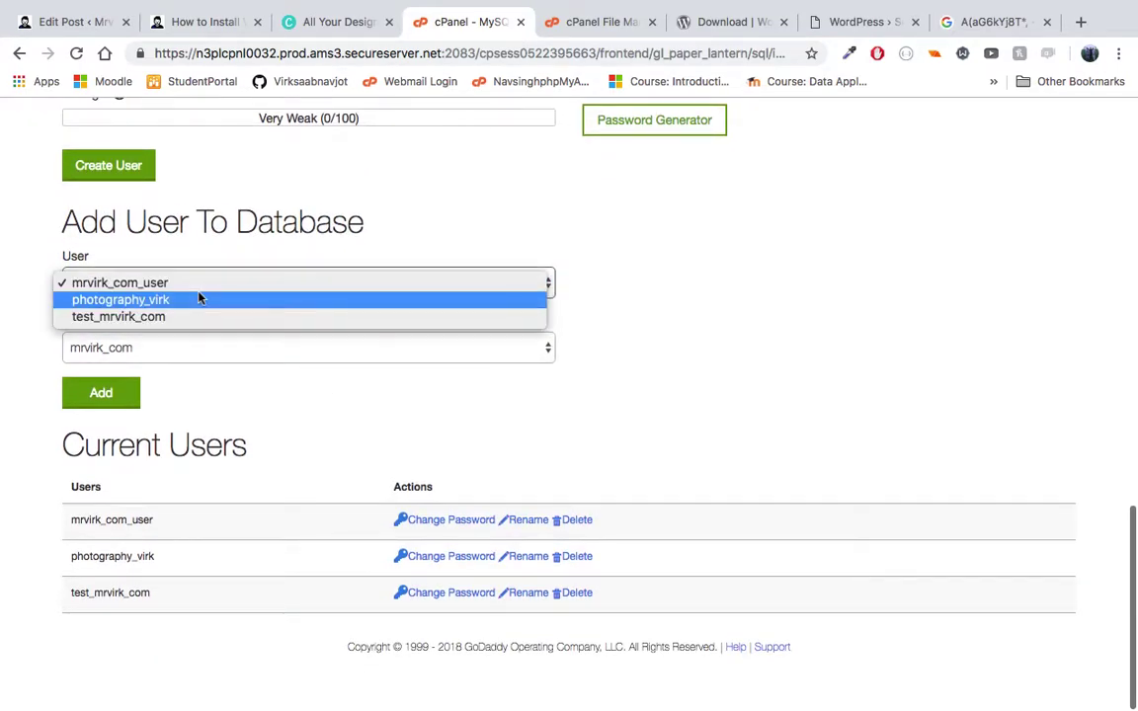
left_click(149, 318)
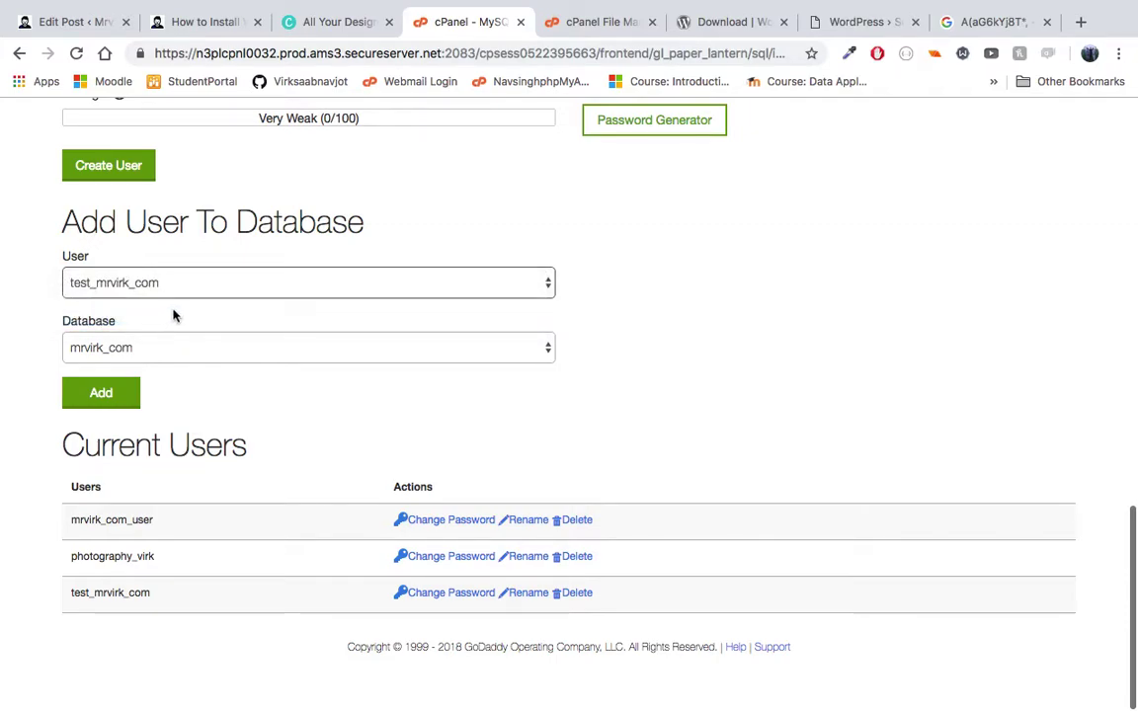
left_click(199, 356)
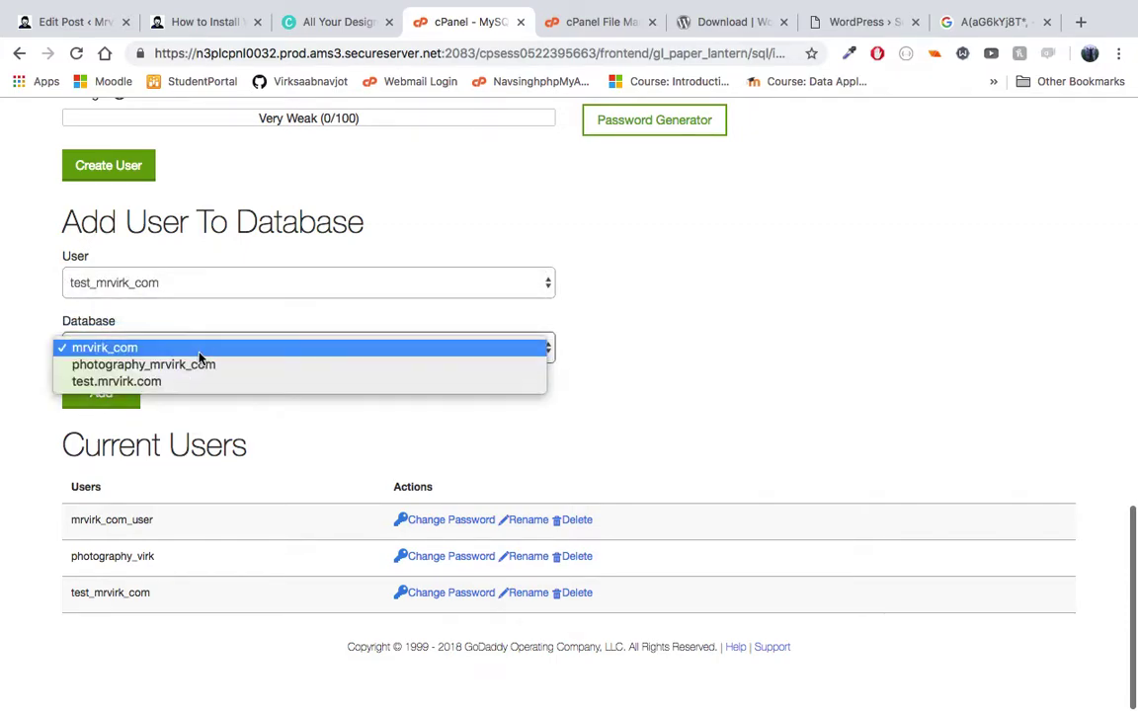
left_click(155, 386)
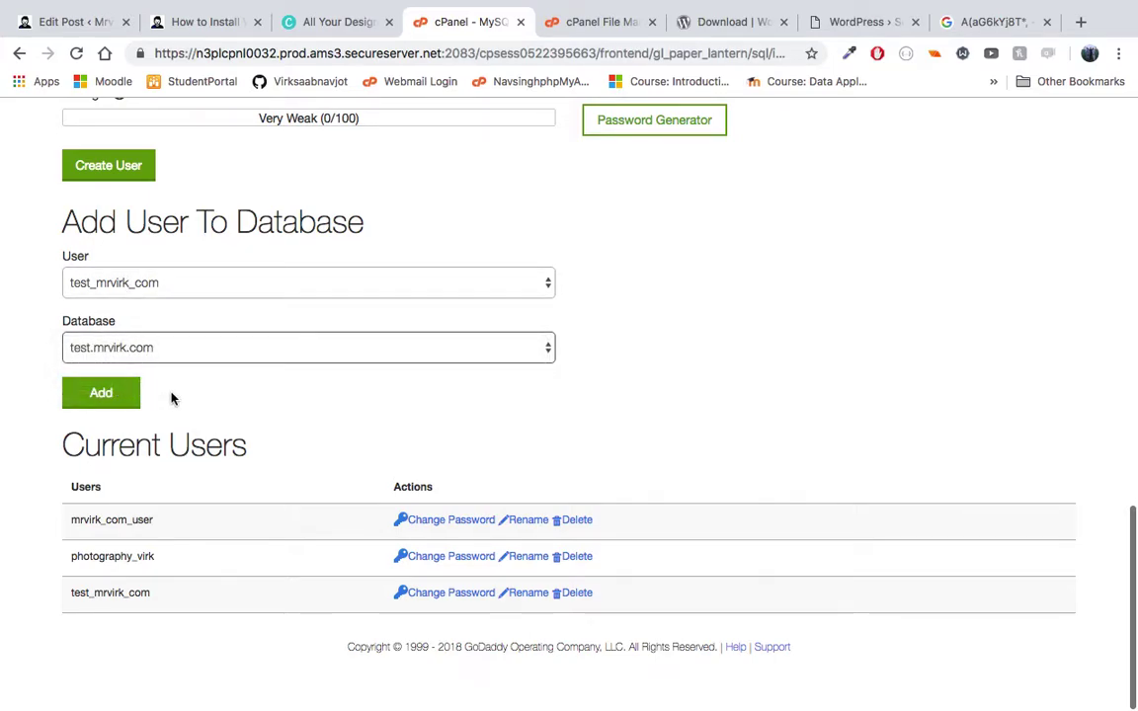
key("super+shift+4")
left_click_drag(9, 188, 728, 437)
left_click(112, 394)
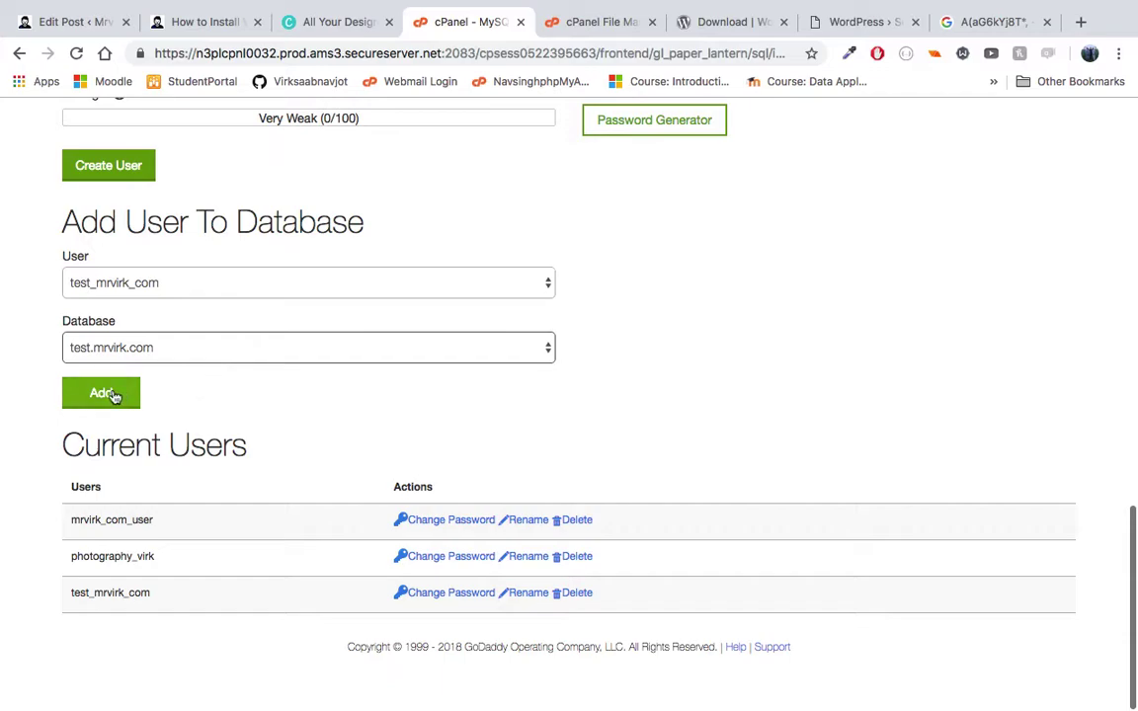
left_click(115, 395)
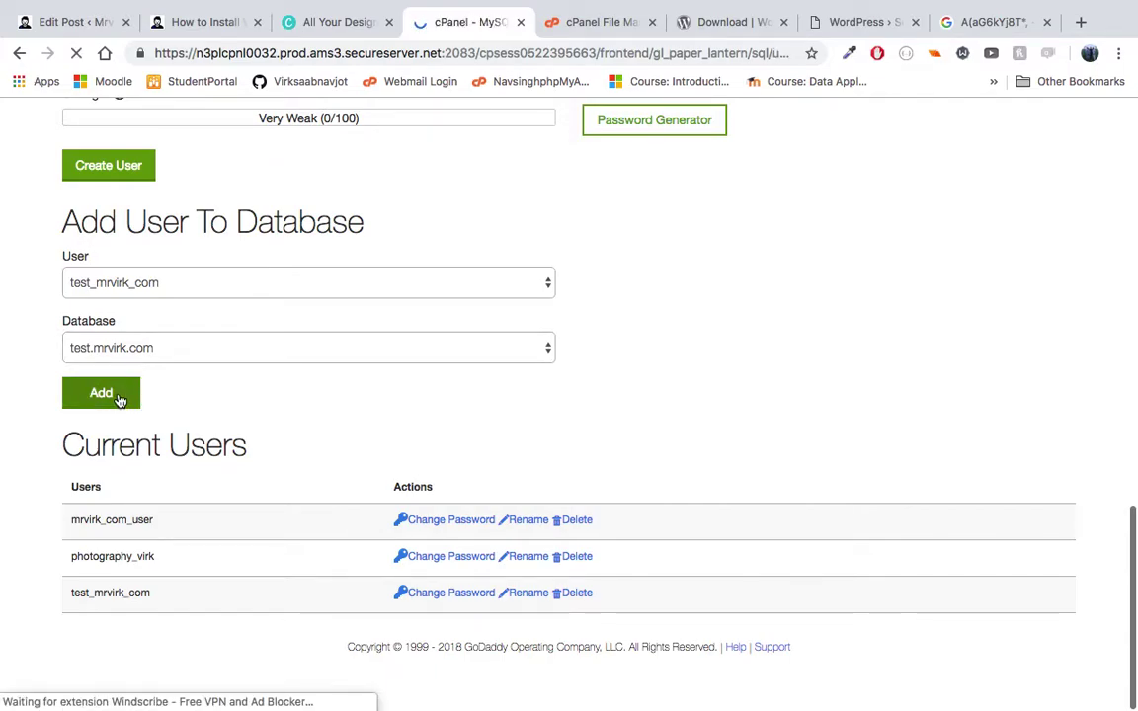
scroll(484, 372, "down", 2)
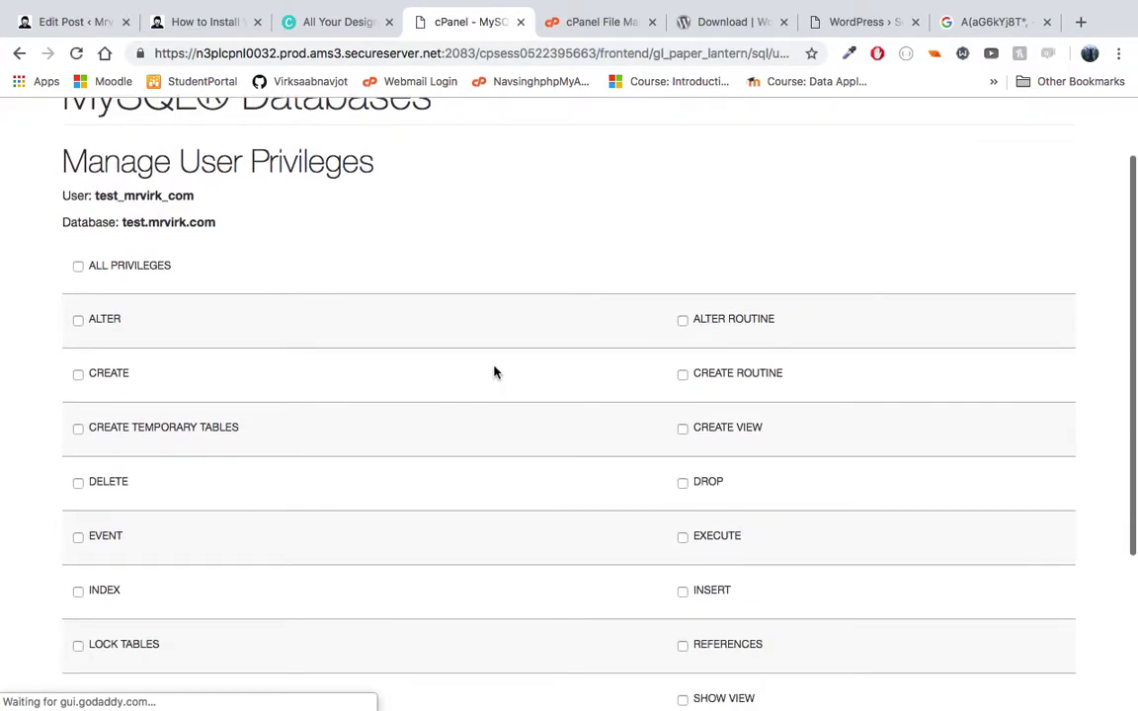
Step: Grant the database user ALL PRIVILEGES on the test.mrvirk.com database, then return to MySQL Databases
scroll(517, 505, "down", 5)
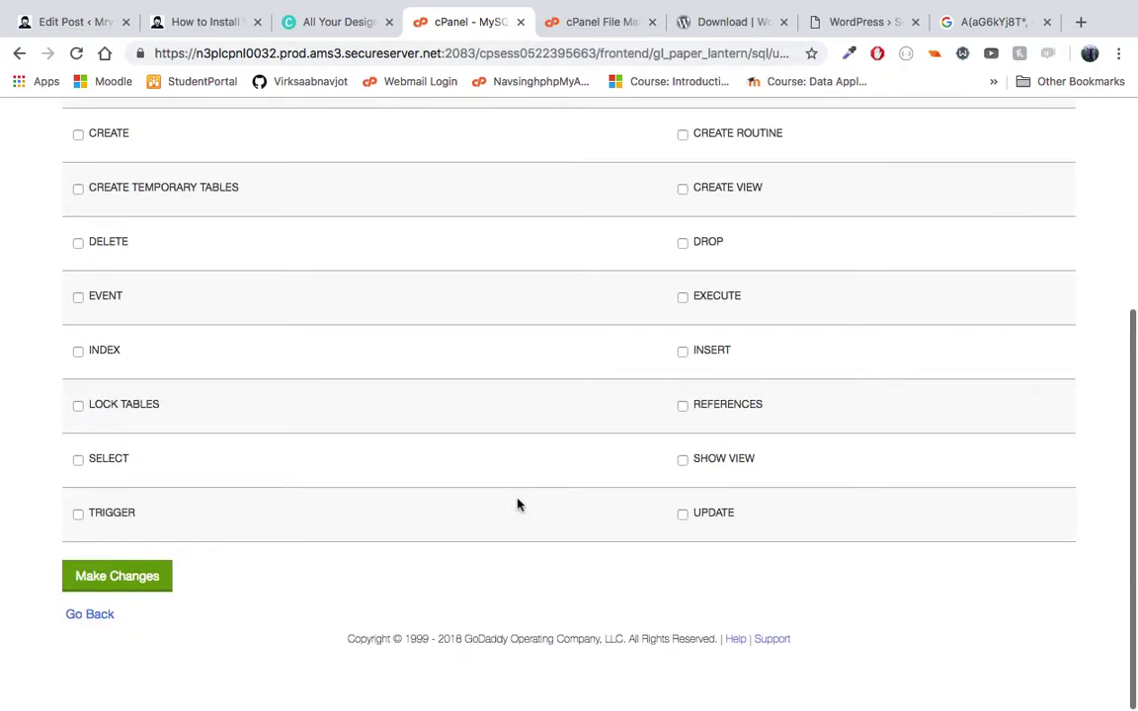
scroll(388, 399, "up", 5)
scroll(388, 399, "down", 2)
scroll(389, 399, "down", 1)
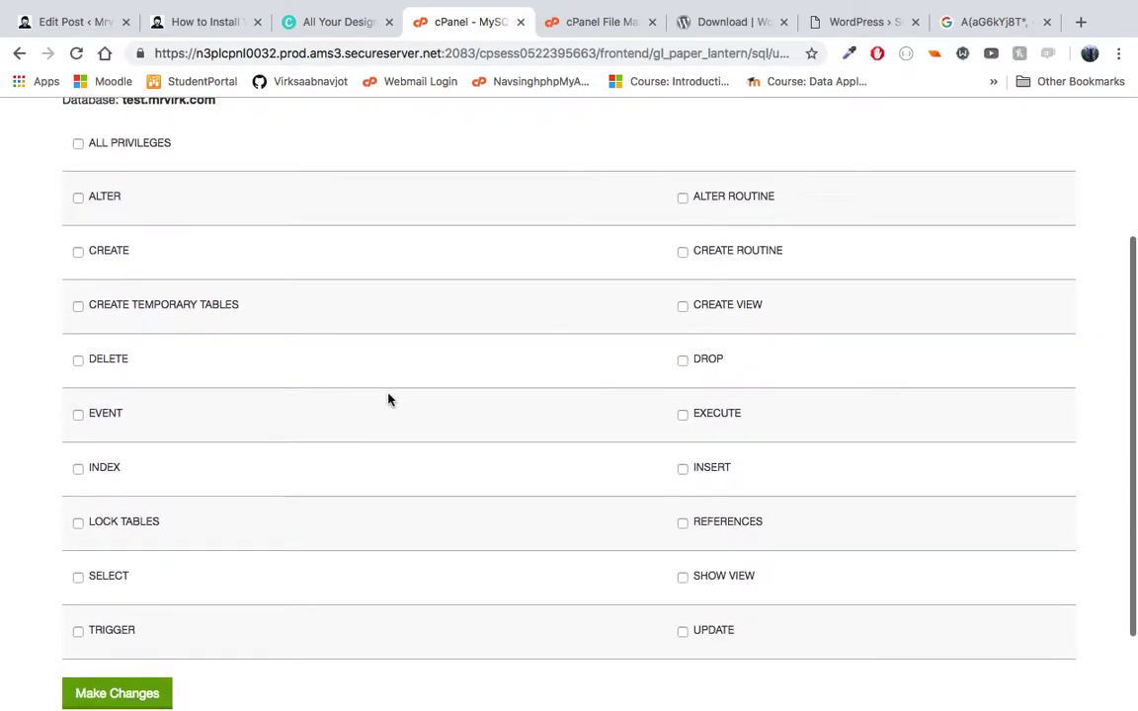
scroll(543, 370, "up", 3)
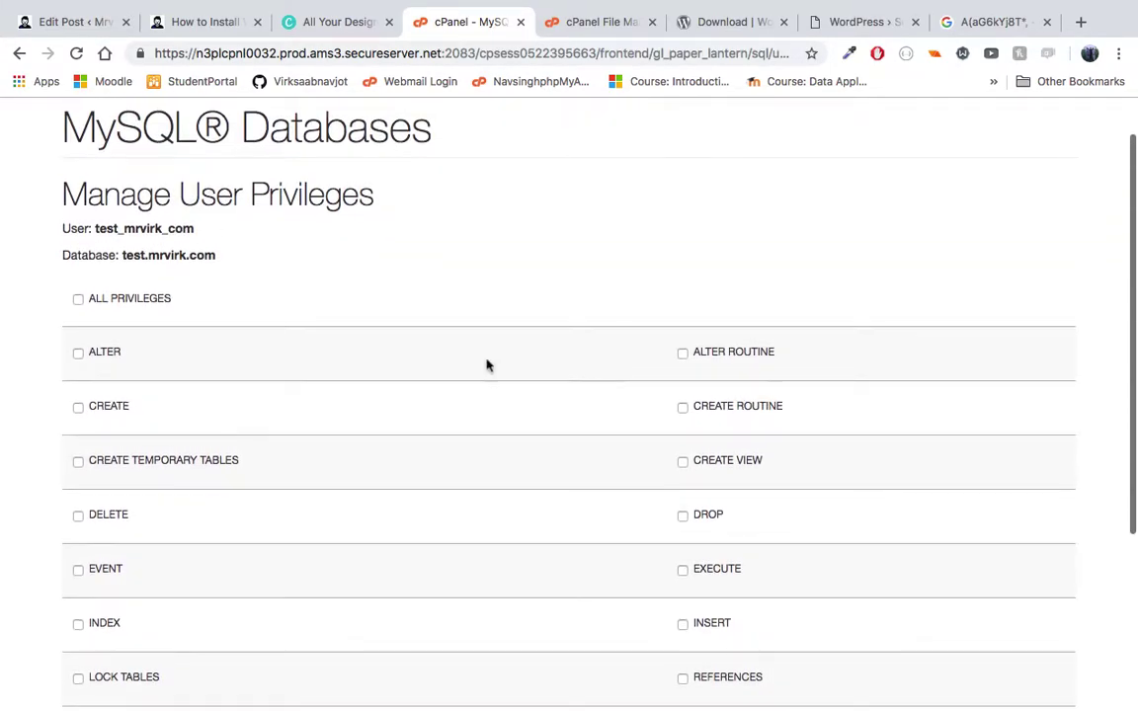
left_click(79, 300)
scroll(175, 442, "down", 3)
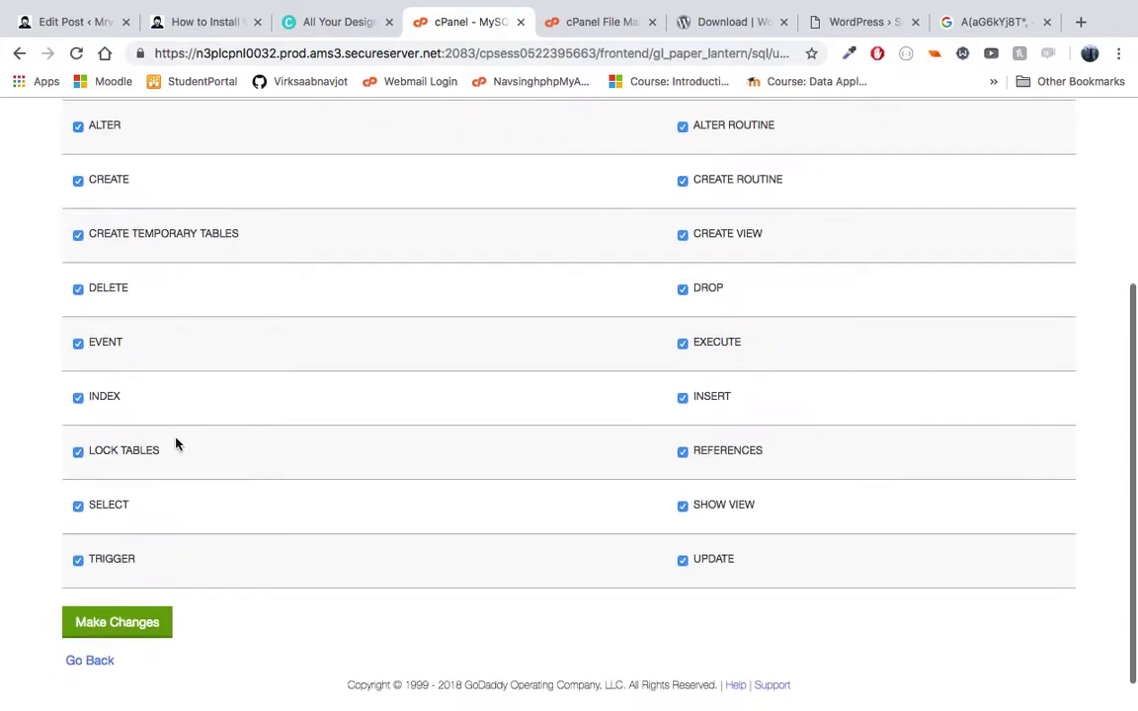
left_click(136, 636)
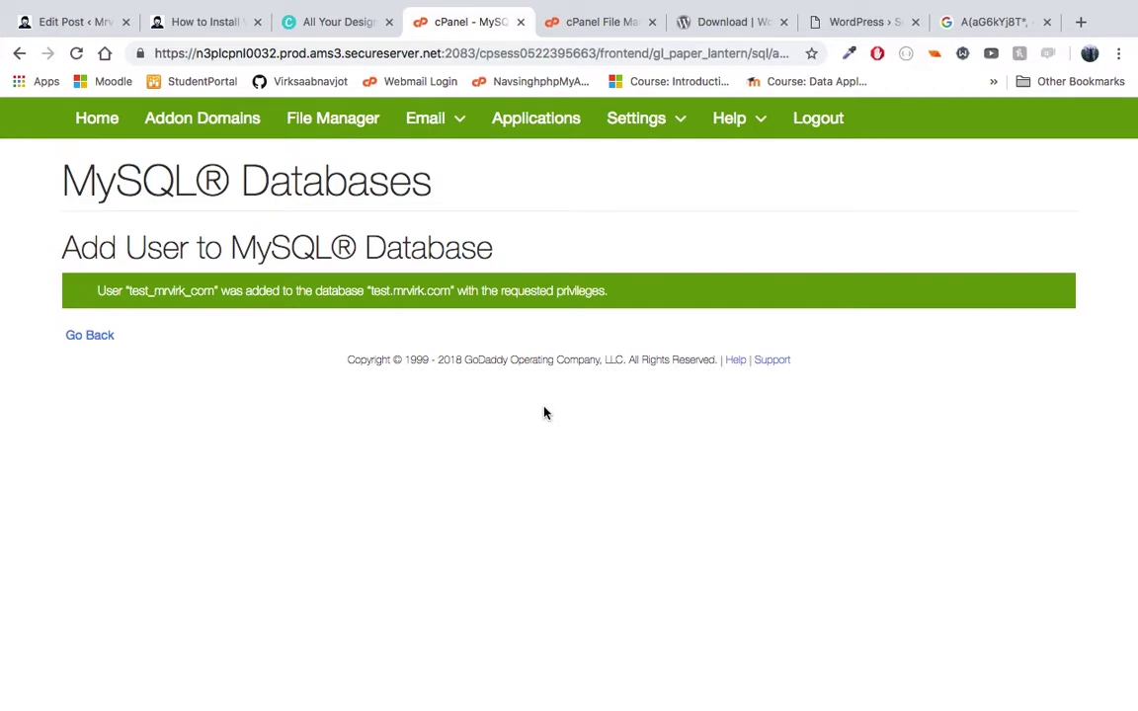
left_click(109, 340)
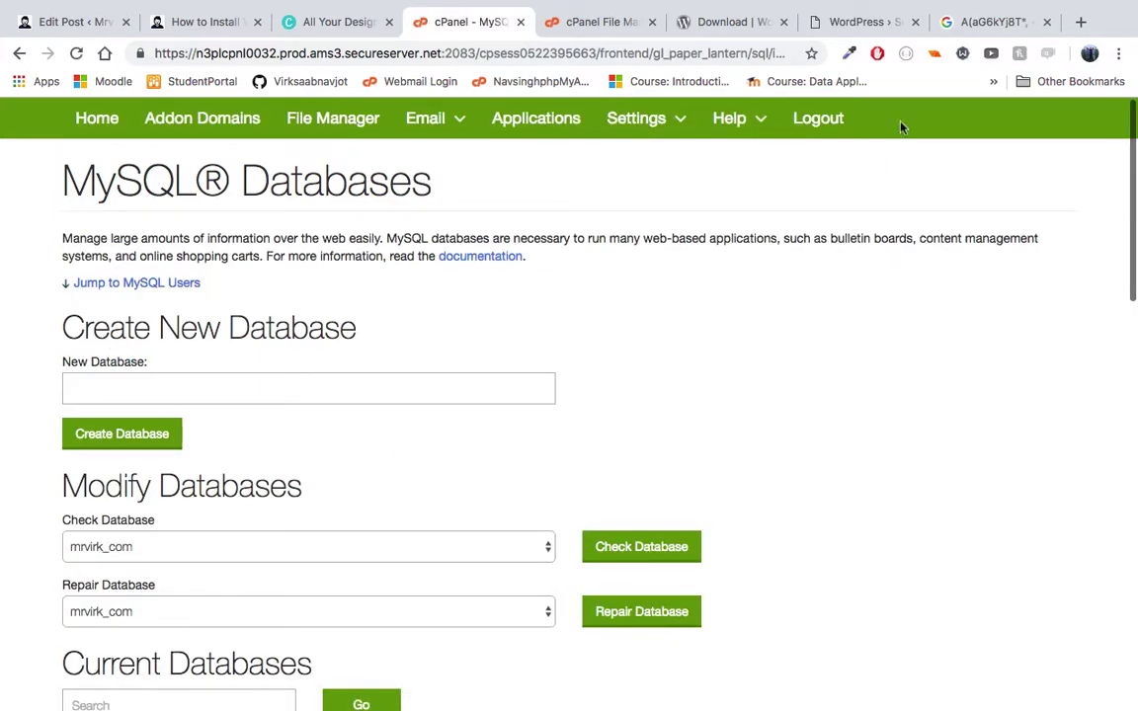
Step: Review the database requirements on the WordPress setup welcome page and continue to the connection form
left_click(846, 22)
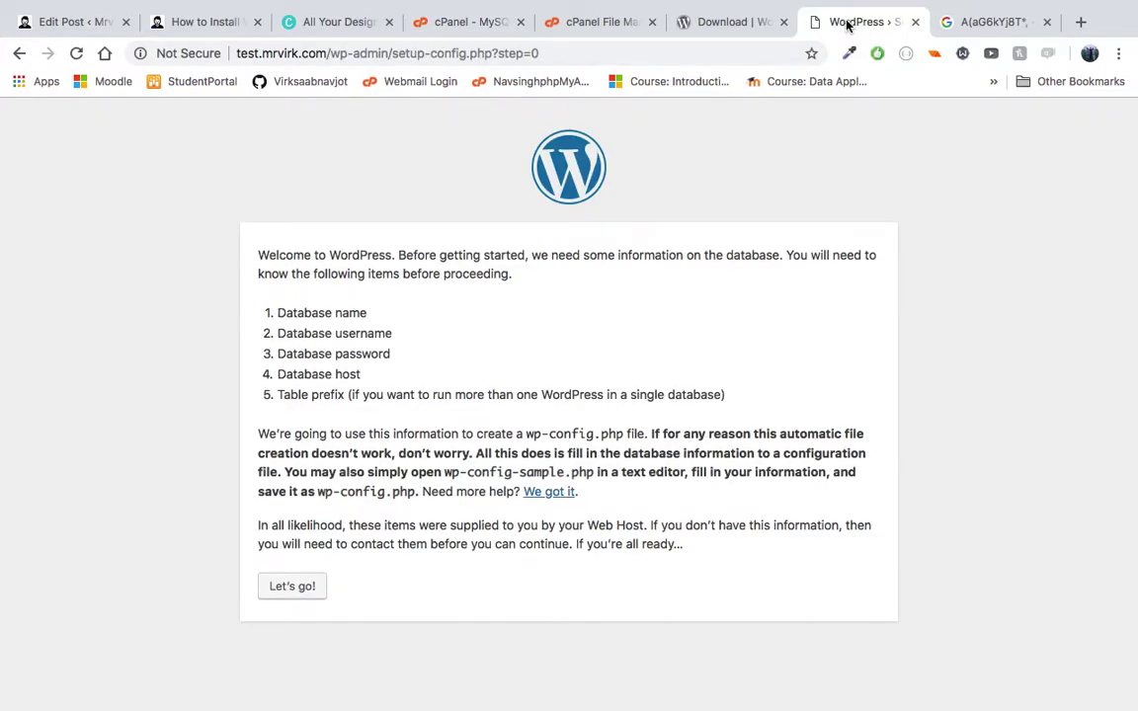
left_click_drag(367, 314, 325, 351)
left_click(302, 312)
left_click_drag(279, 313, 368, 337)
left_click(371, 345)
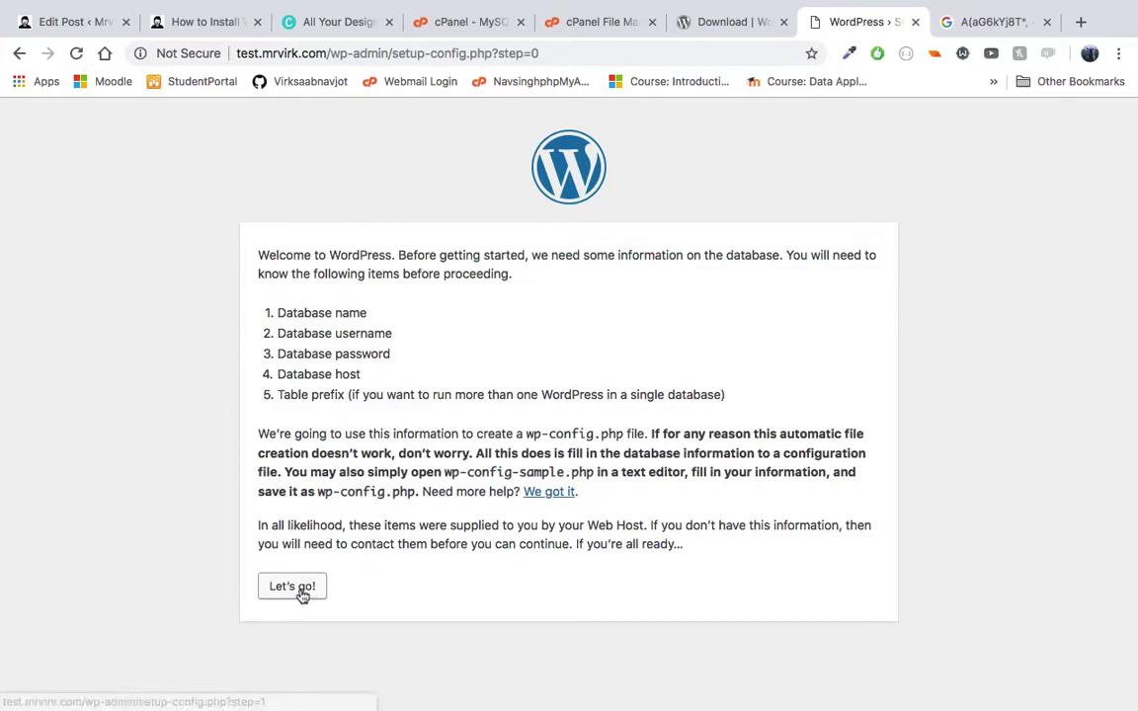
left_click_drag(278, 312, 382, 325)
left_click_drag(307, 353, 374, 382)
left_click(346, 336)
left_click(376, 382)
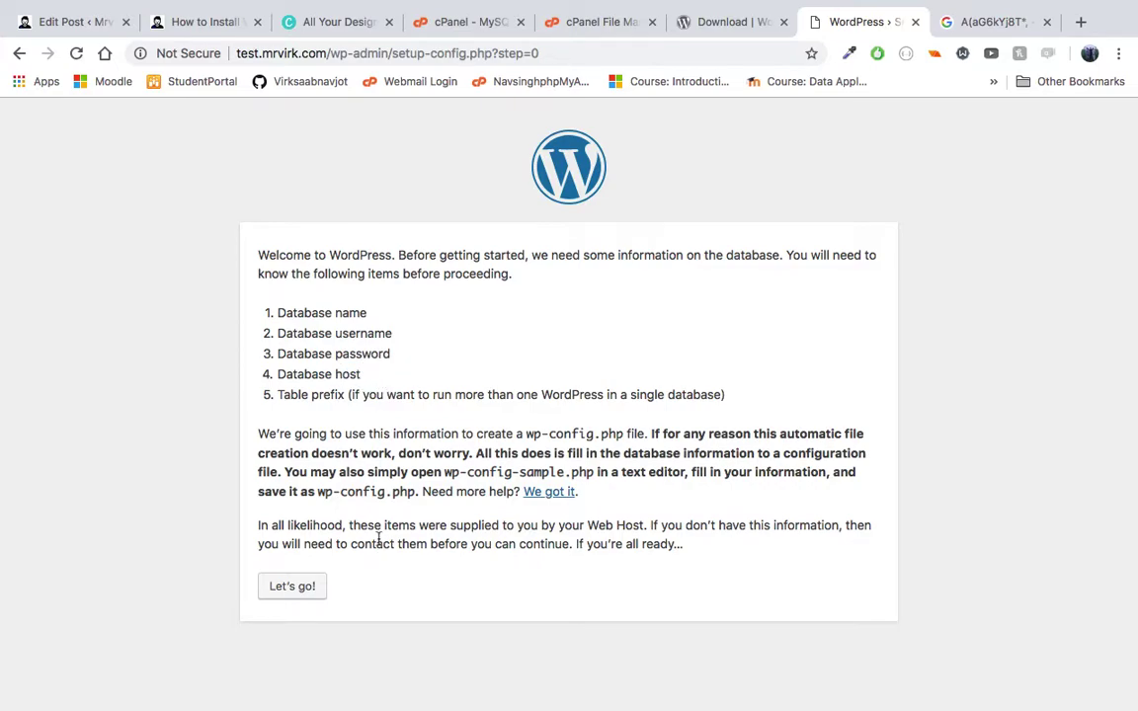
left_click(294, 589)
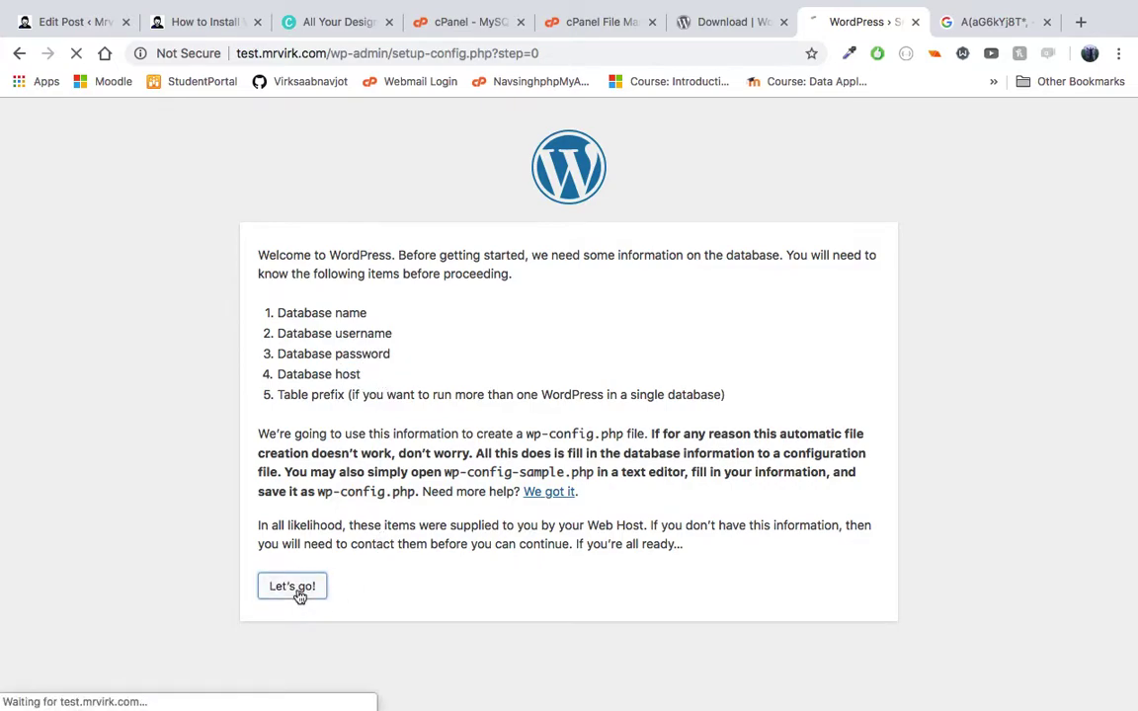
Step: Enter database name test.mrvirk.com, username test_mrvirk_com and paste the database password
left_click(494, 302)
left_click(449, 304)
double_click(450, 304)
key("BackSpace")
type("test.mrvir")
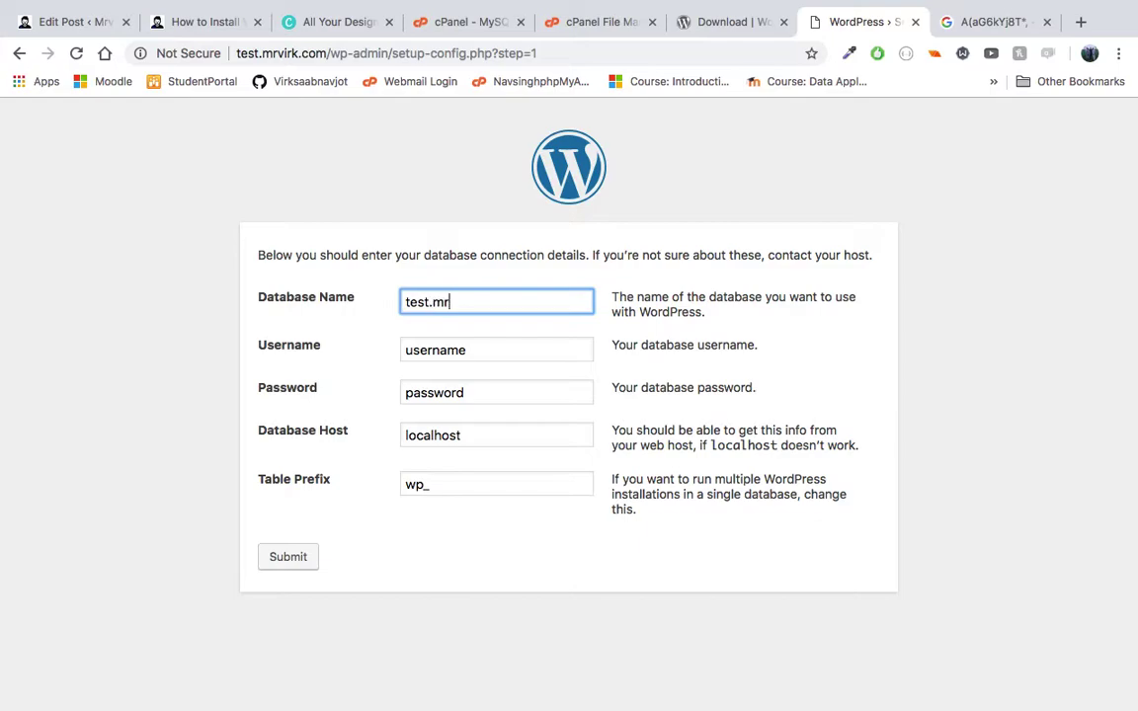
type("k.com")
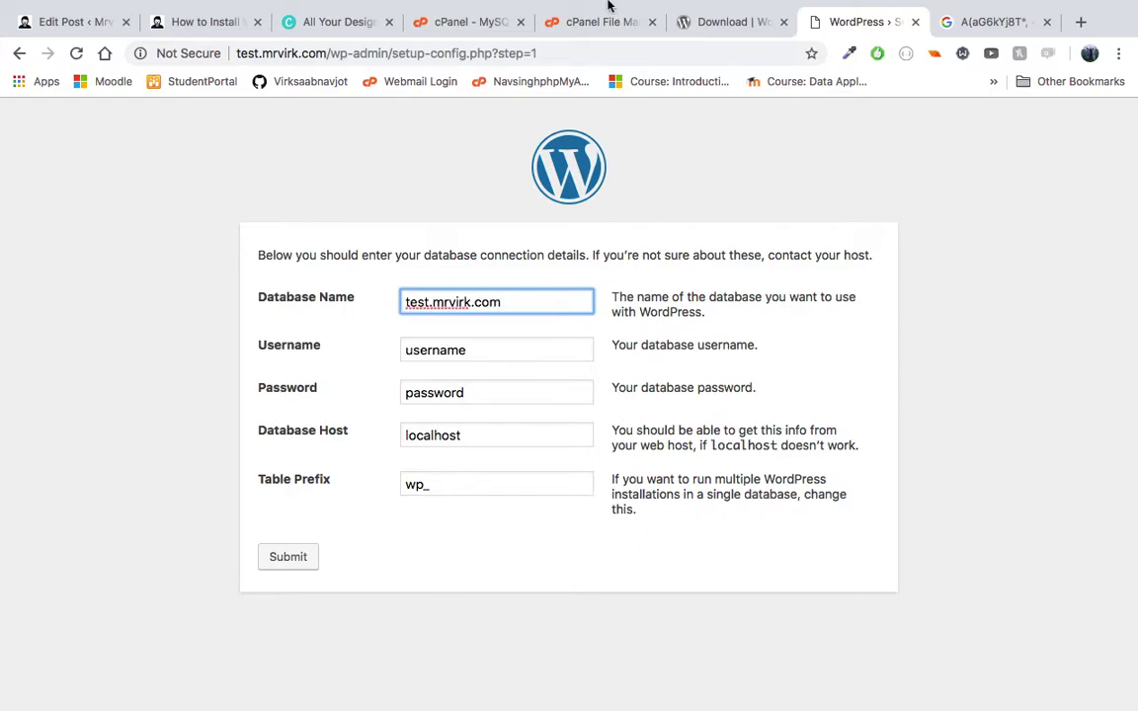
left_click(475, 346)
left_click_drag(475, 346, 374, 345)
key("BackSpace")
type("tes")
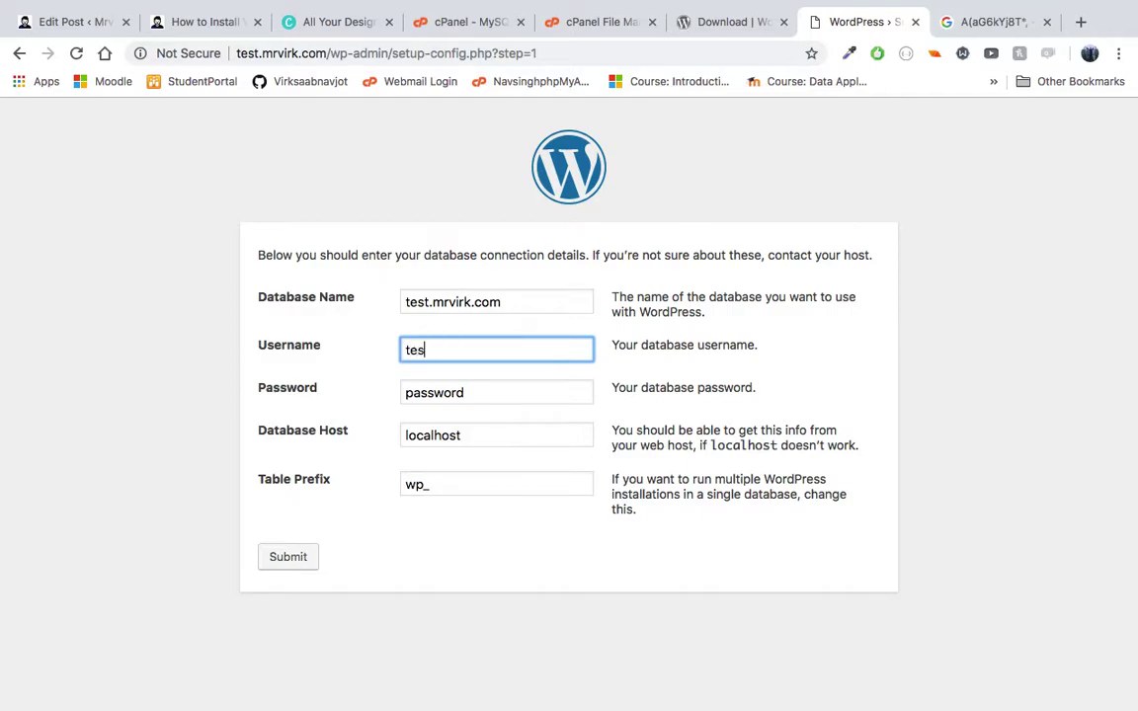
type("t_mrvirk_com")
left_click_drag(484, 392, 393, 396)
key("ctrl+v")
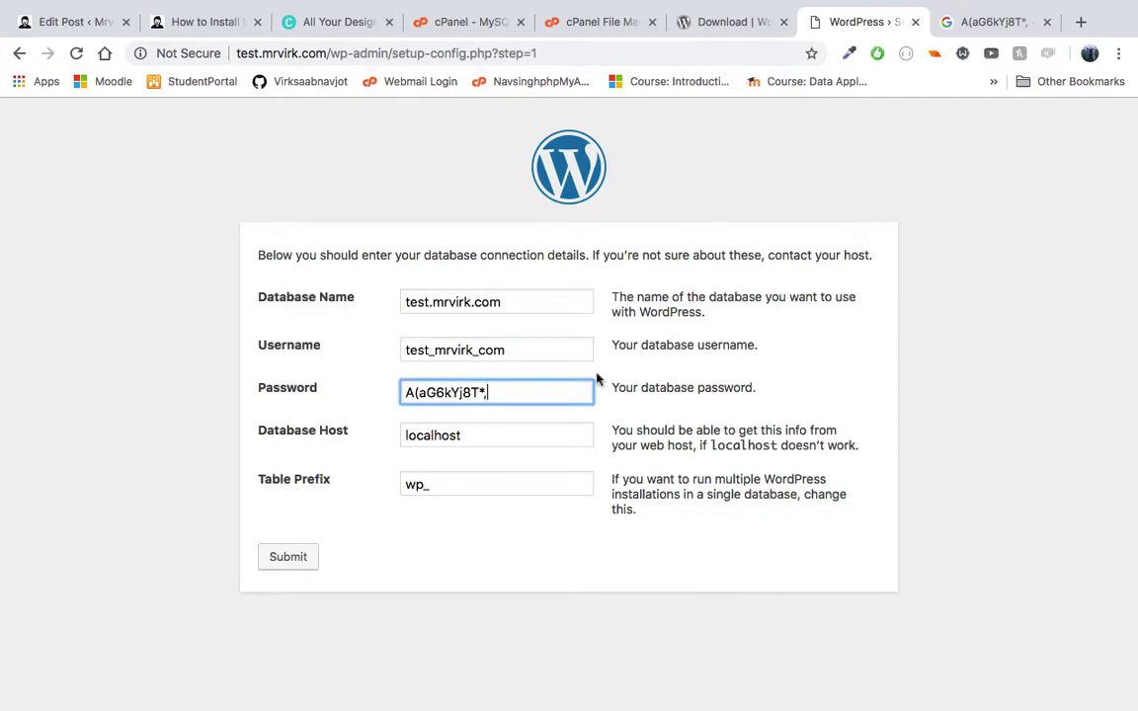
left_click(462, 436)
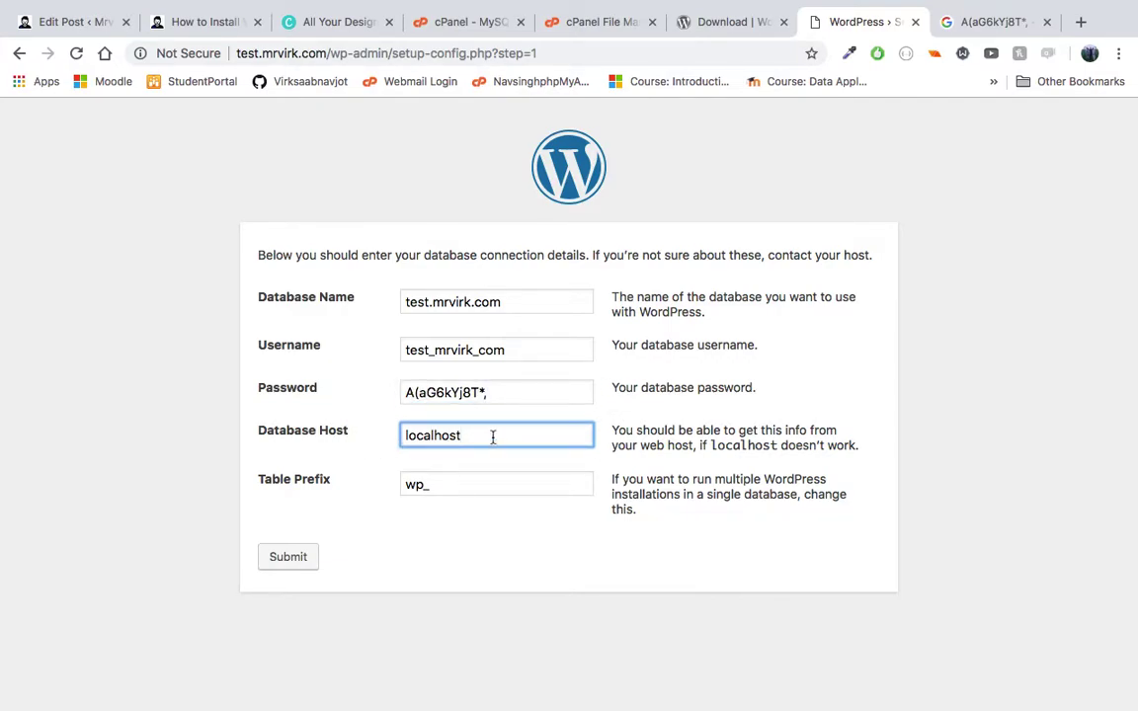
Step: Change the table prefix from wp_ to test_ and submit the connection details
left_click(422, 485)
left_click(300, 474)
triple_click(300, 474)
left_click(432, 485)
left_click_drag(432, 485, 386, 488)
left_click(423, 484)
key("BackSpace")
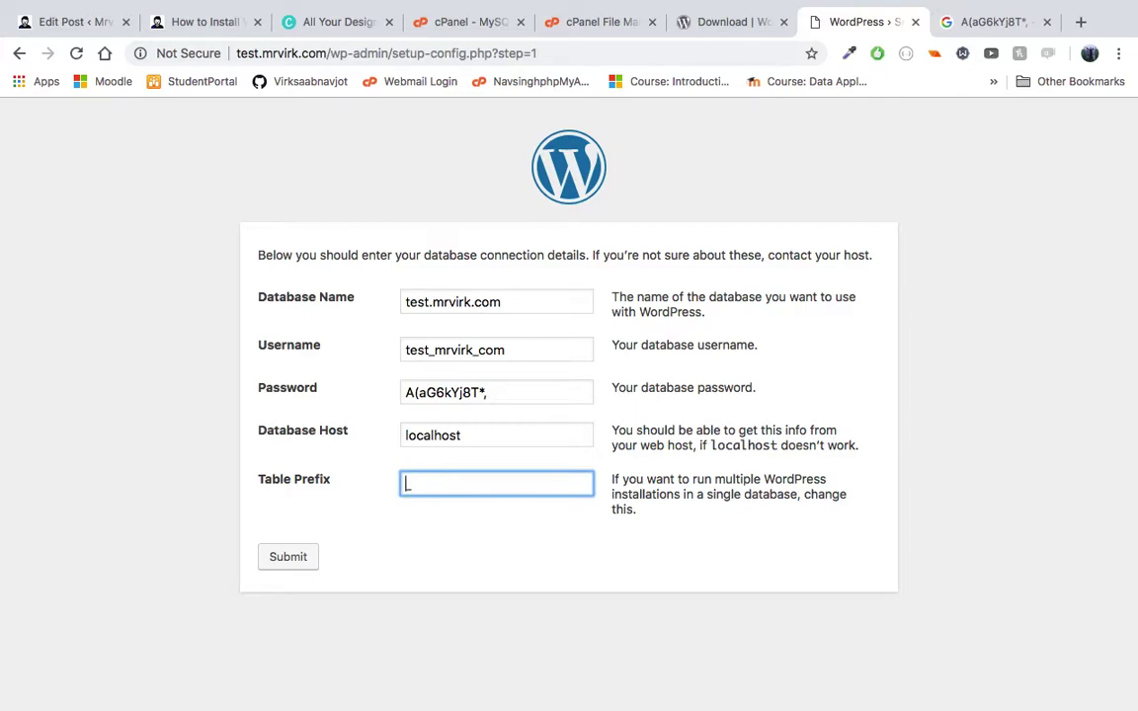
type("test_")
left_click(426, 483)
left_click(449, 487)
type("new")
type("tan")
type("blr")
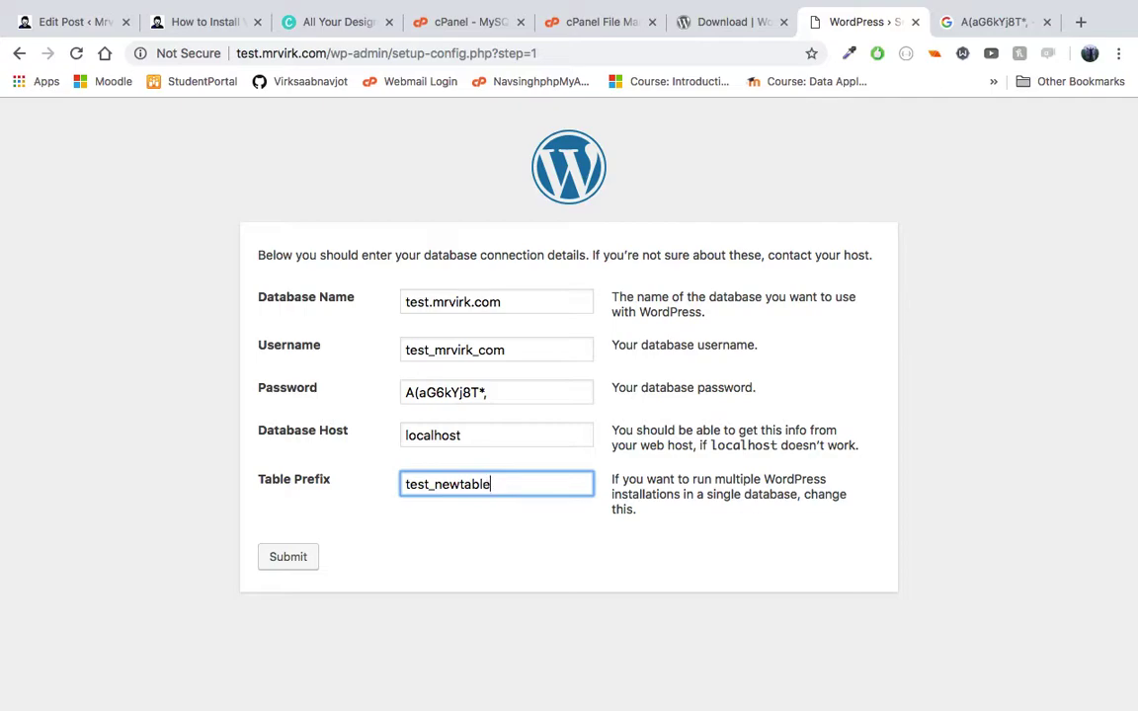
key("BackSpace")
key("BackSpace")
key("BackSpace")
key("BackSpace")
key("BackSpace")
key("BackSpace")
key("BackSpace")
left_click(288, 559)
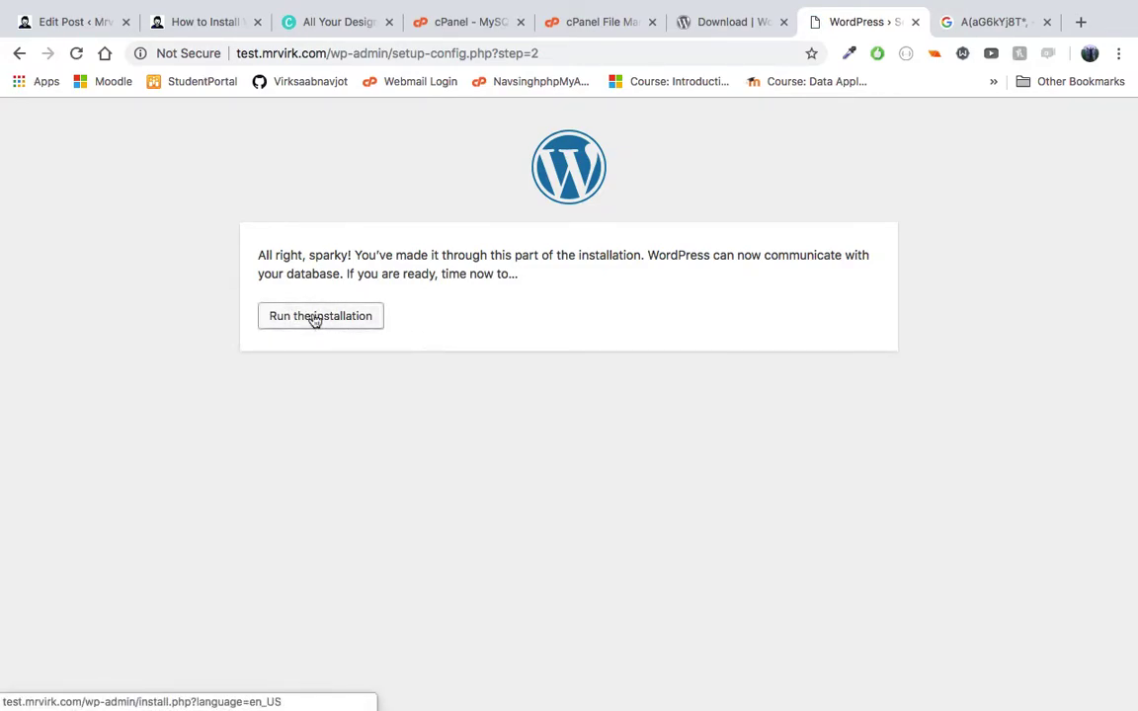
Step: Acknowledge the 'All right, sparky!' confirmation and run the WordPress installation
left_click_drag(259, 254, 357, 255)
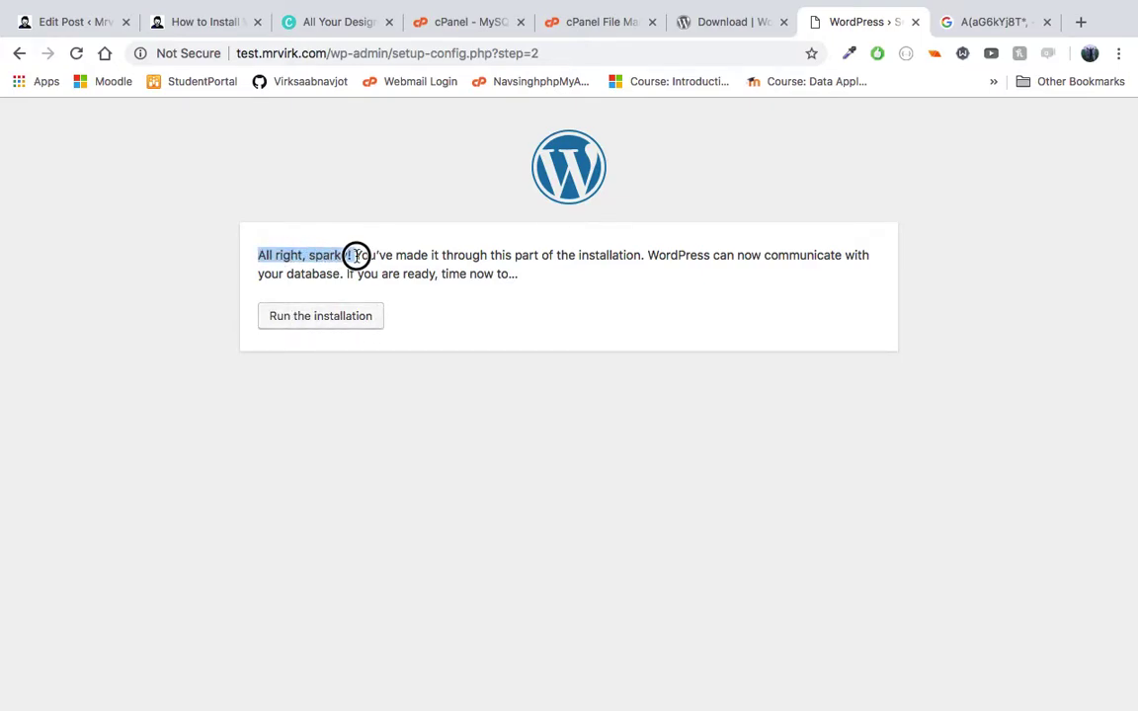
left_click(286, 256)
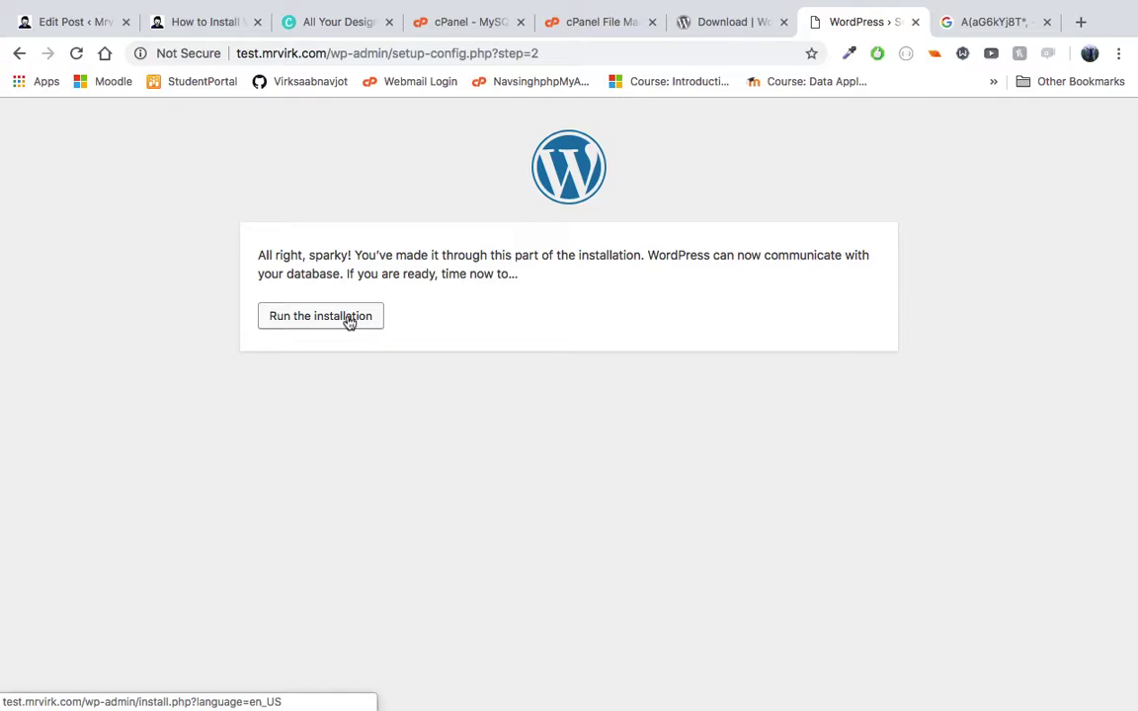
left_click(341, 318)
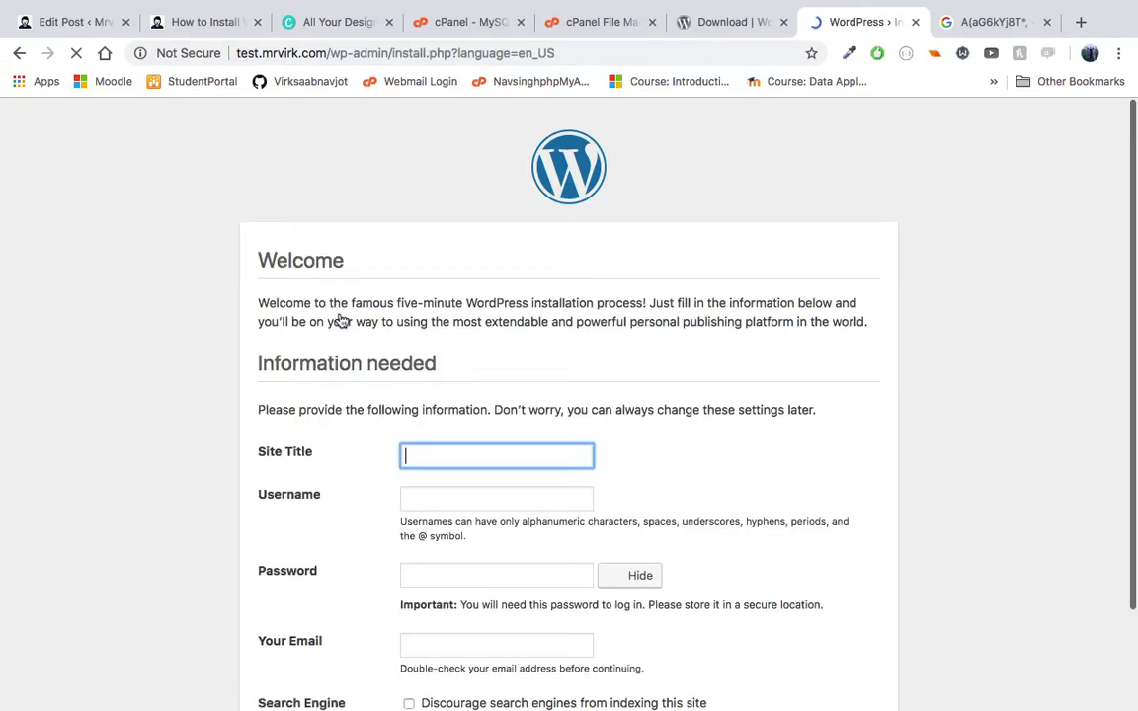
Step: Enter site title 'Test Website' and admin username admin_test
scroll(770, 406, "down", 2)
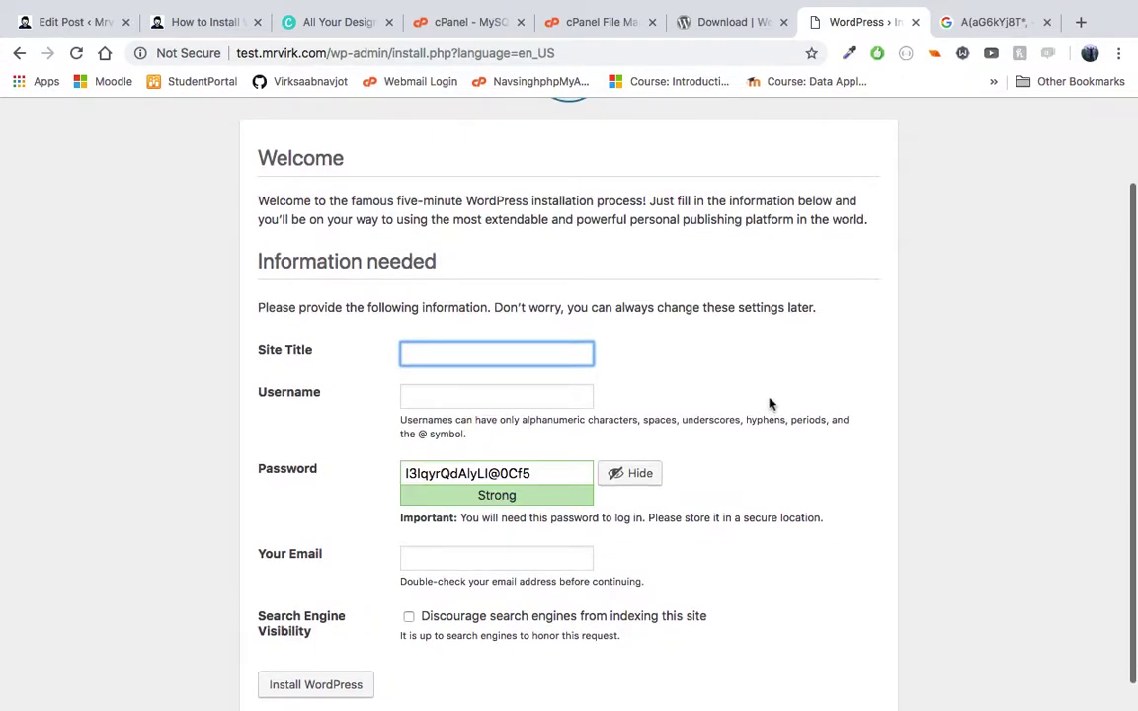
type("Test Website")
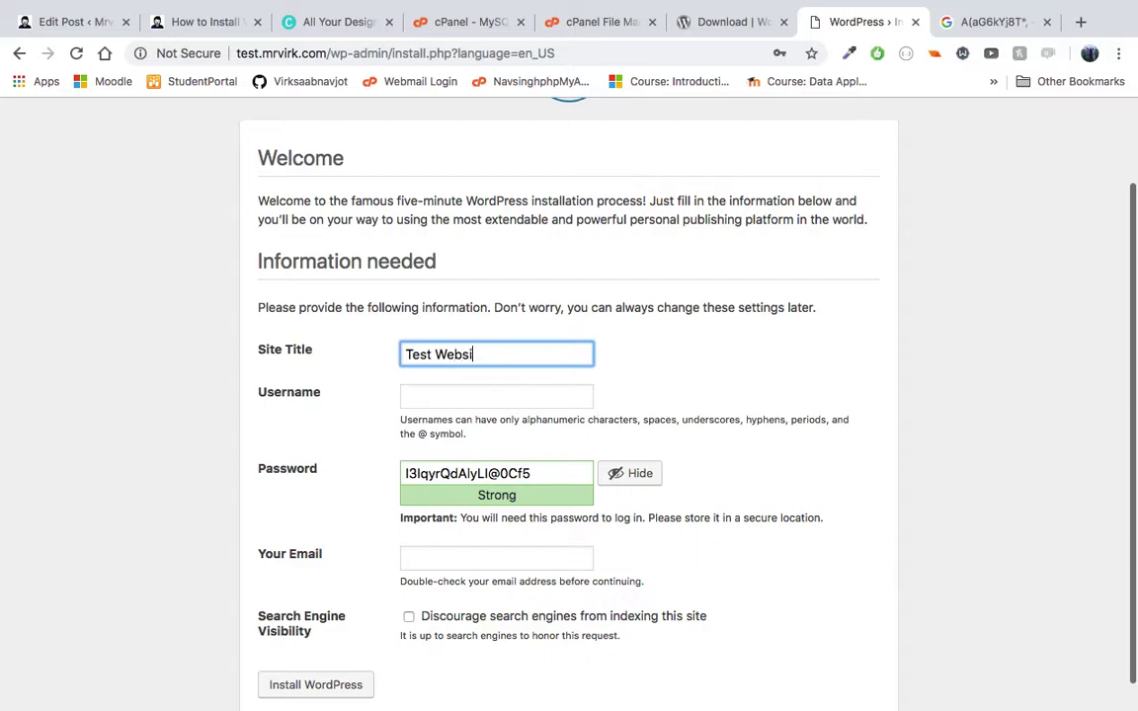
left_click(499, 395)
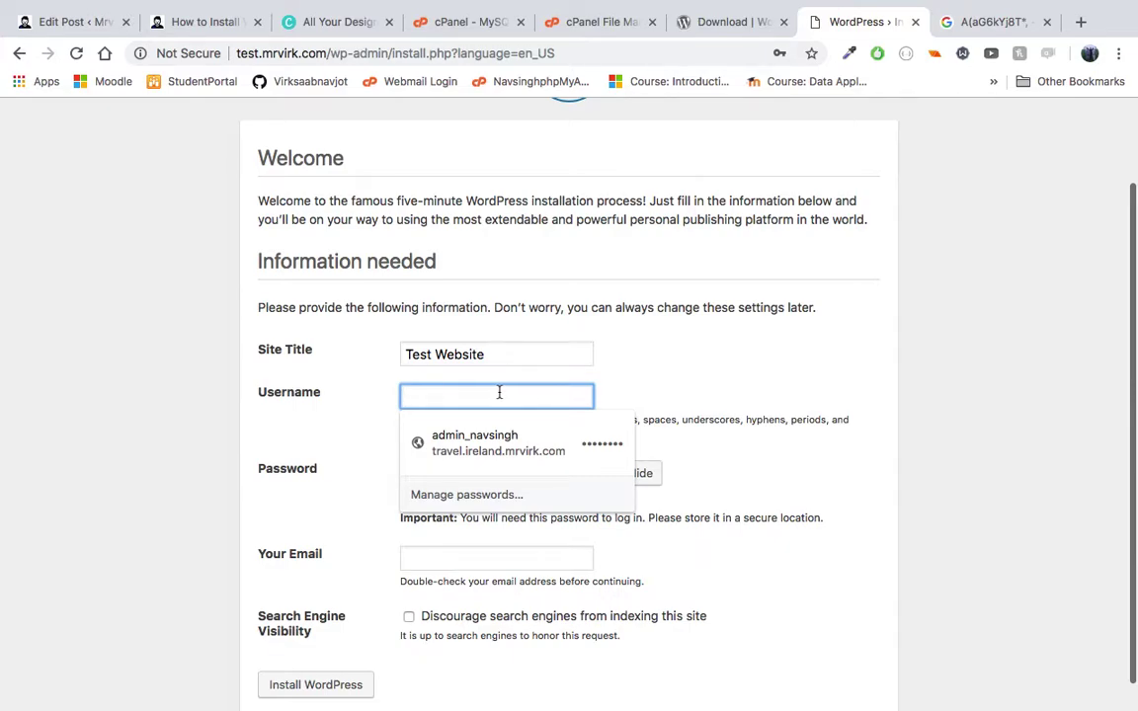
type("test")
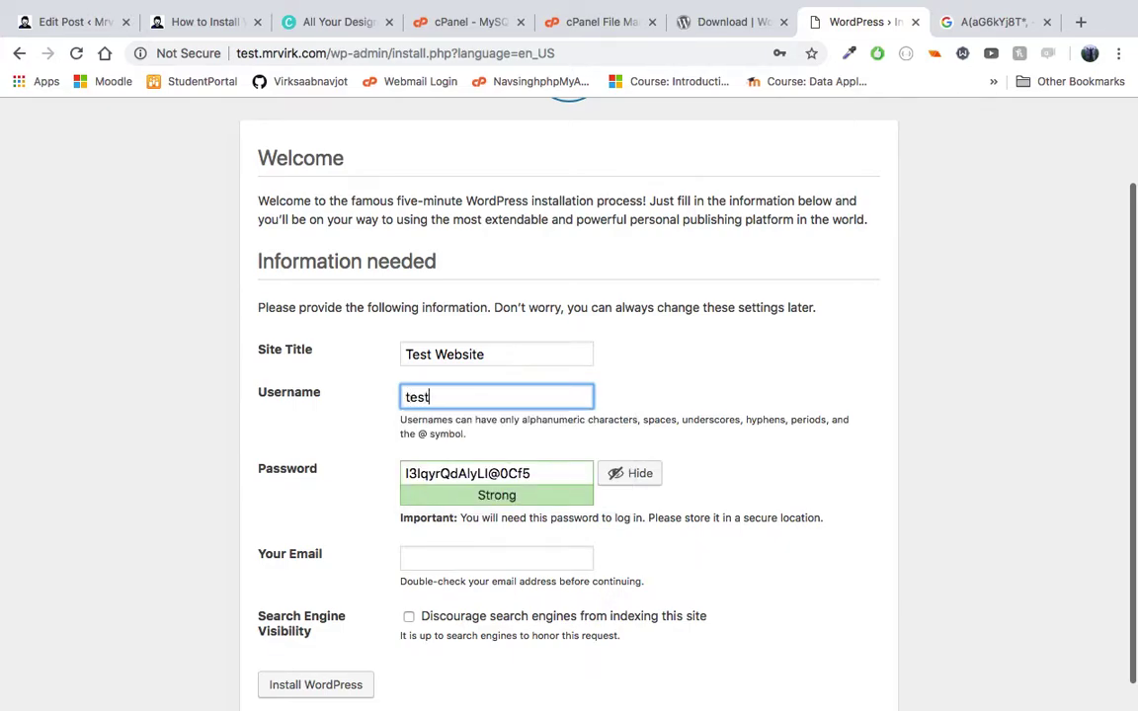
type("_")
key("BackSpace")
key("BackSpace")
key("BackSpace")
key("BackSpace")
key("BackSpace")
type("admi")
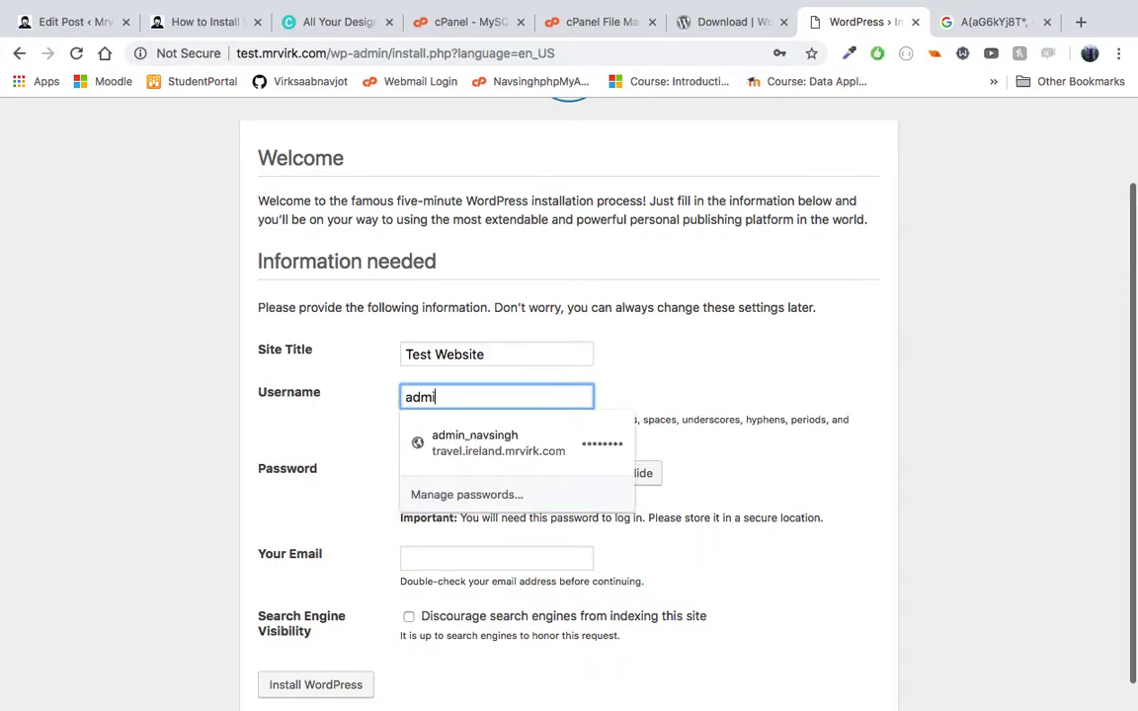
type("n_test")
key("BackSpace")
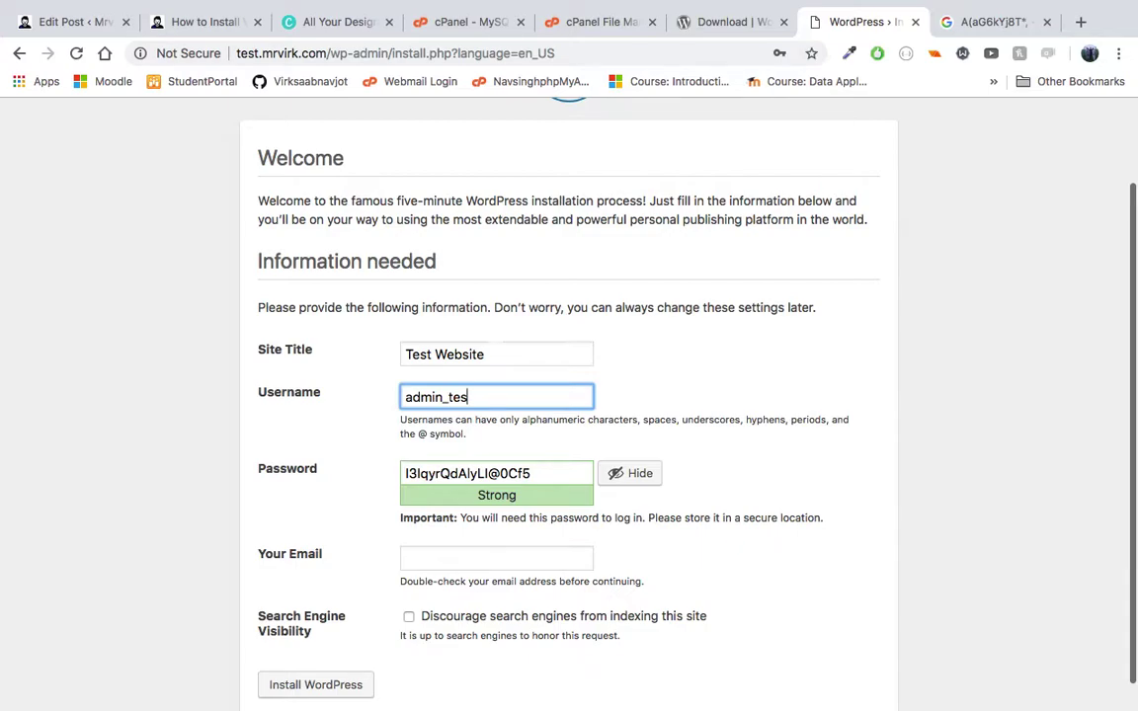
Step: Paste the chosen admin password and fill in the admin's e-mail address
left_click_drag(530, 475, 361, 457)
key("super+v")
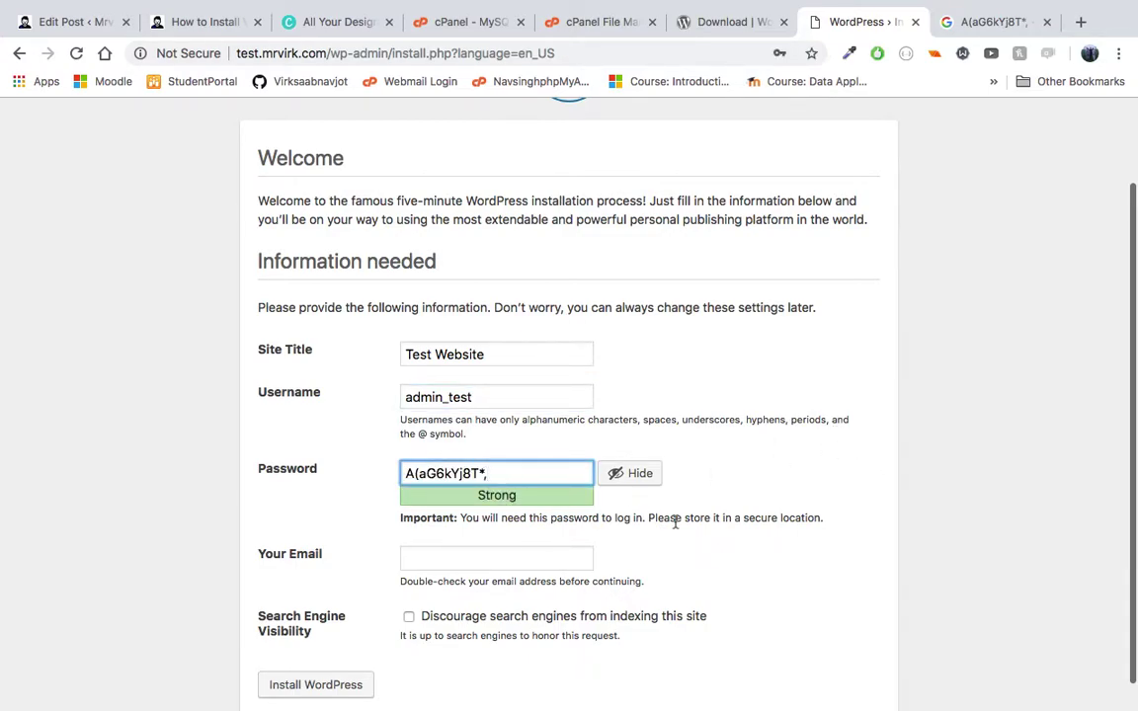
scroll(593, 504, "down", 1)
left_click(440, 524)
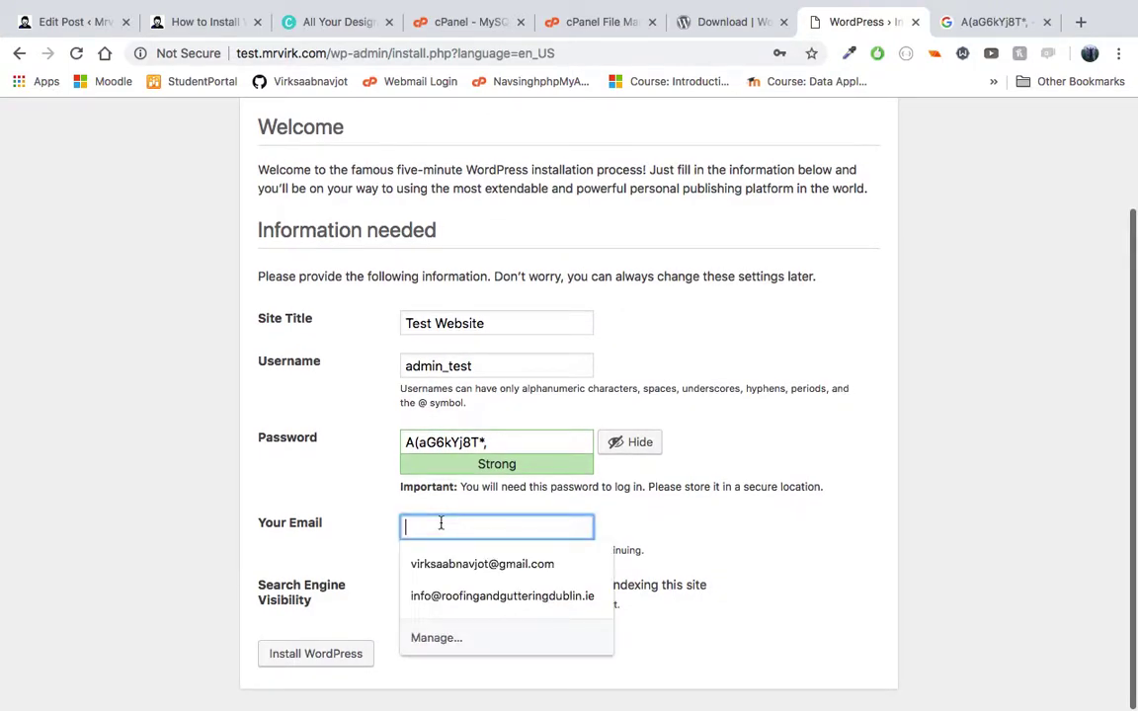
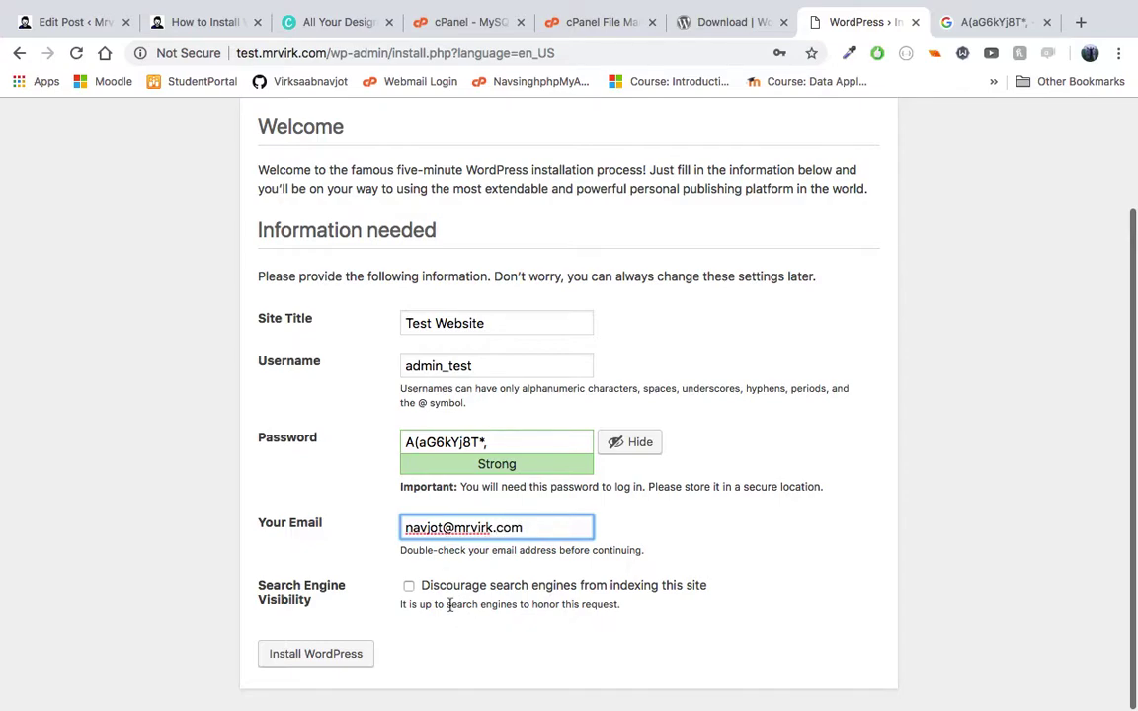
Step: Select the generated password to keep a copy, then review the filled form
left_click_drag(508, 446, 406, 443)
left_click(406, 442)
left_click(510, 439)
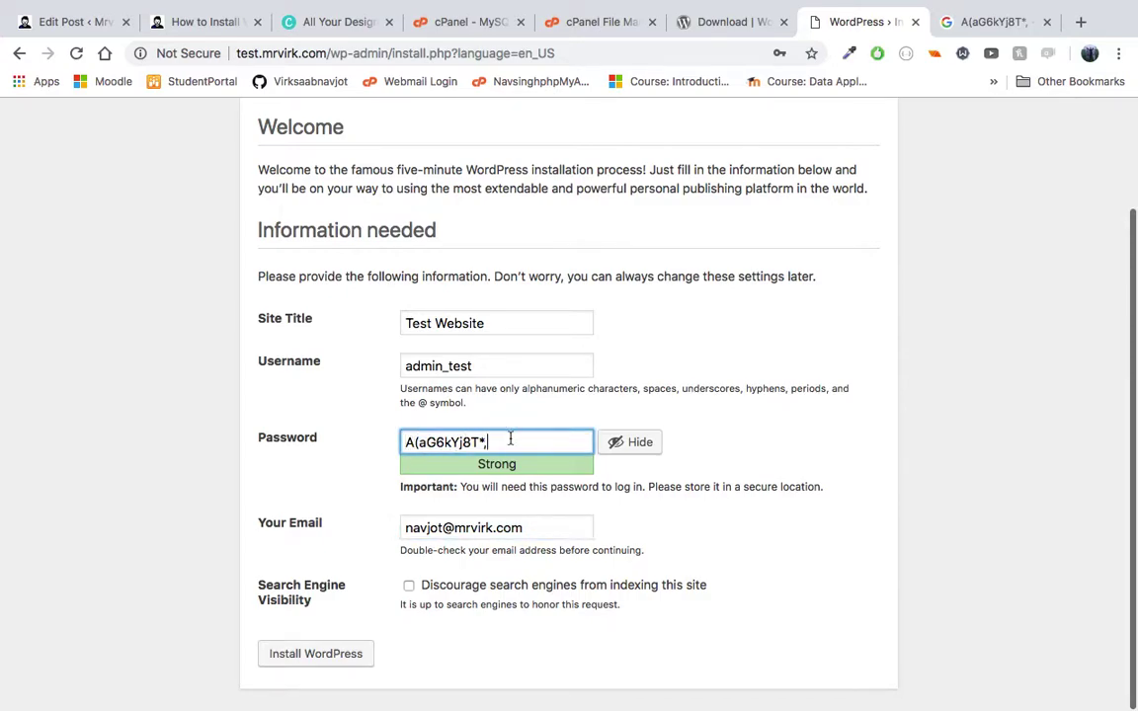
left_click_drag(510, 442, 406, 439)
left_click(416, 438)
scroll(511, 648, "down", 1)
scroll(511, 648, "up", 3)
scroll(511, 648, "down", 3)
scroll(510, 648, "down", 1)
scroll(511, 648, "up", 2)
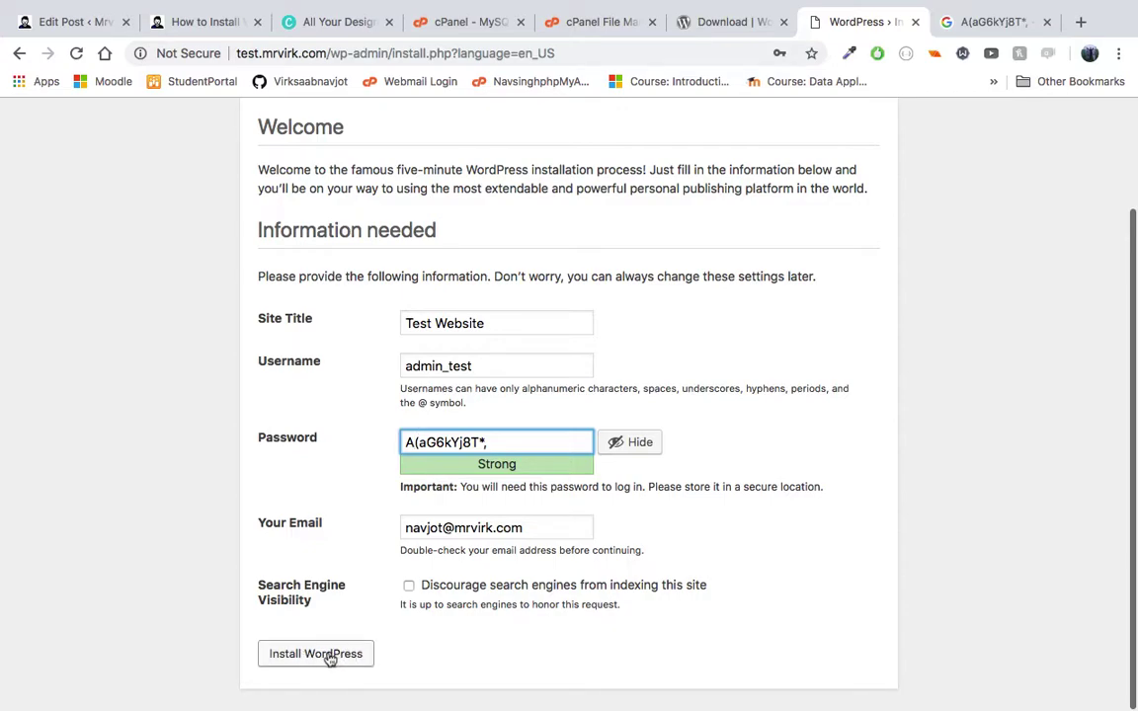
Step: Install WordPress and open the Test Website login page from the Success screen
left_click(355, 659)
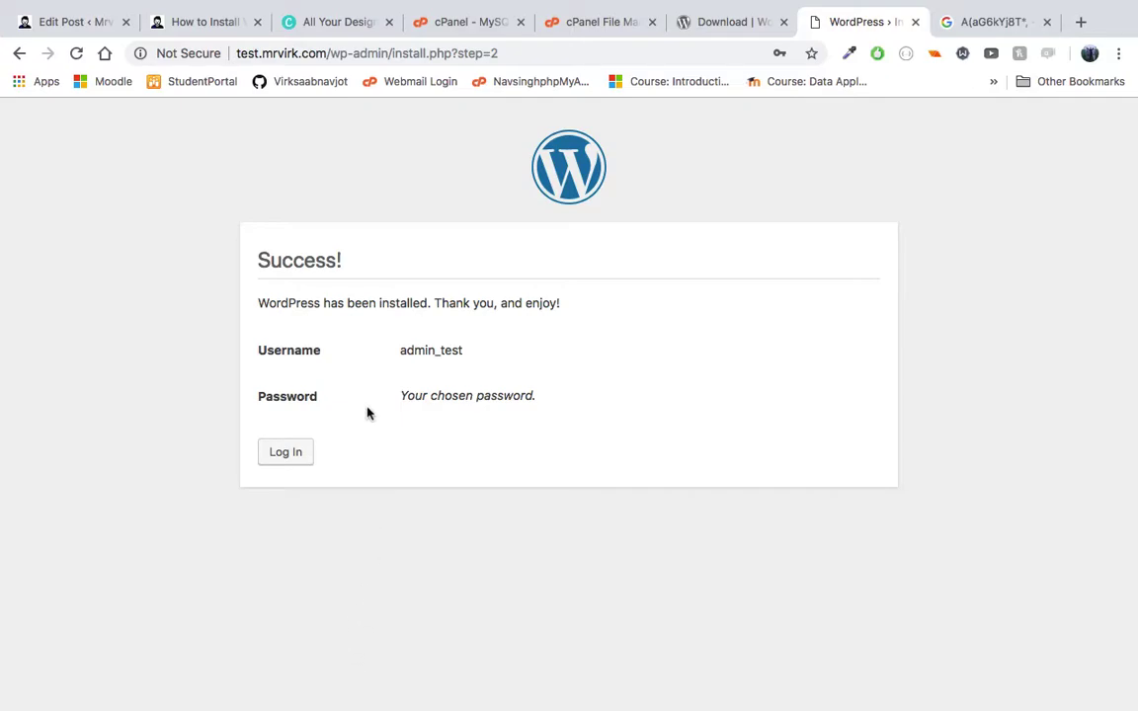
left_click(296, 463)
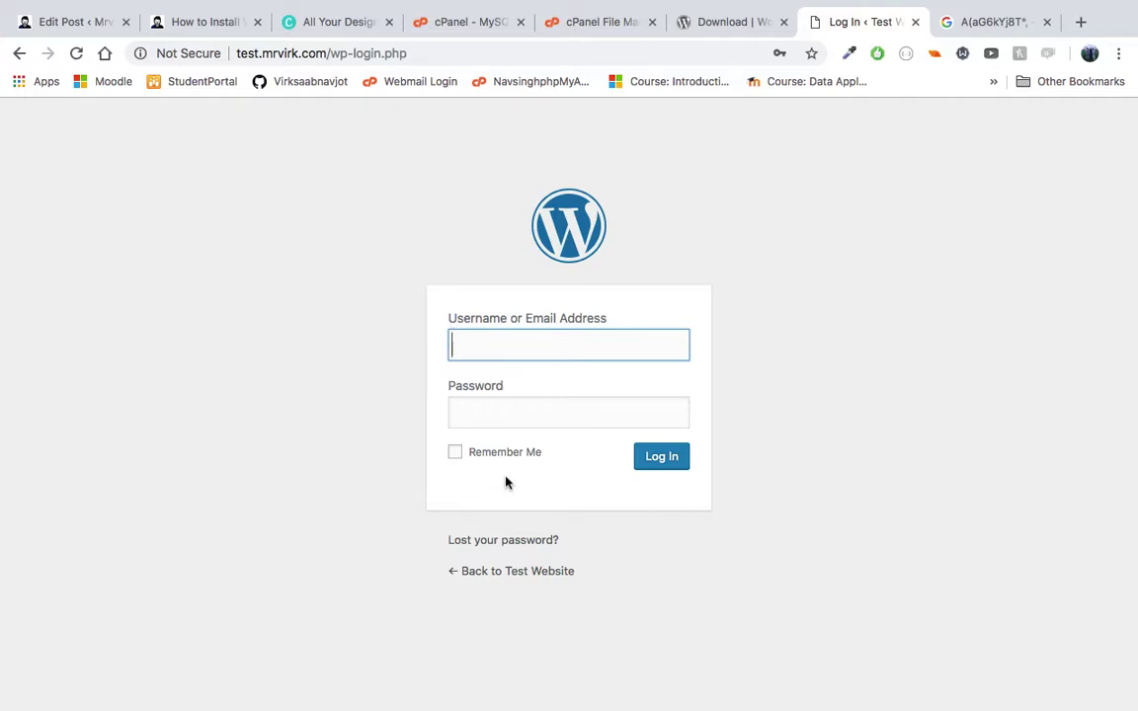
Step: Log in as admin_test with the pasted password to reach the Dashboard
type("admin_")
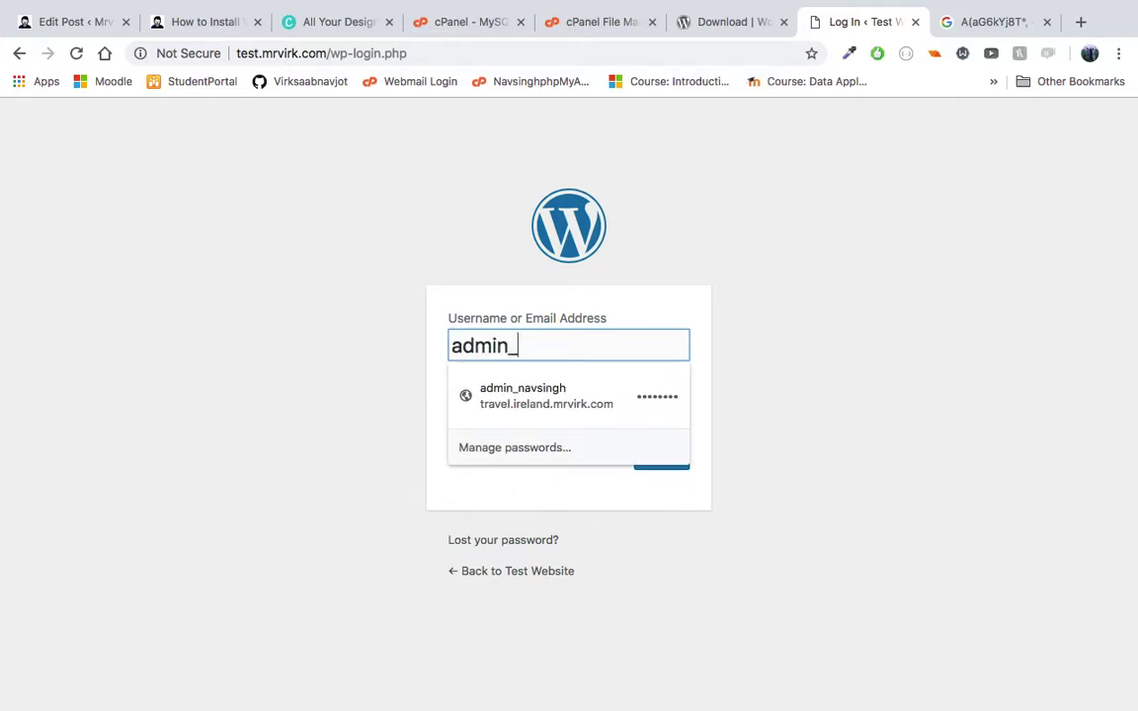
type("test")
left_click(602, 417)
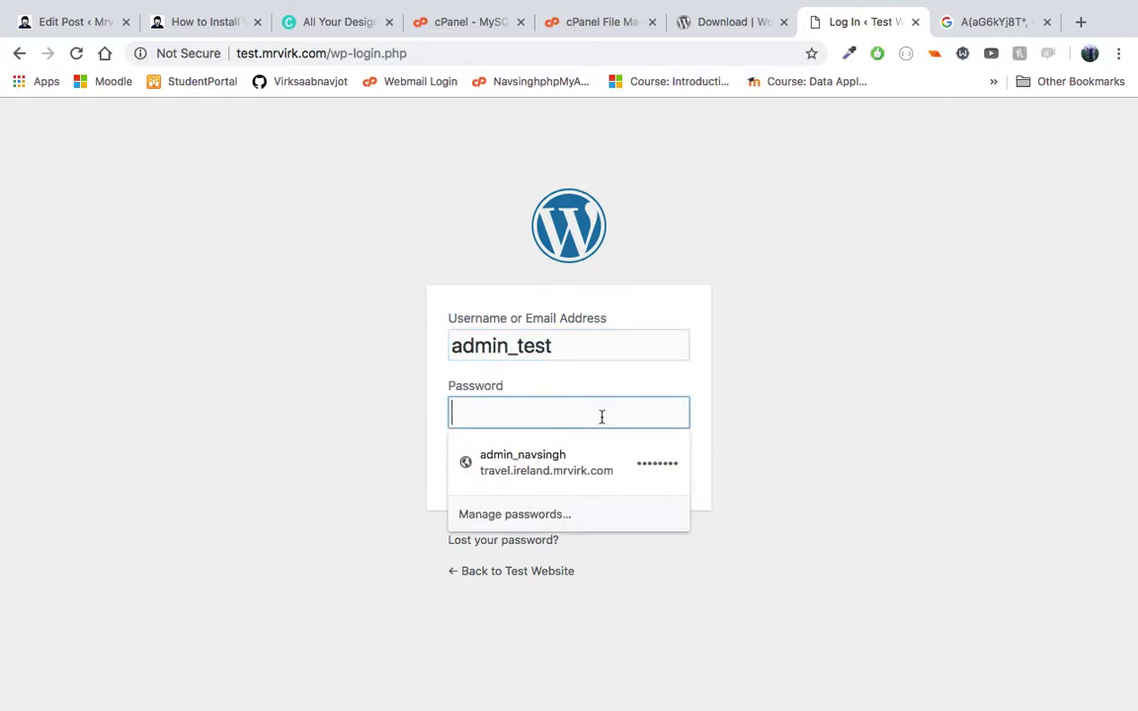
key("super+v")
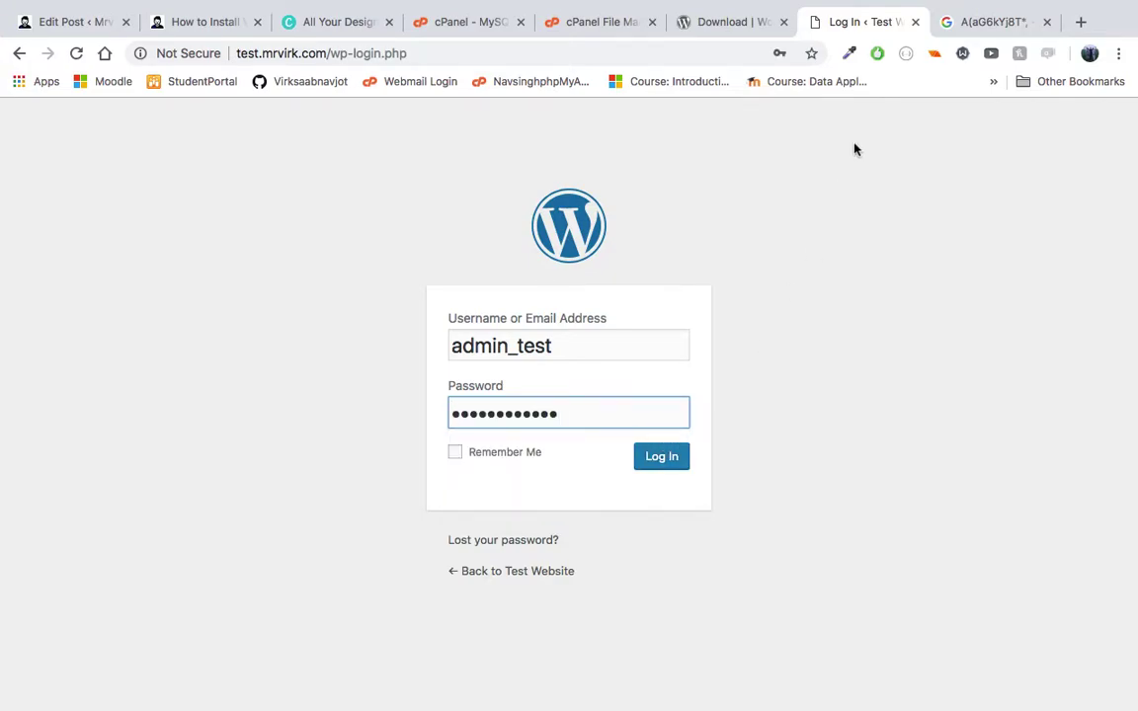
left_click(988, 23)
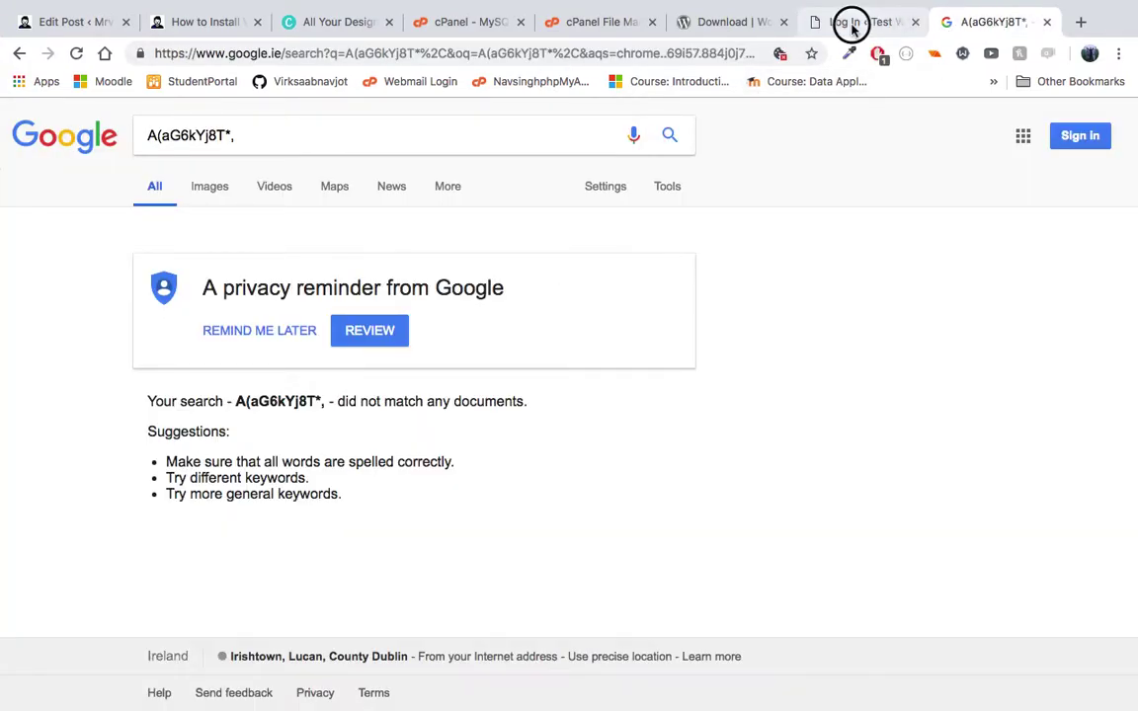
left_click(850, 23)
left_click(656, 461)
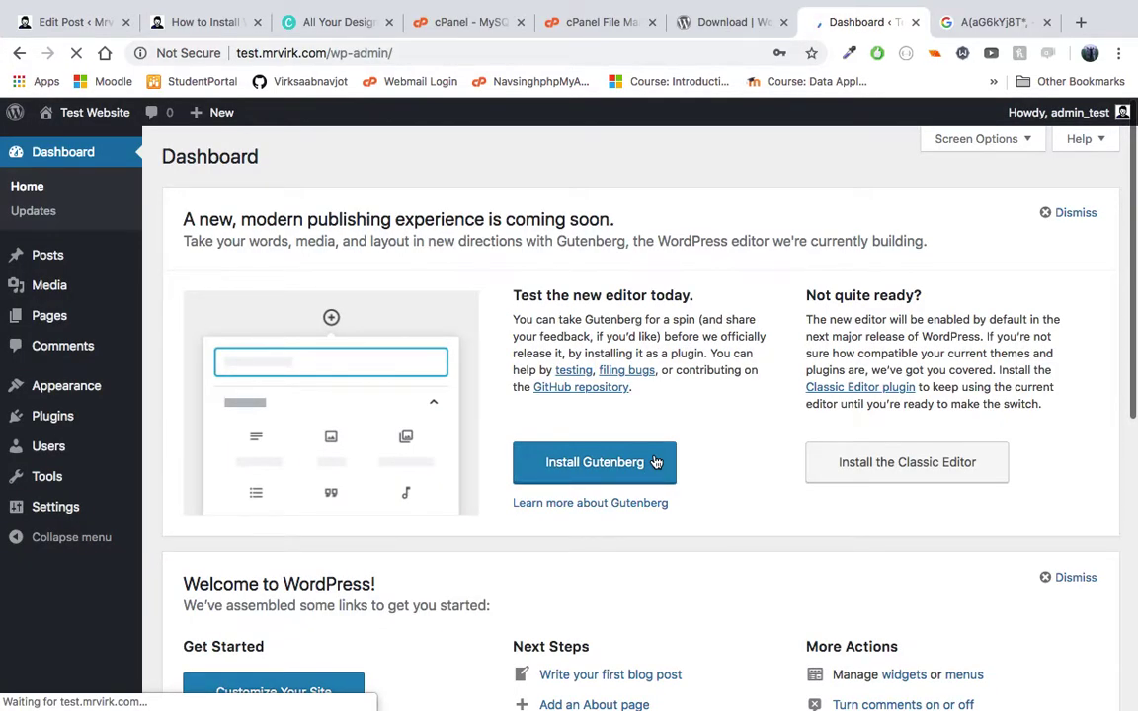
Step: Decline Chrome's offer to save the login password
left_click(1019, 134)
scroll(779, 386, "down", 10)
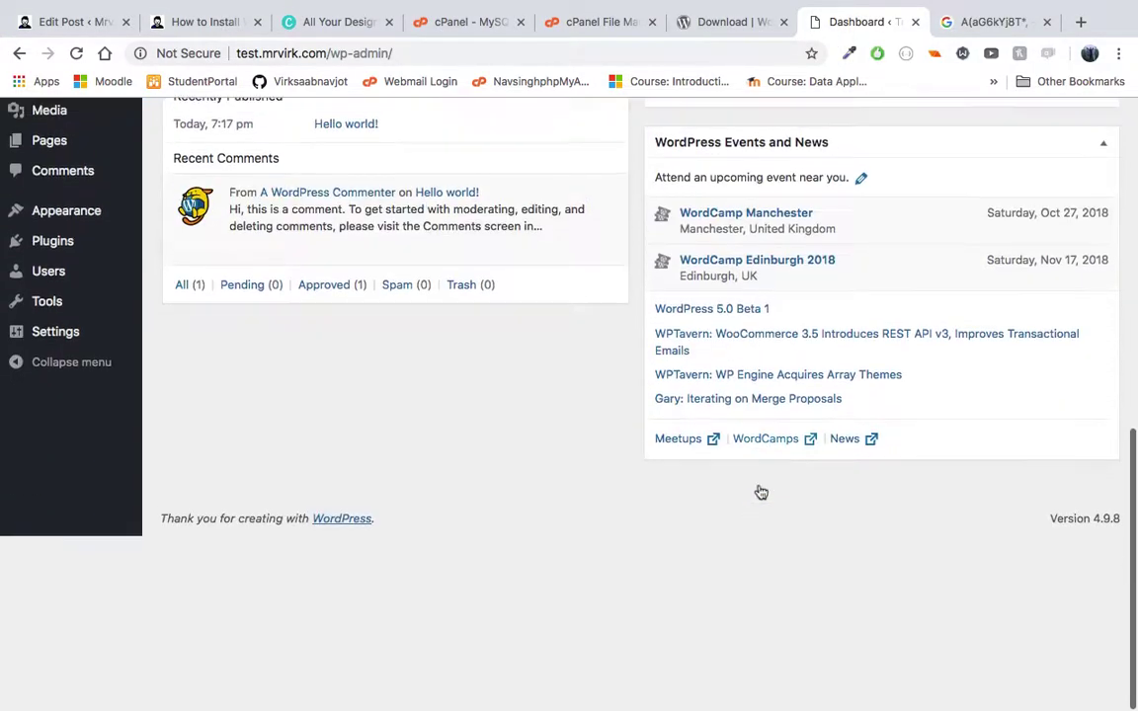
scroll(760, 491, "up", 3)
scroll(756, 490, "up", 8)
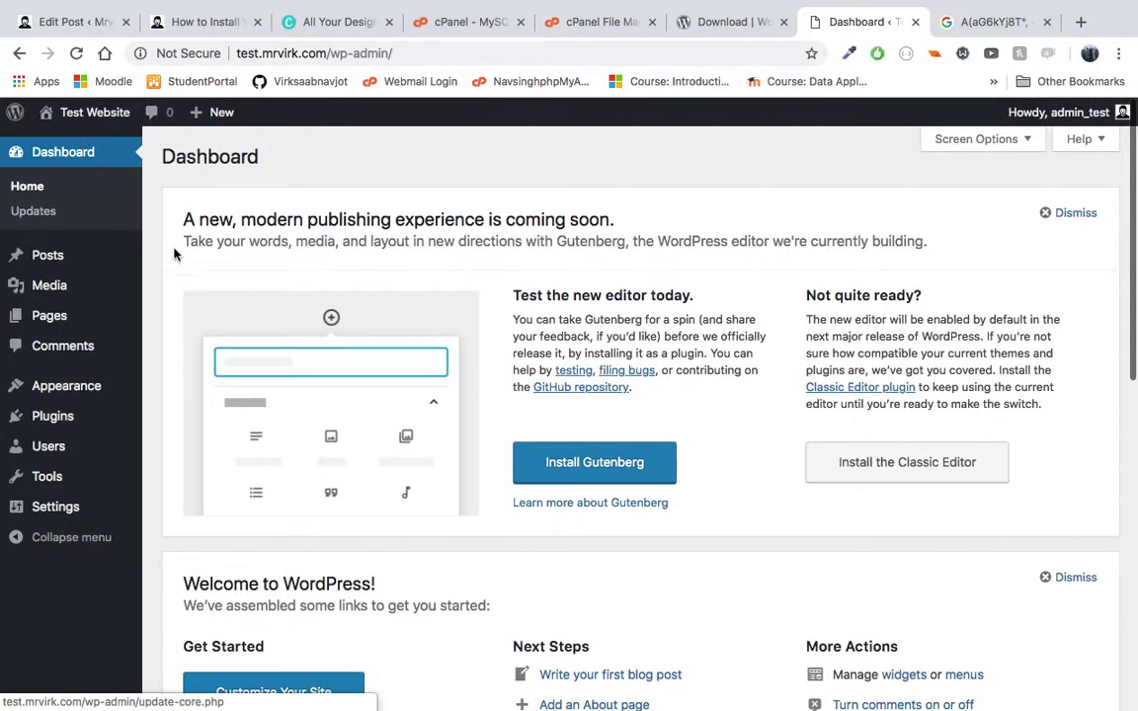
Step: Visit the live Test Website front page, then start a new post from the admin bar
mouse_move(83, 119)
left_click(74, 143)
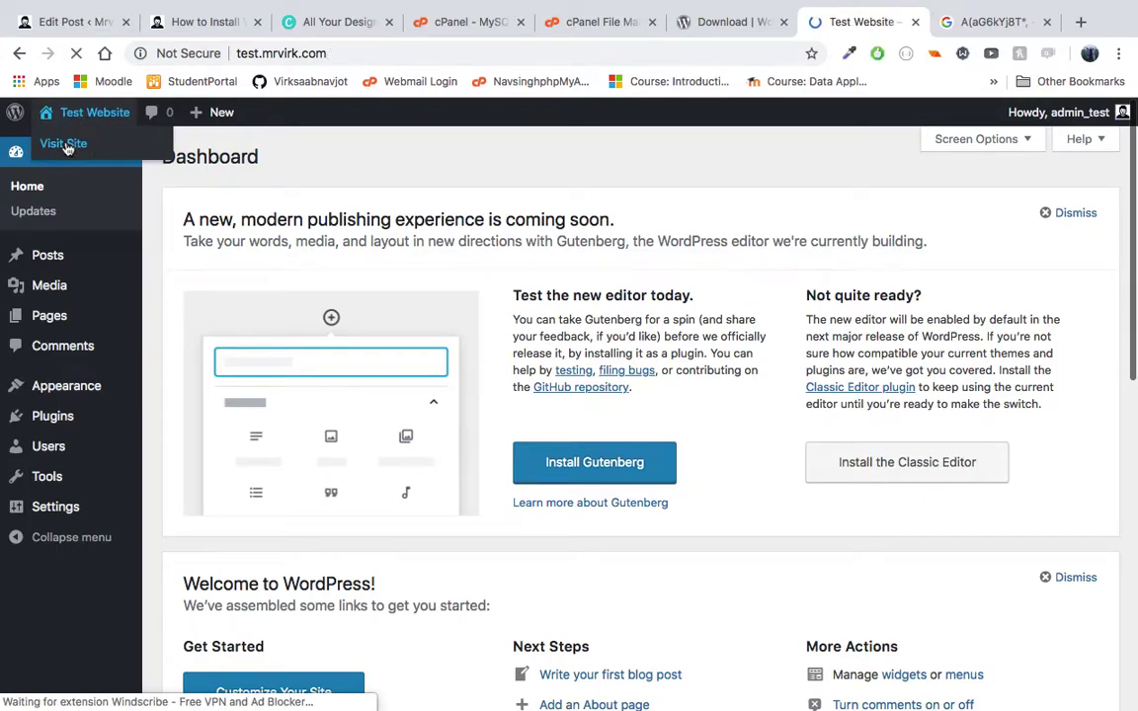
scroll(511, 467, "down", 5)
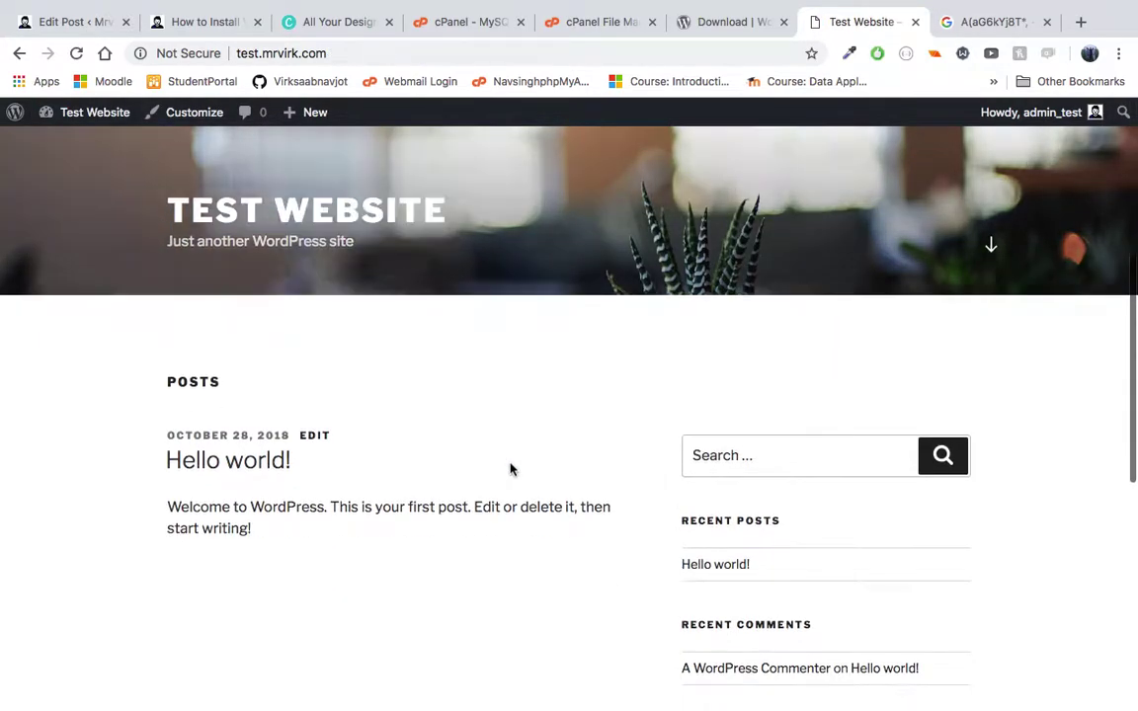
scroll(510, 469, "down", 5)
scroll(511, 469, "up", 12)
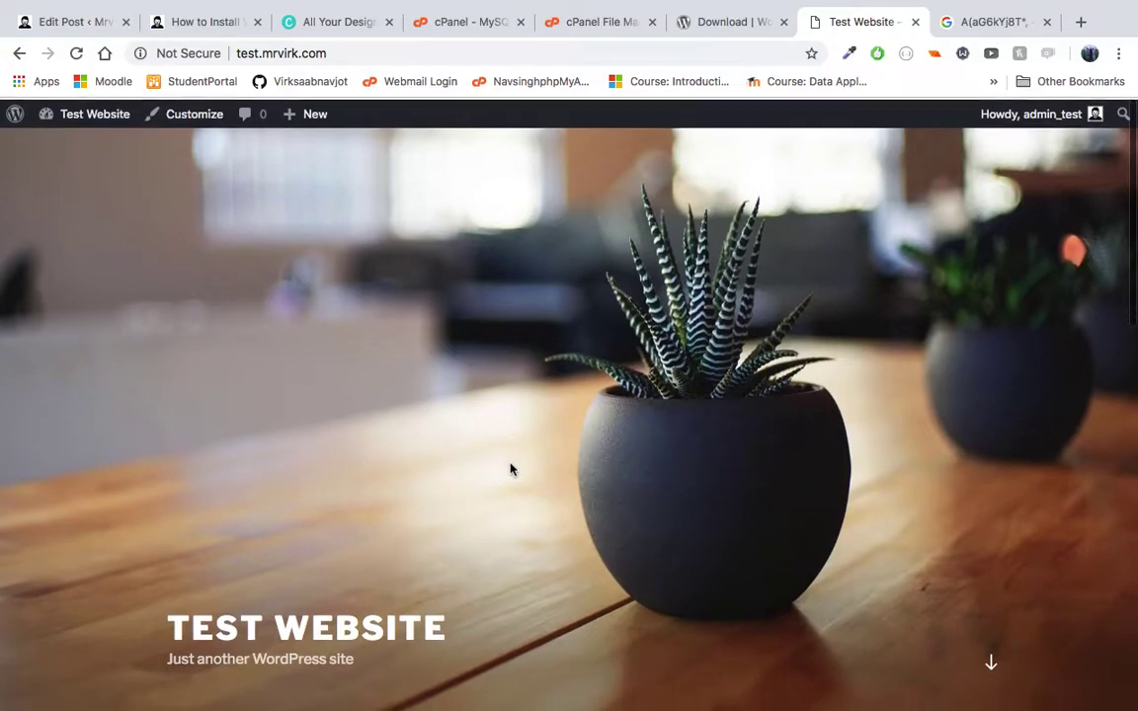
scroll(511, 469, "down", 10)
scroll(511, 467, "up", 12)
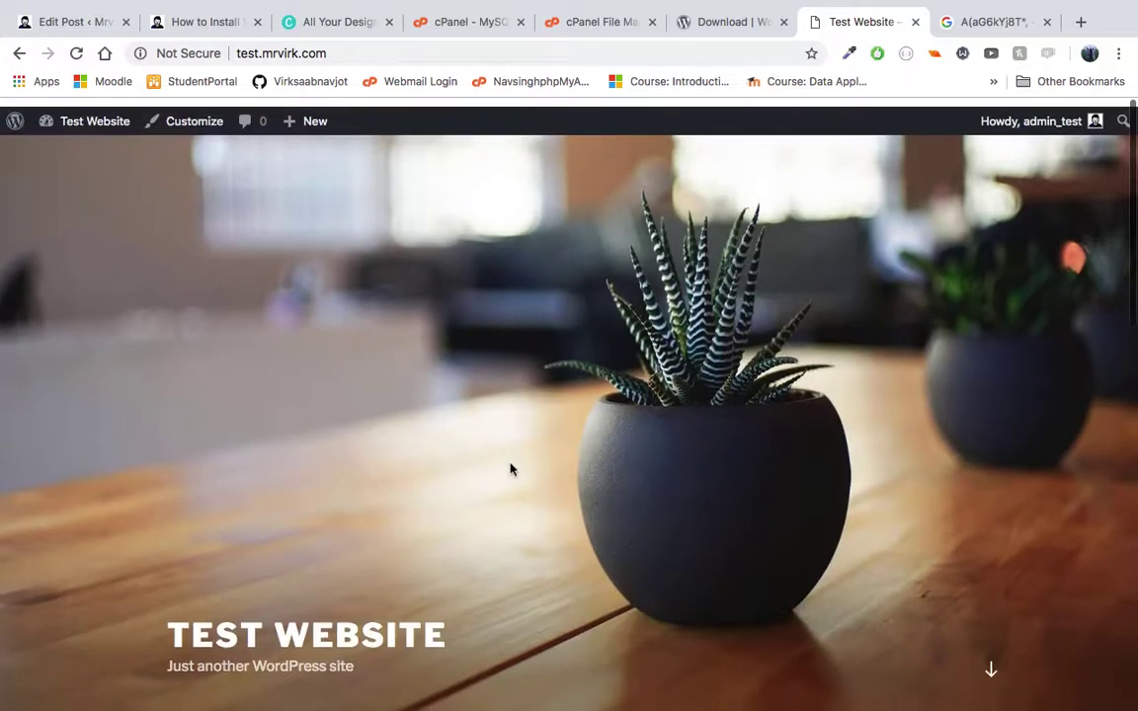
mouse_move(313, 123)
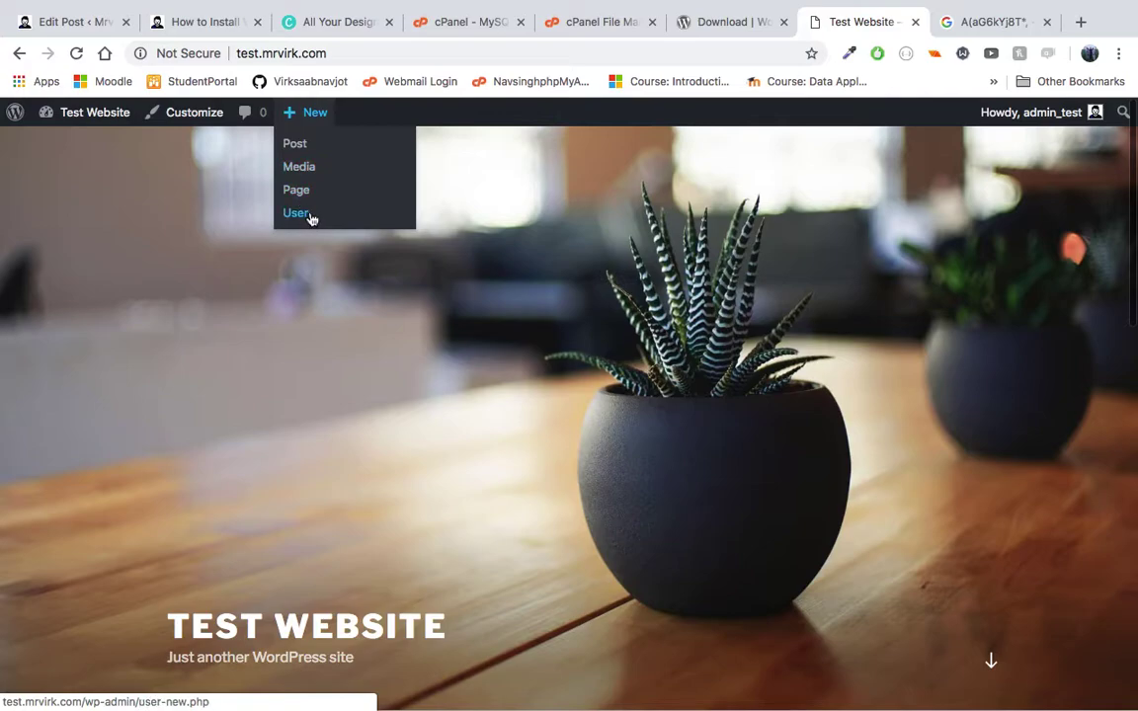
left_click(296, 146)
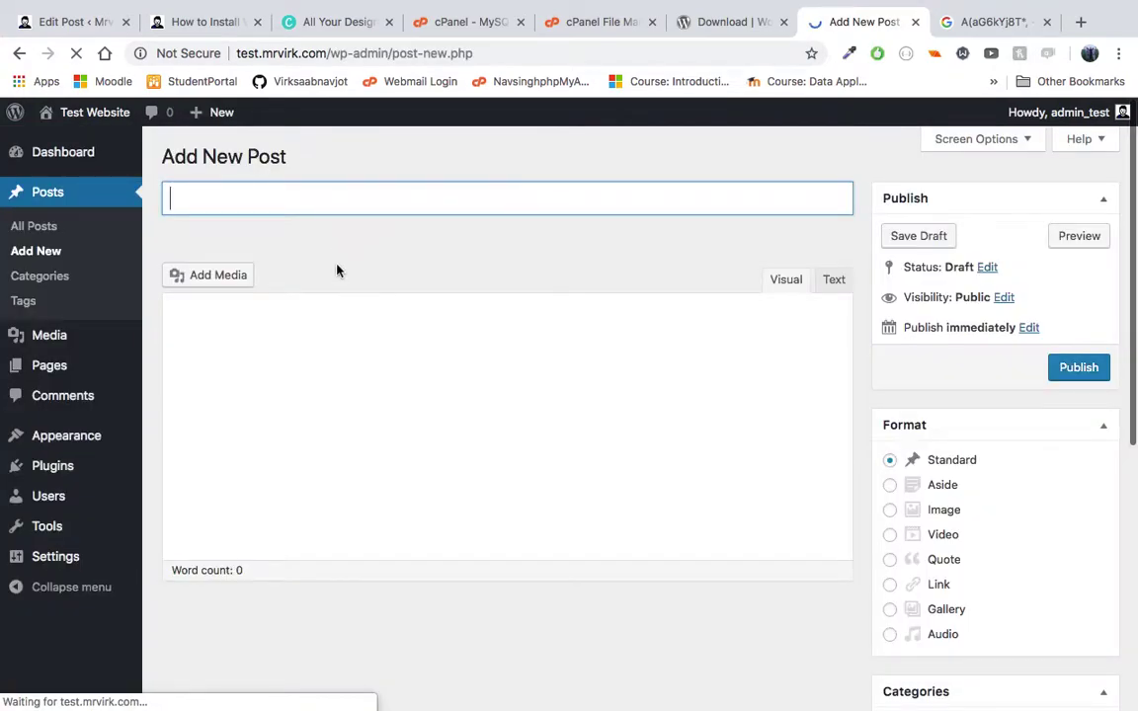
Step: Write the post 'A new post for my Youtube Video' with body 'Great' and publish it
left_click(269, 198)
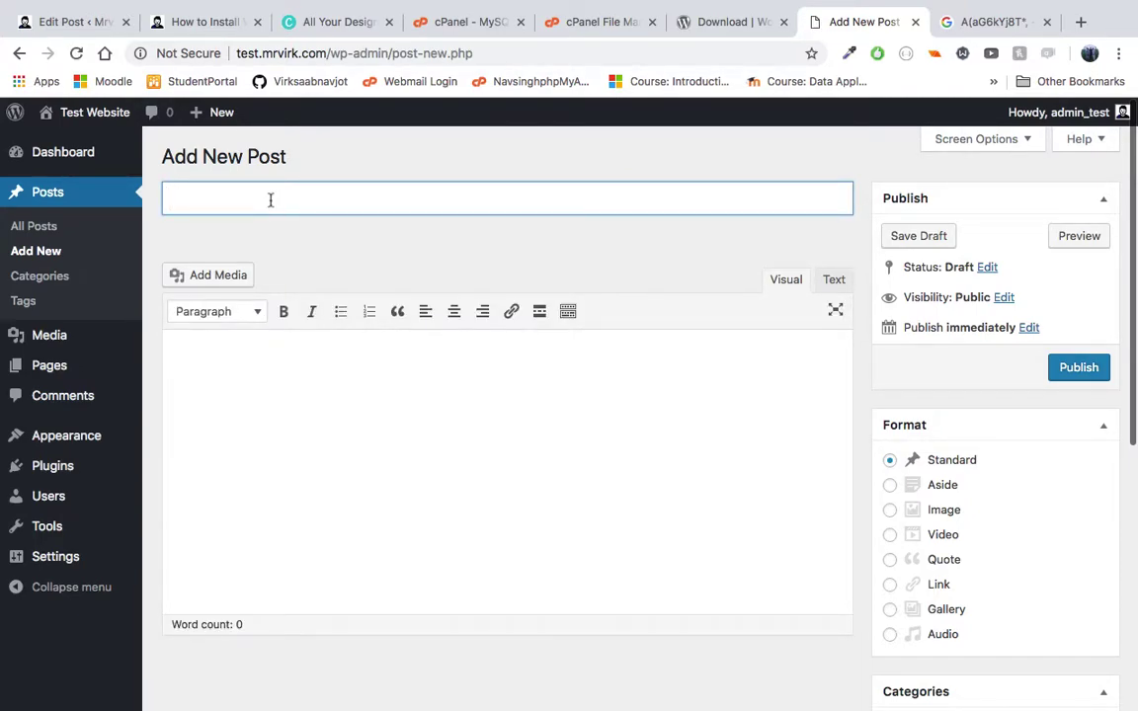
type("A new post for my Youtube ")
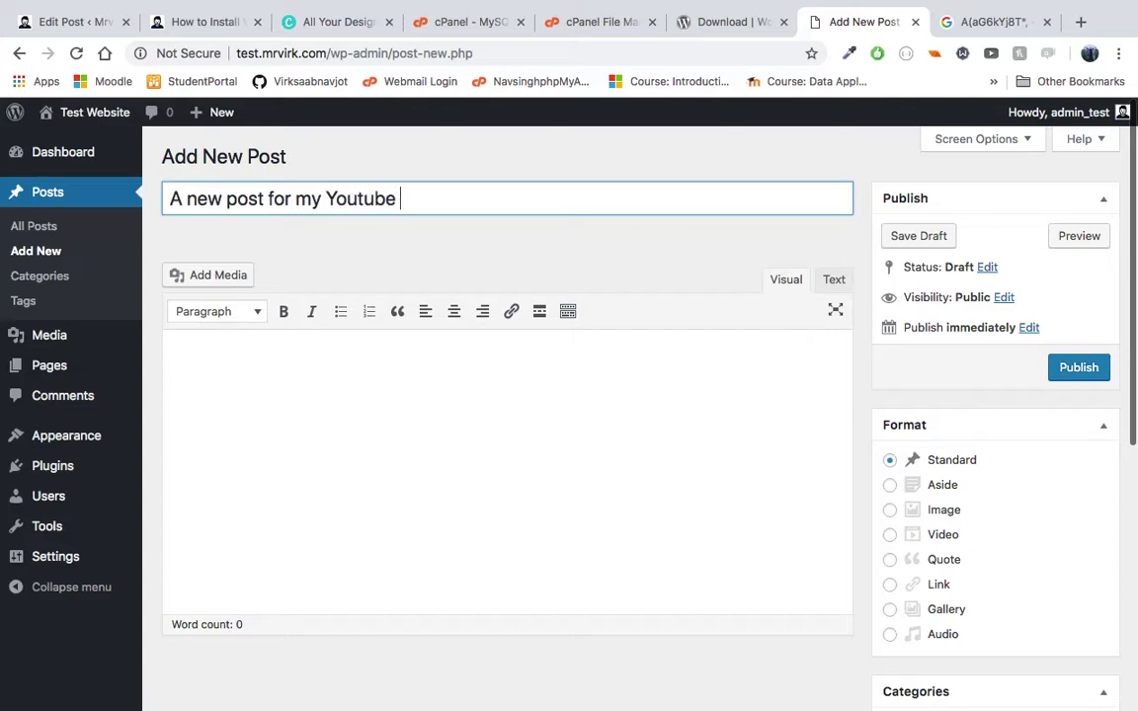
type("Video")
left_click(231, 442)
type("Great")
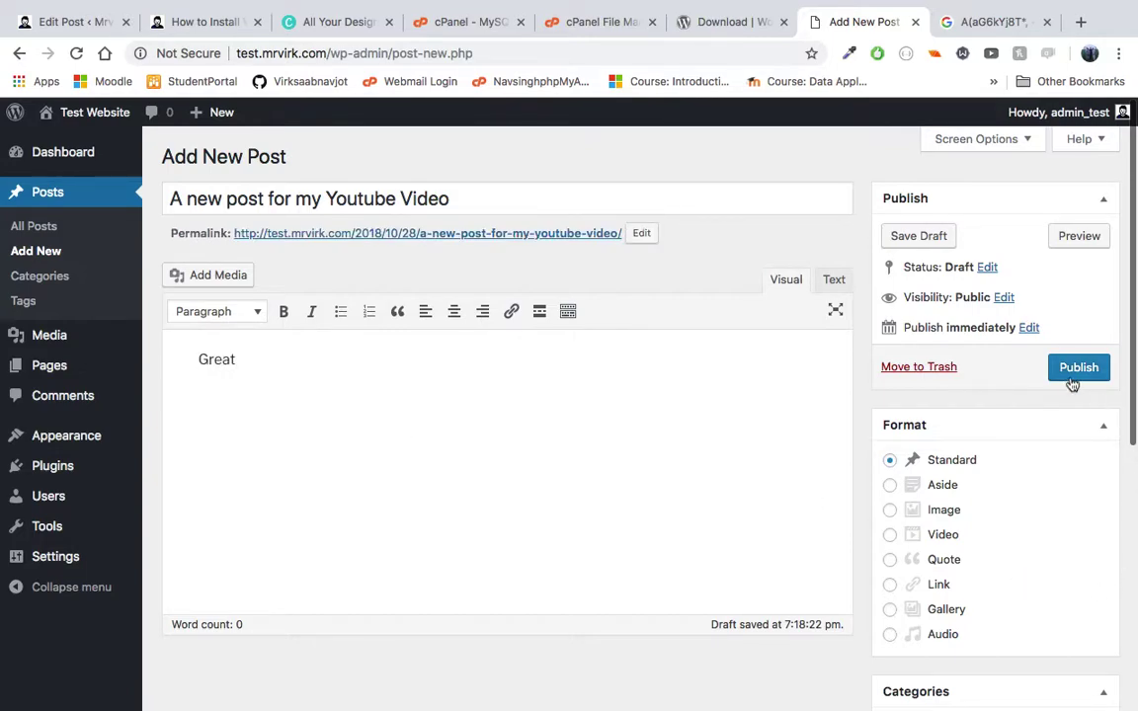
left_click(1073, 378)
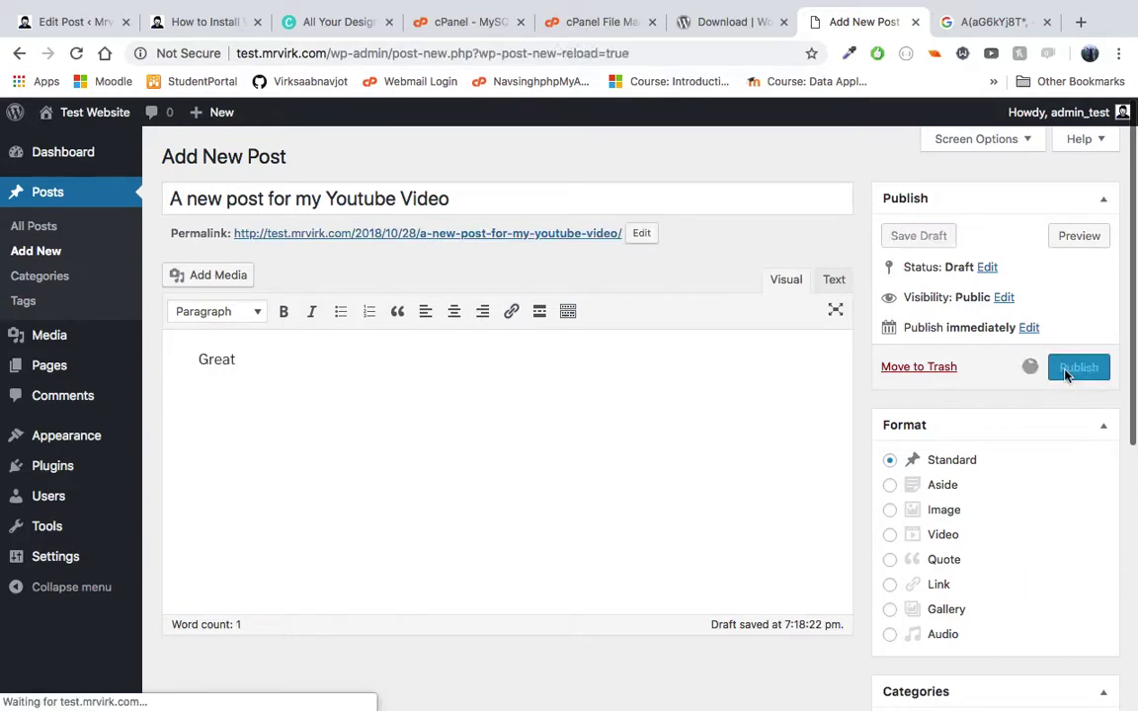
Step: View the published post live on Test Website
scroll(978, 435, "down", 5)
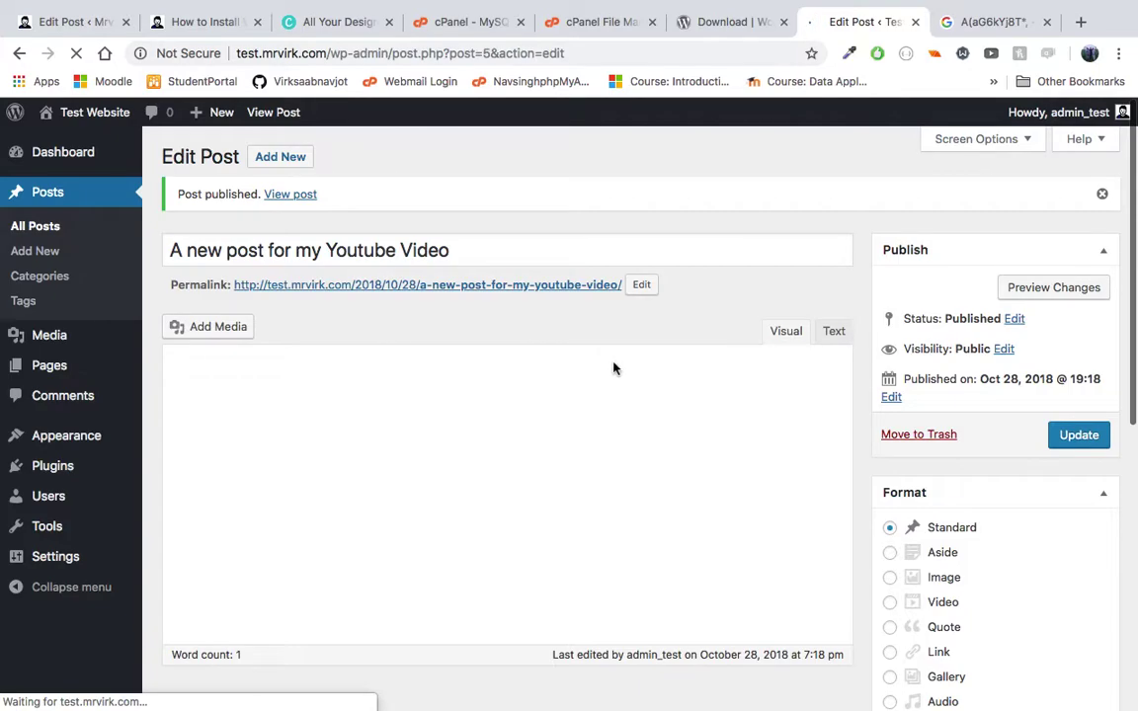
scroll(769, 538, "down", 3)
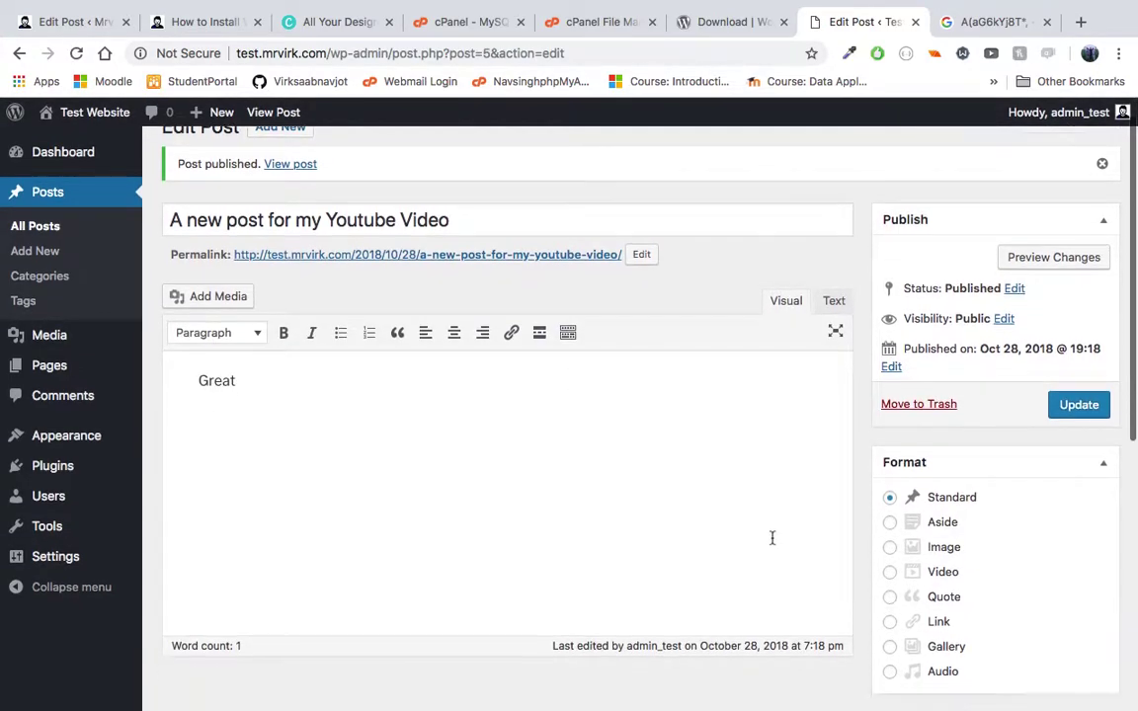
scroll(948, 579, "down", 5)
scroll(950, 578, "up", 10)
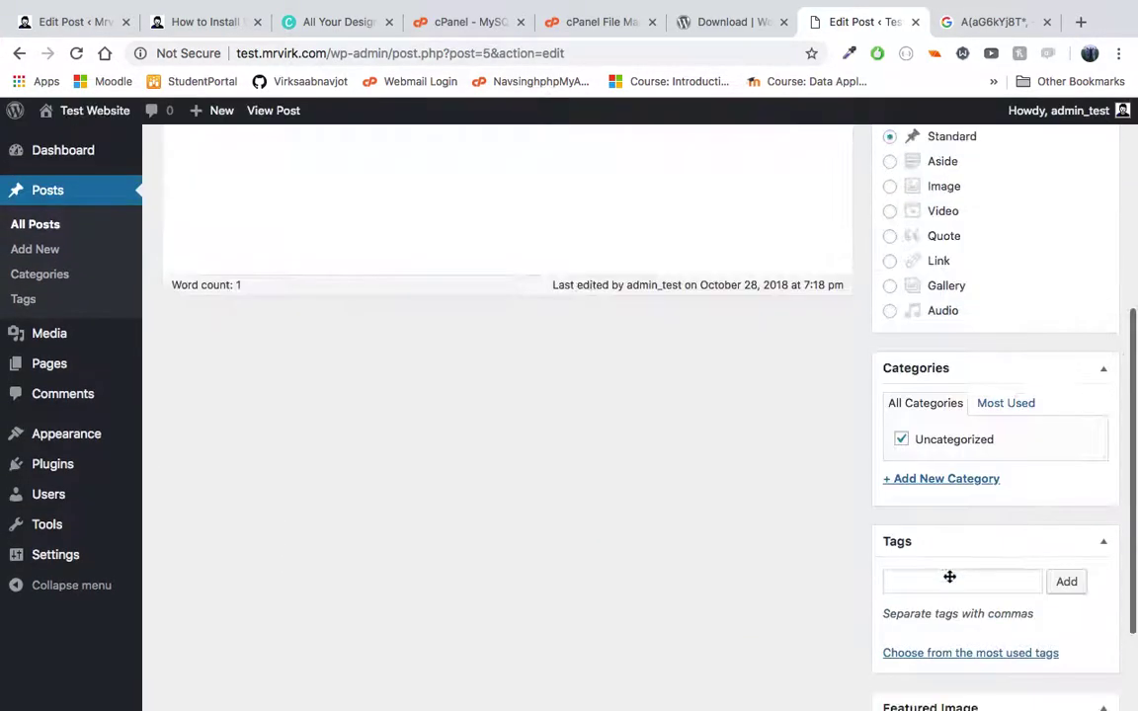
left_click(298, 194)
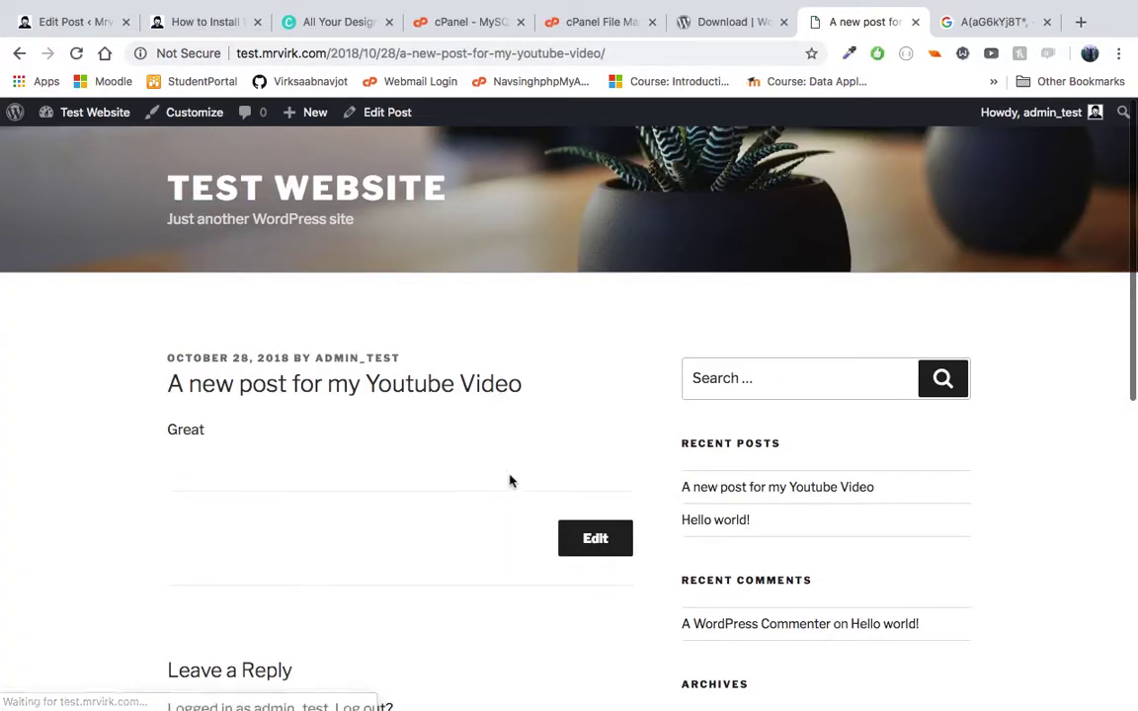
scroll(495, 494, "down", 10)
scroll(495, 501, "up", 10)
left_click_drag(207, 399, 320, 389)
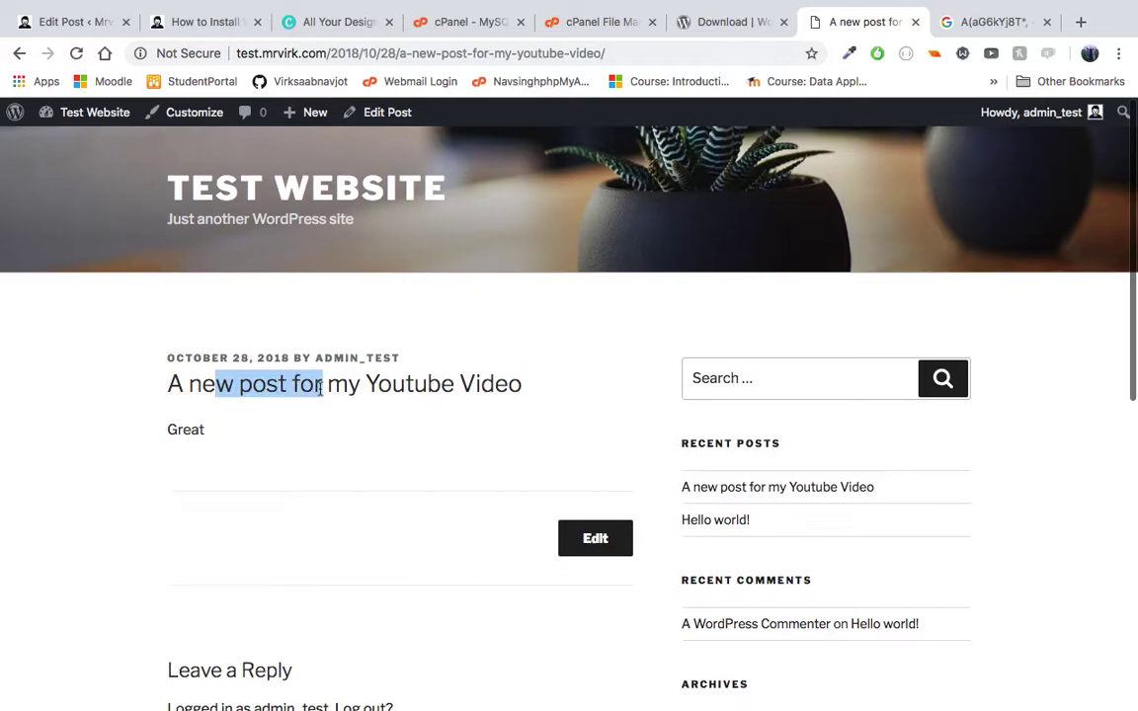